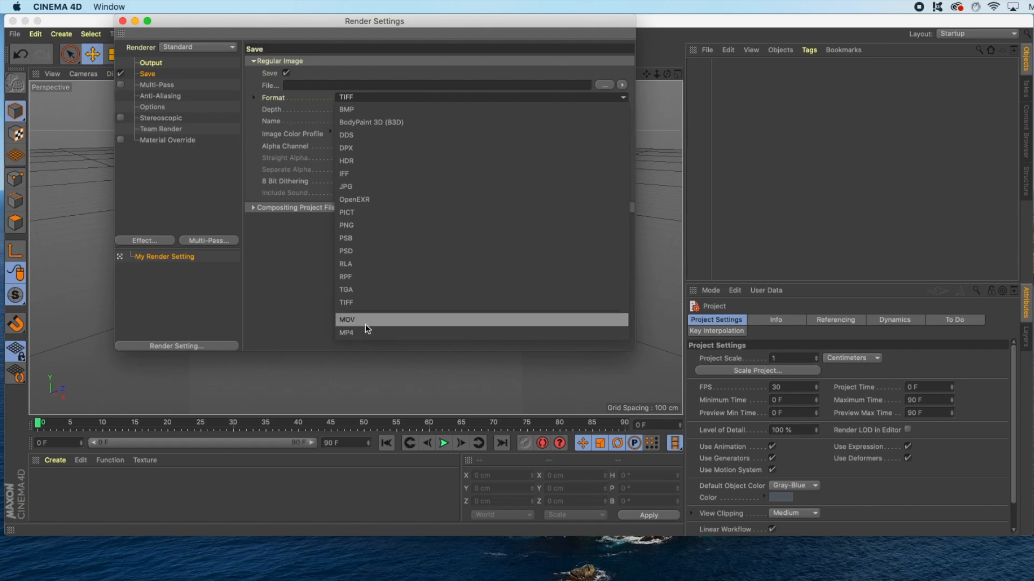
Add the Ambient Occlusion and Global Illumination effects to the render settings
click(149, 241)
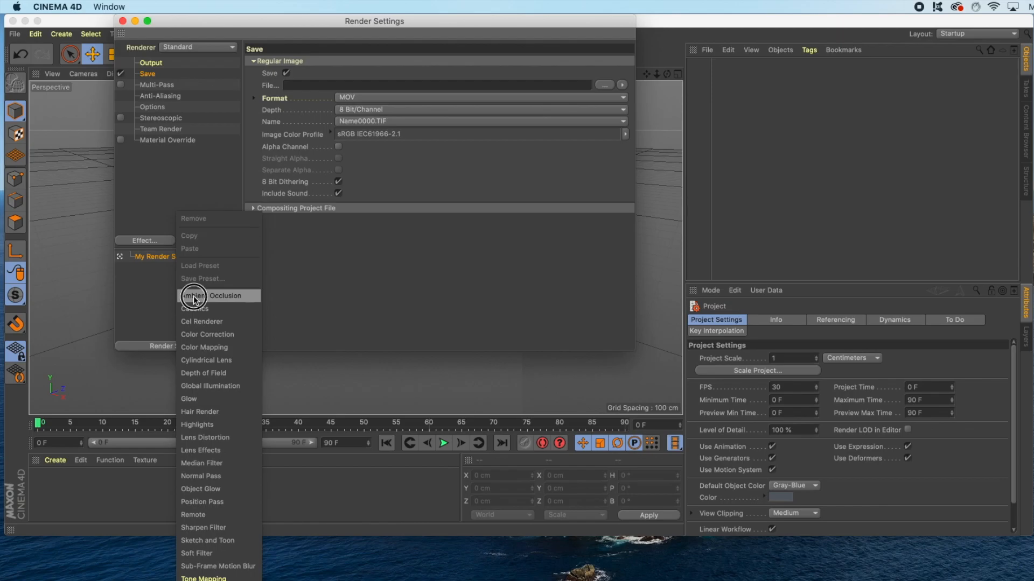
click(193, 296)
click(149, 241)
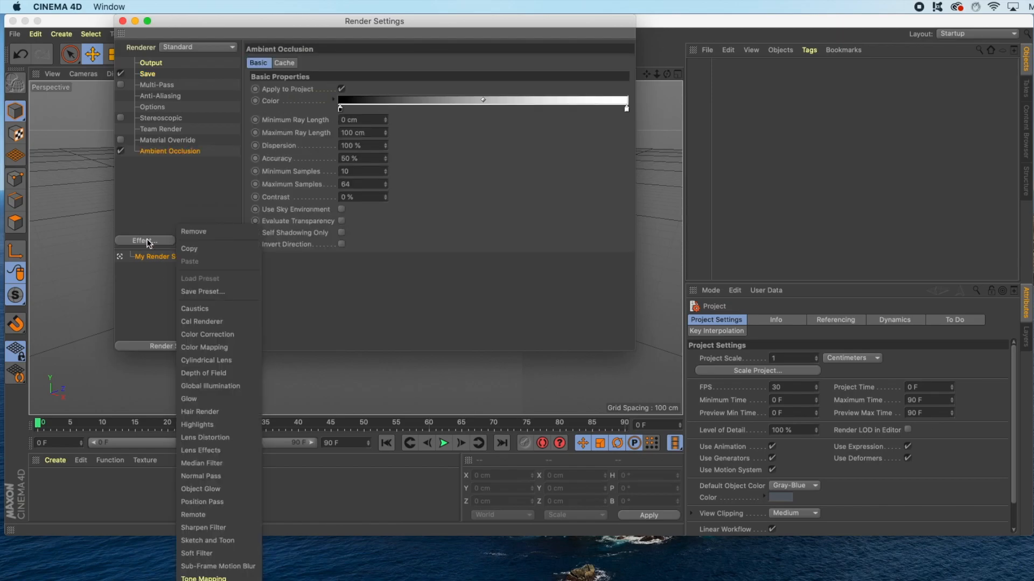
click(192, 386)
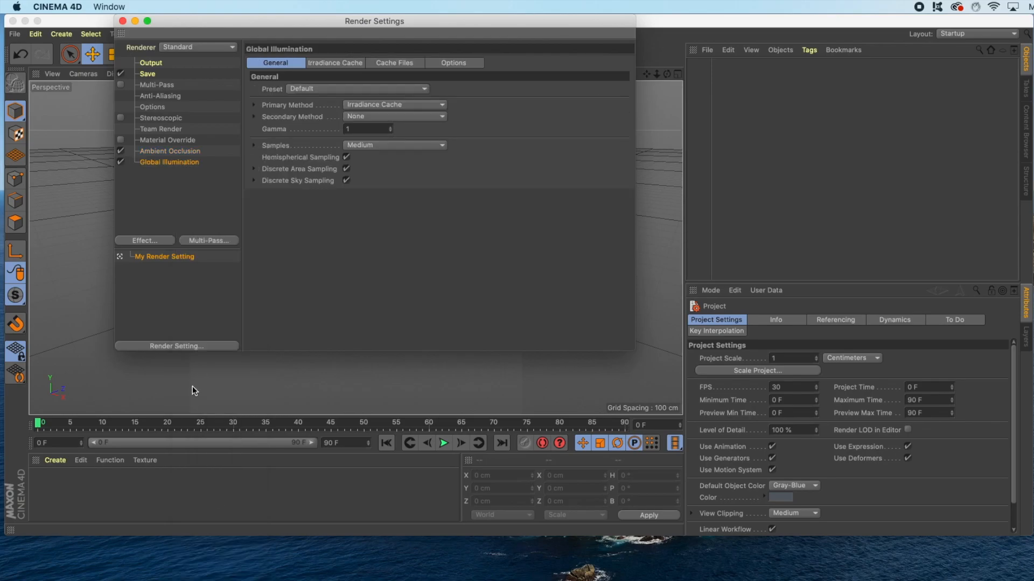
Change the renderer to Physical and close the render settings
click(192, 49)
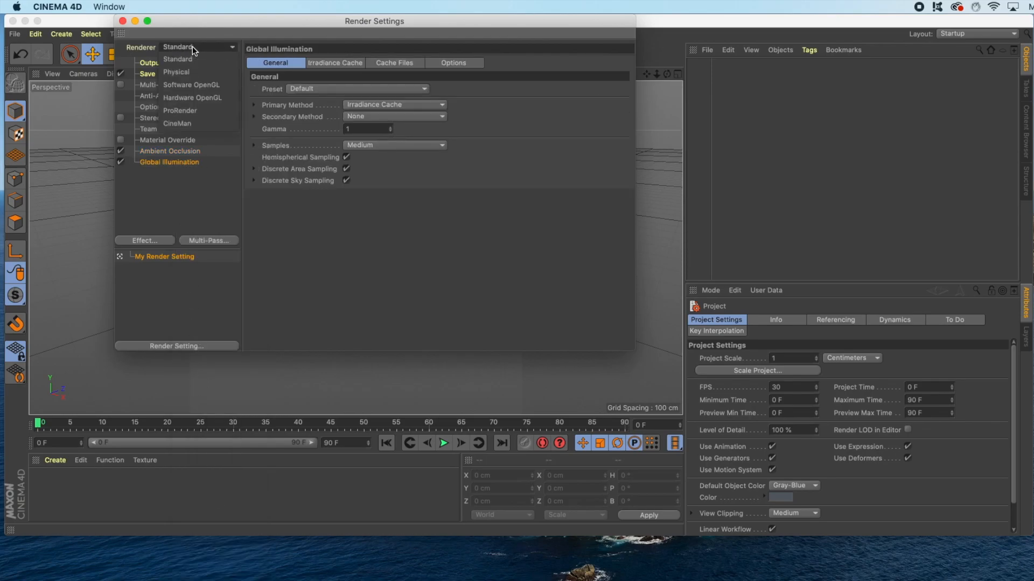
click(178, 72)
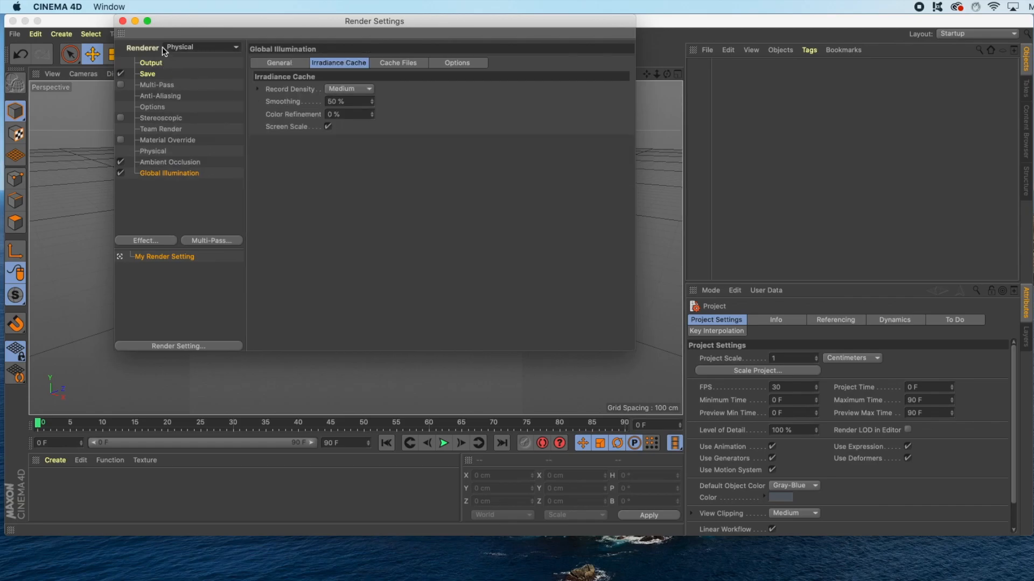
click(122, 22)
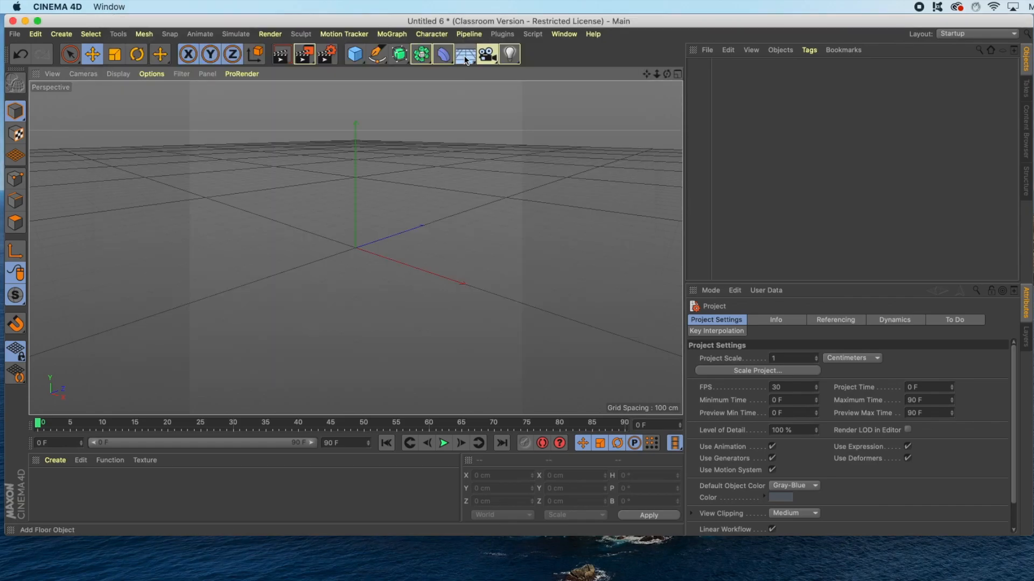
Add a Floor object and a Physical Sky object to the scene
click(465, 56)
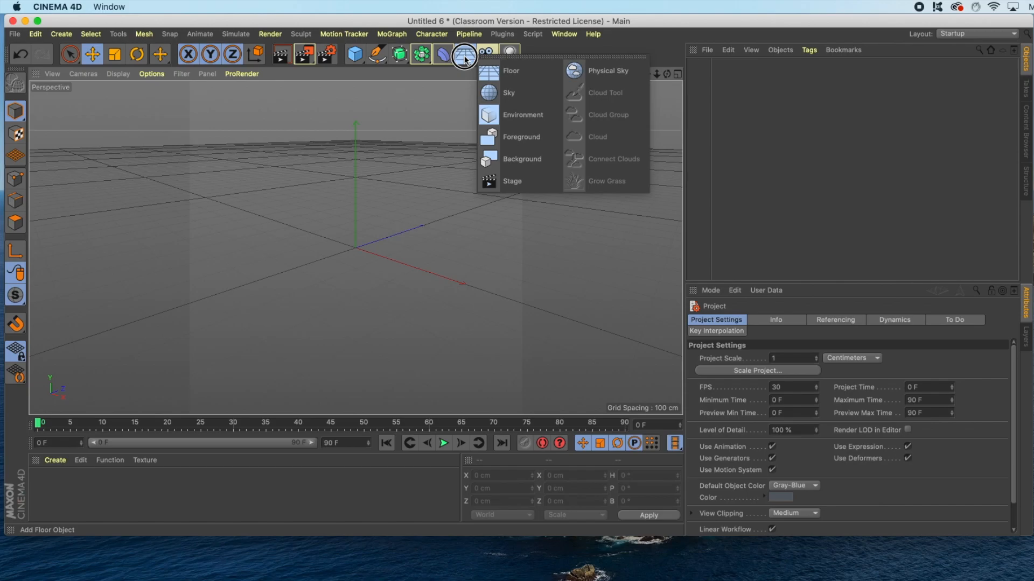
click(491, 75)
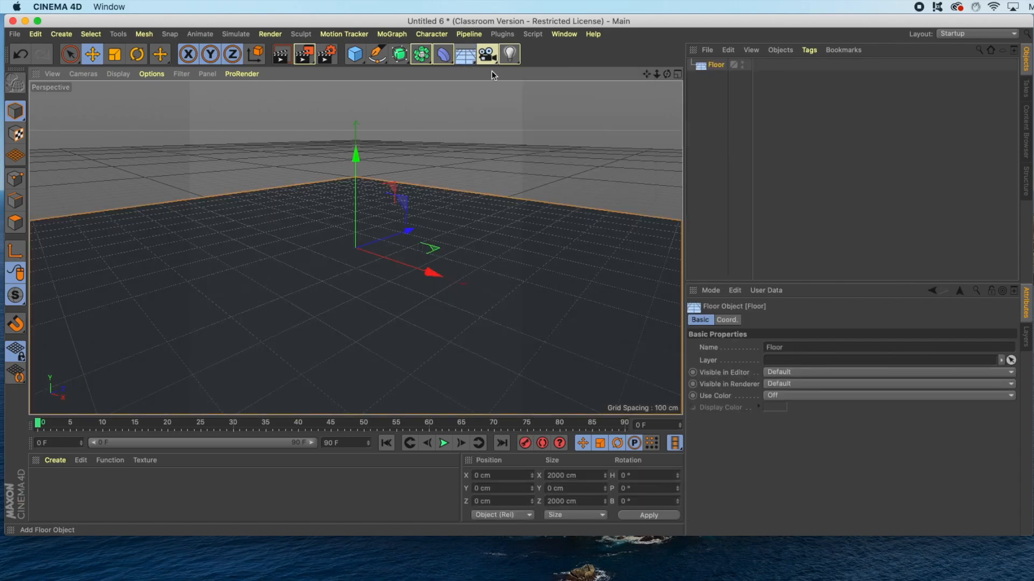
click(466, 56)
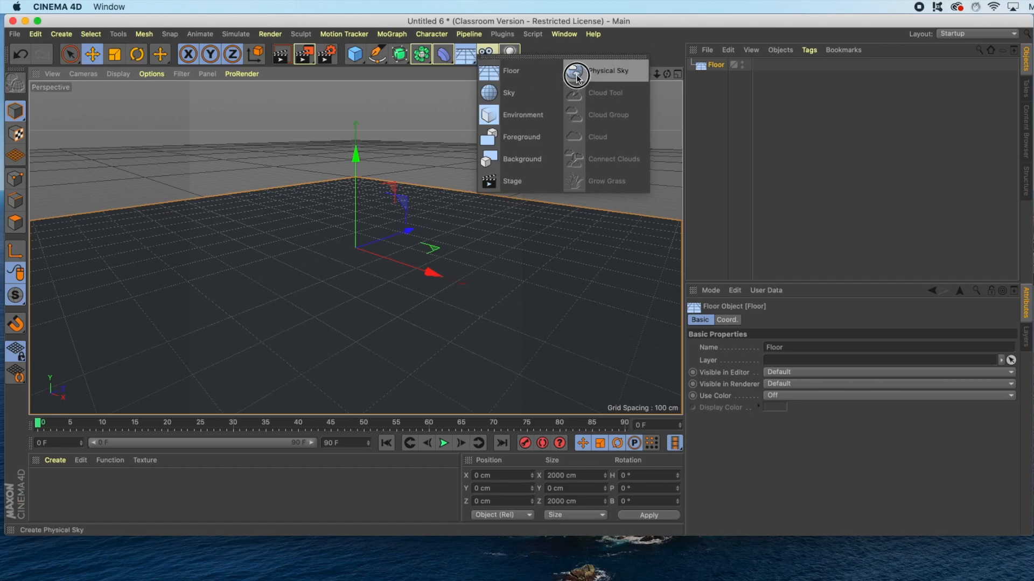
click(603, 73)
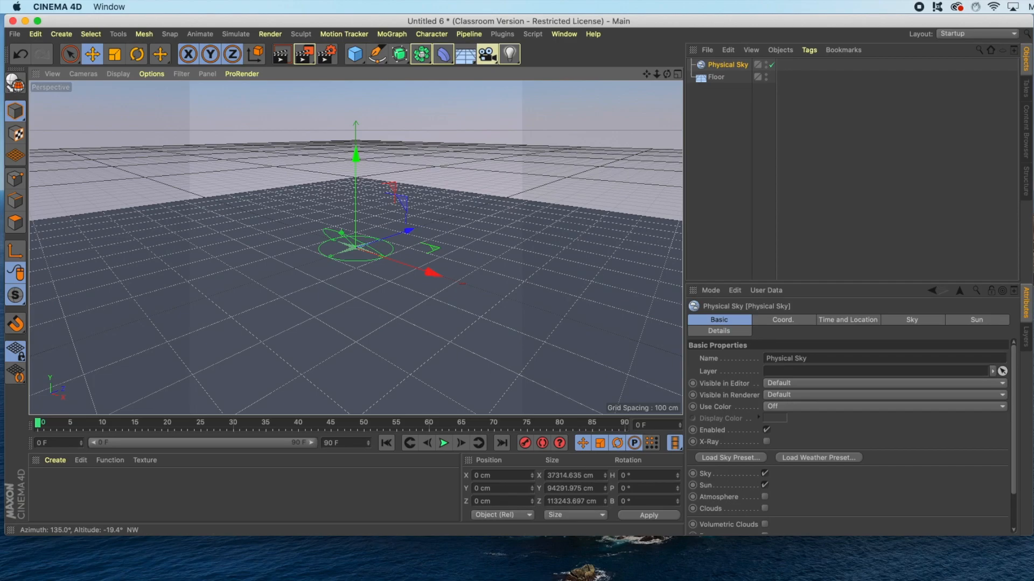
Switch to Chrome, search the web for "mixamo", open the Mixamo site and log in
key(super+Tab)
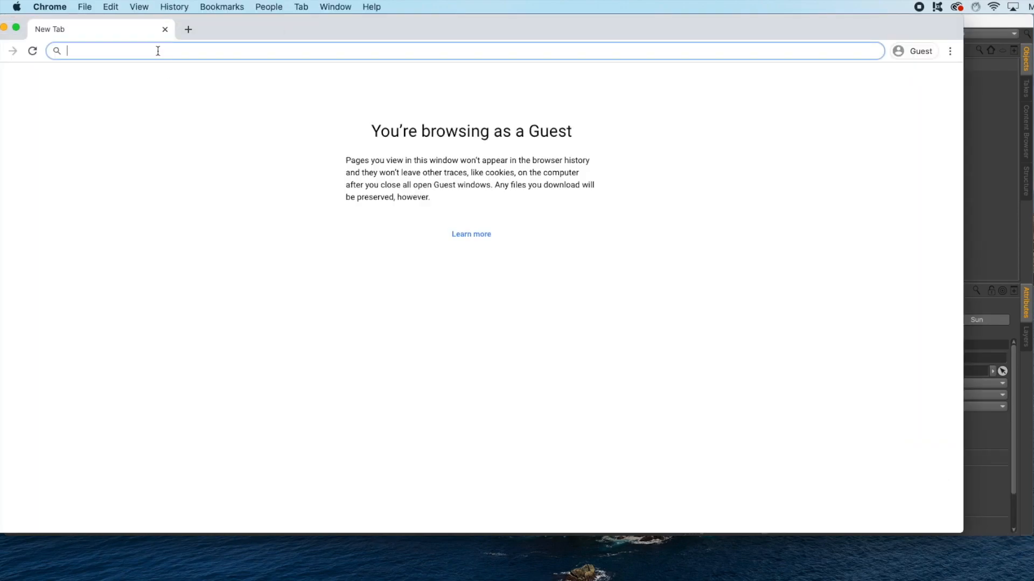
text(mixamo)
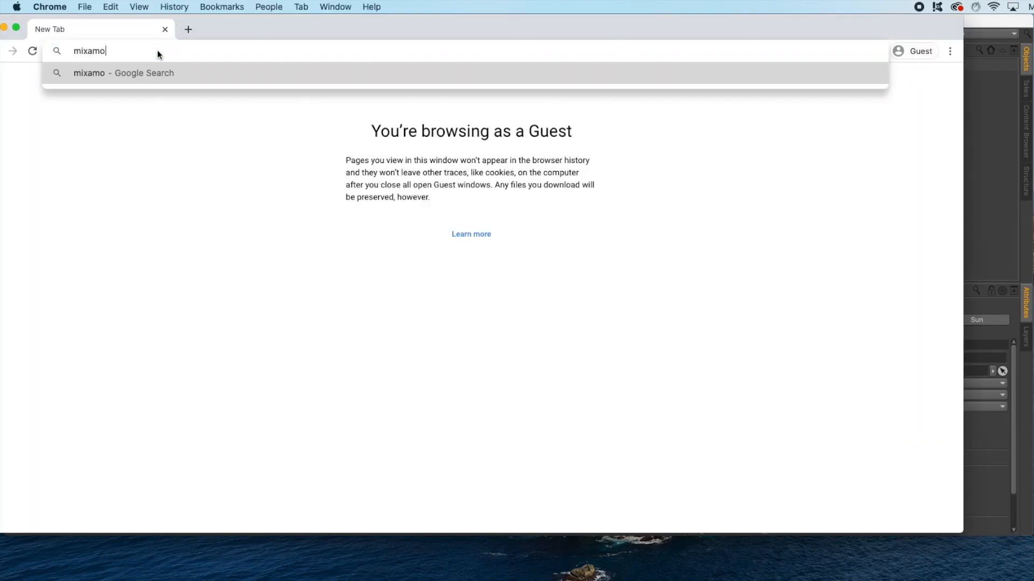
key(Return)
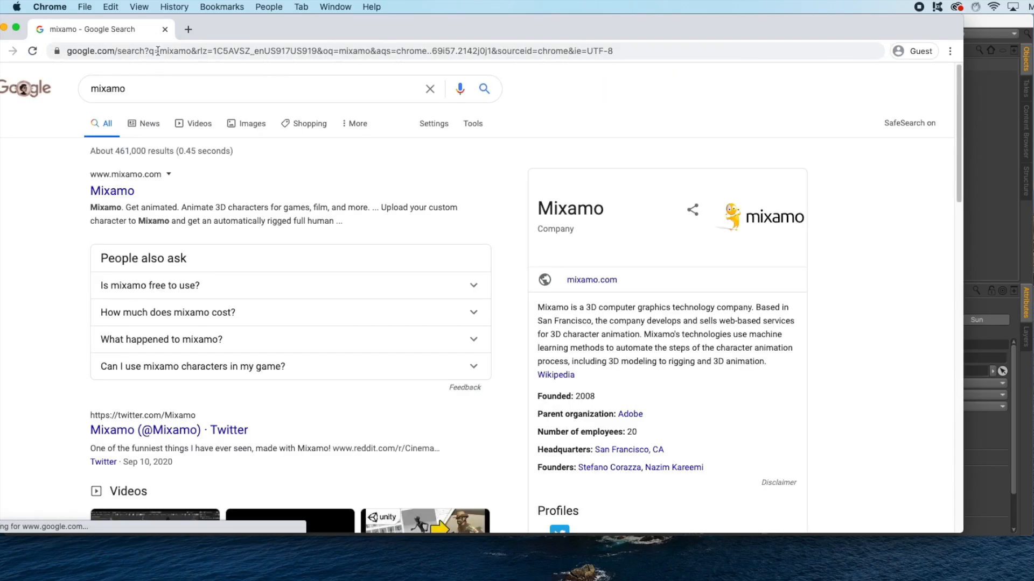
click(114, 192)
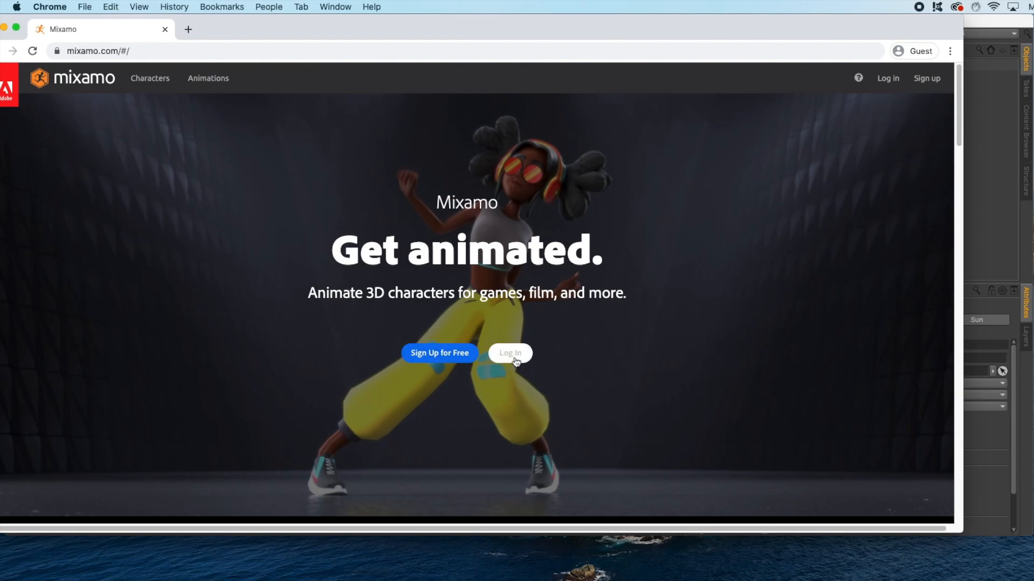
click(440, 354)
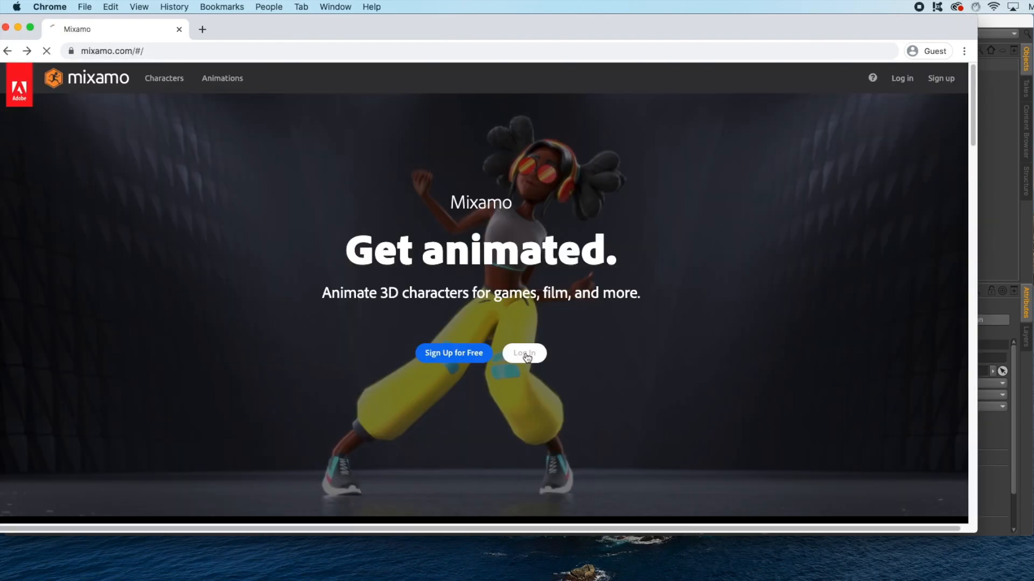
click(525, 353)
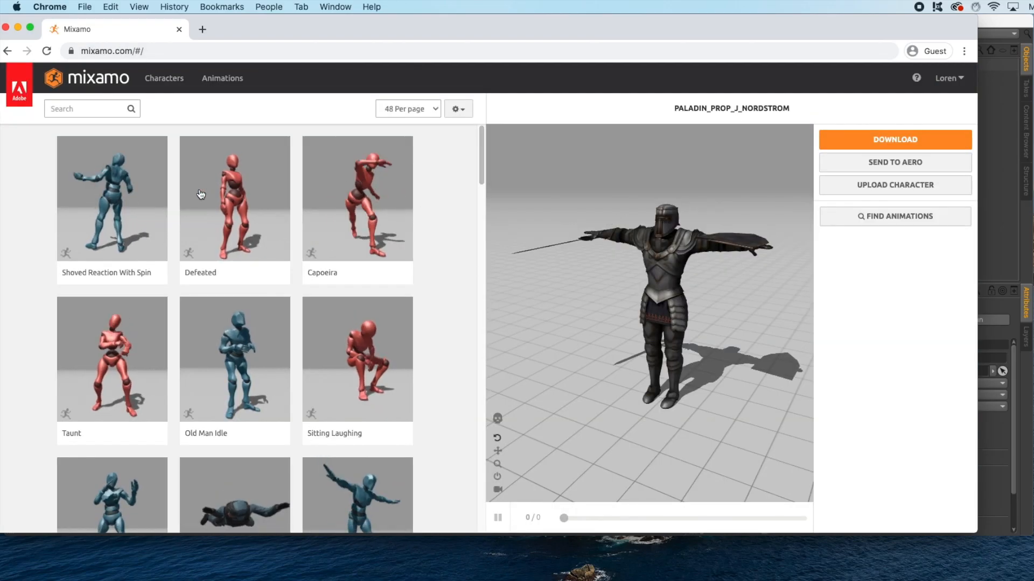
Browse the Mixamo character library, looking through the models on its first and second pages
click(170, 82)
scroll(256, 321, down, 3)
scroll(258, 320, down, 6)
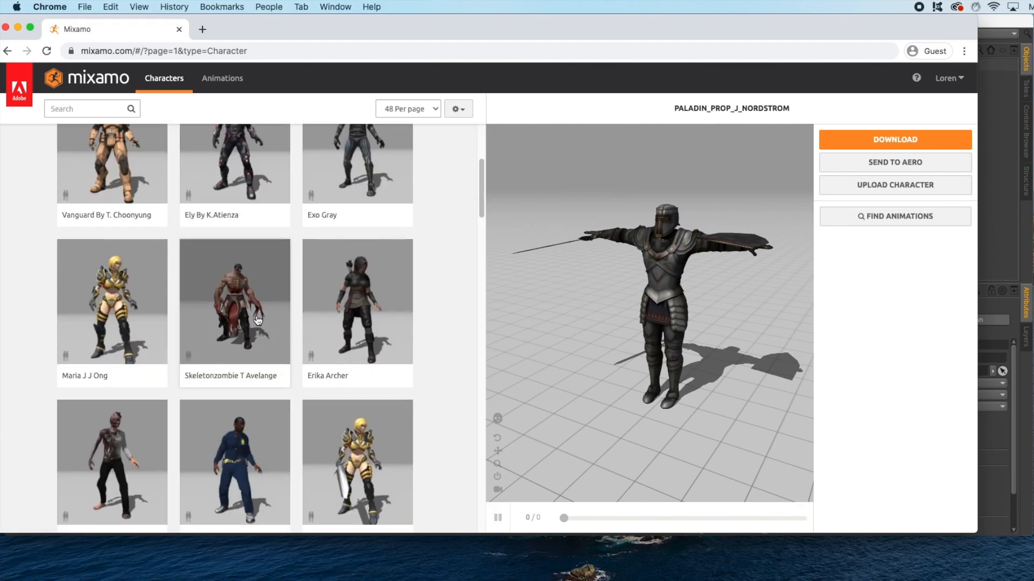
scroll(257, 320, up, 2)
scroll(258, 320, down, 4)
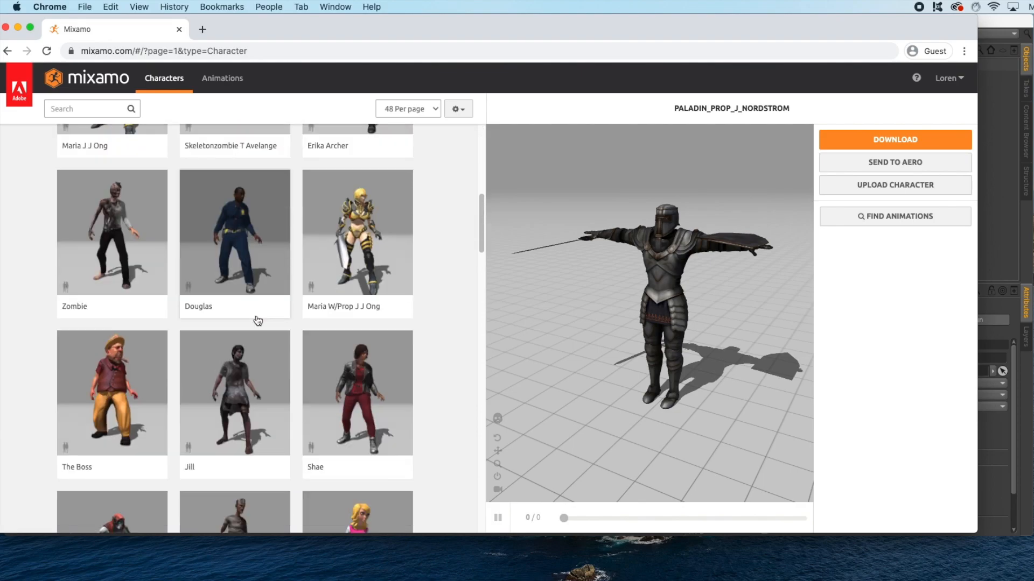
scroll(257, 321, down, 3)
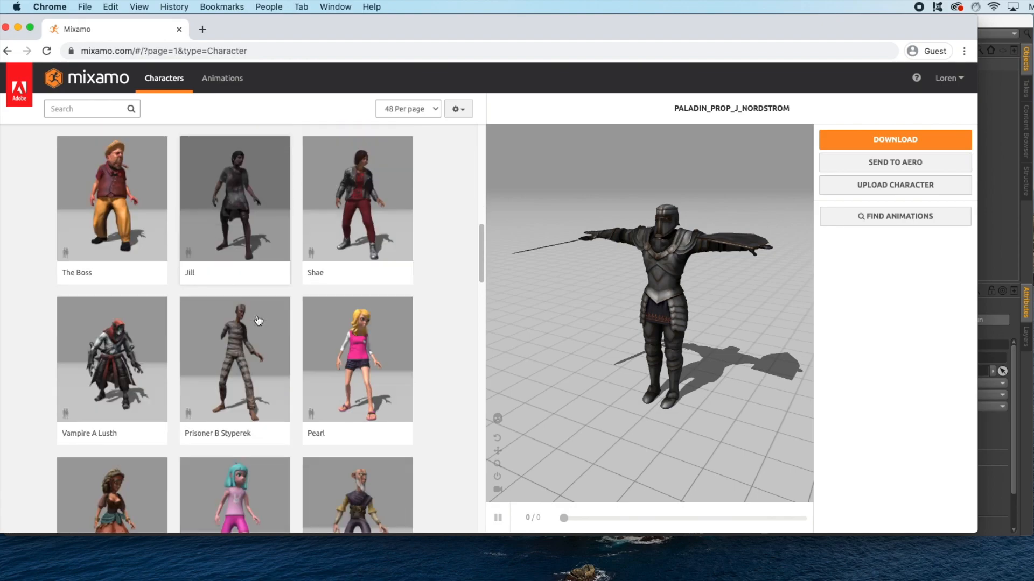
scroll(258, 321, down, 6)
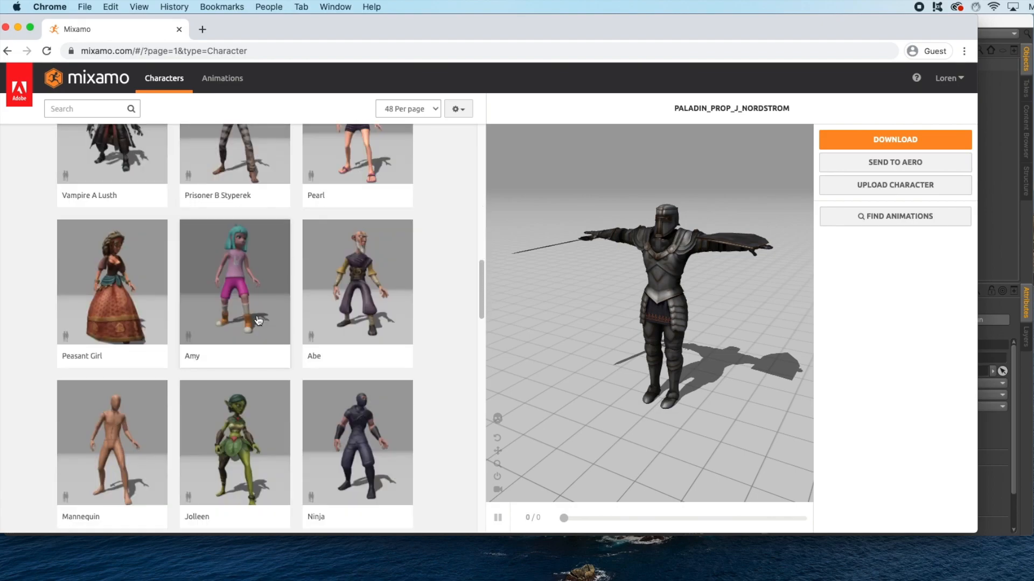
scroll(258, 321, down, 3)
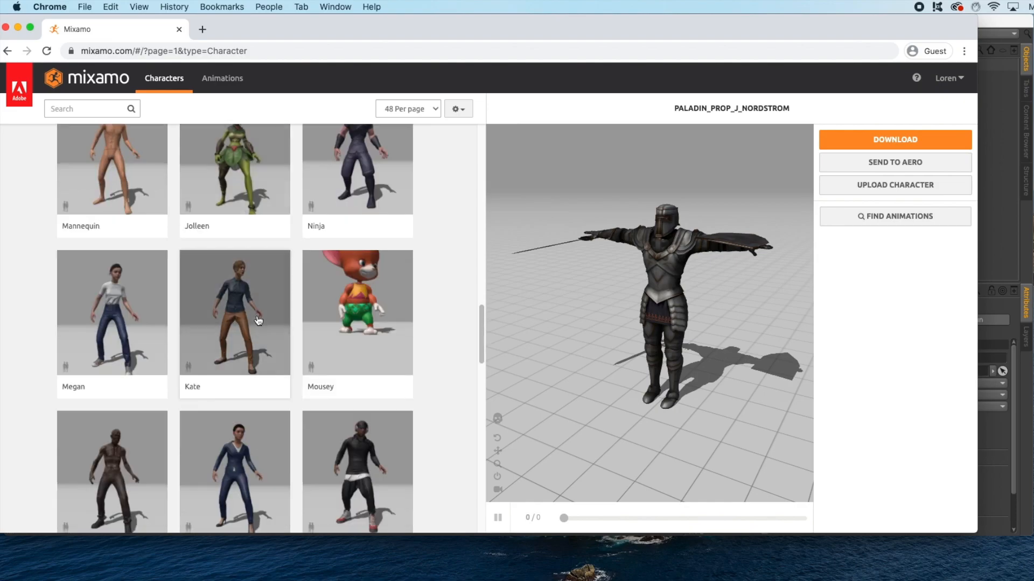
scroll(258, 320, down, 2)
scroll(258, 320, down, 2)
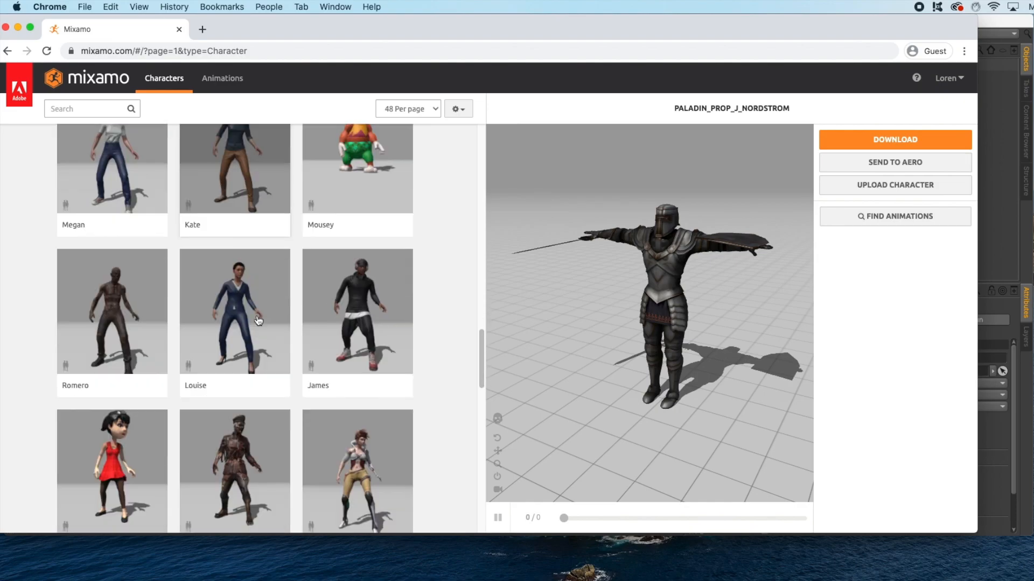
scroll(258, 320, down, 2)
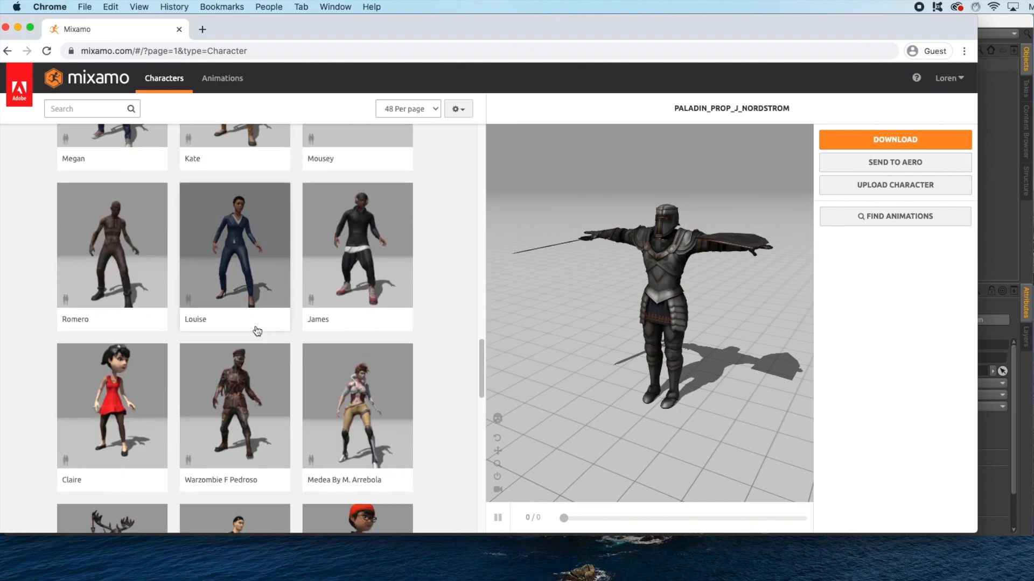
scroll(258, 331, down, 3)
scroll(258, 333, down, 10)
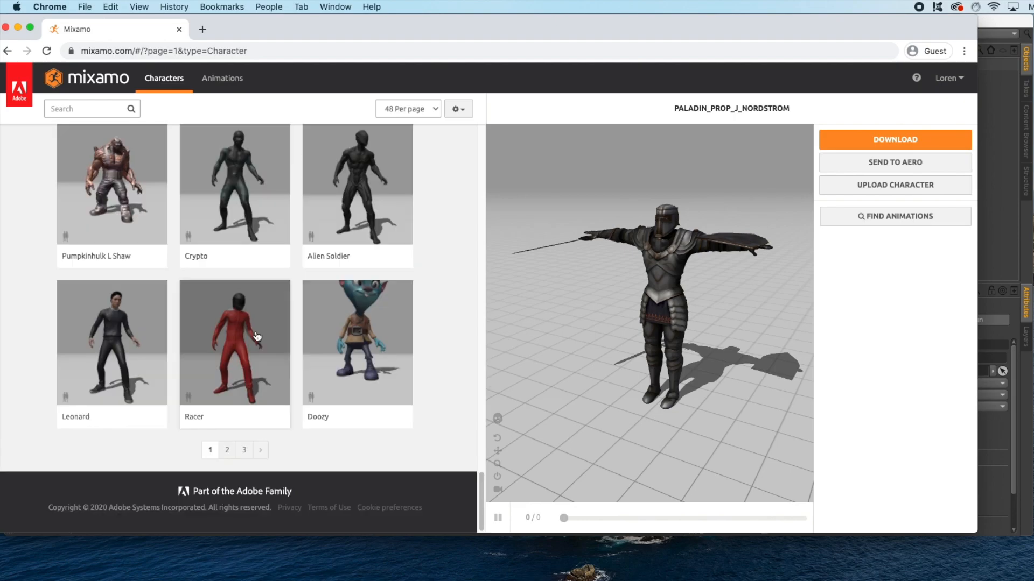
click(227, 450)
scroll(239, 425, down, 15)
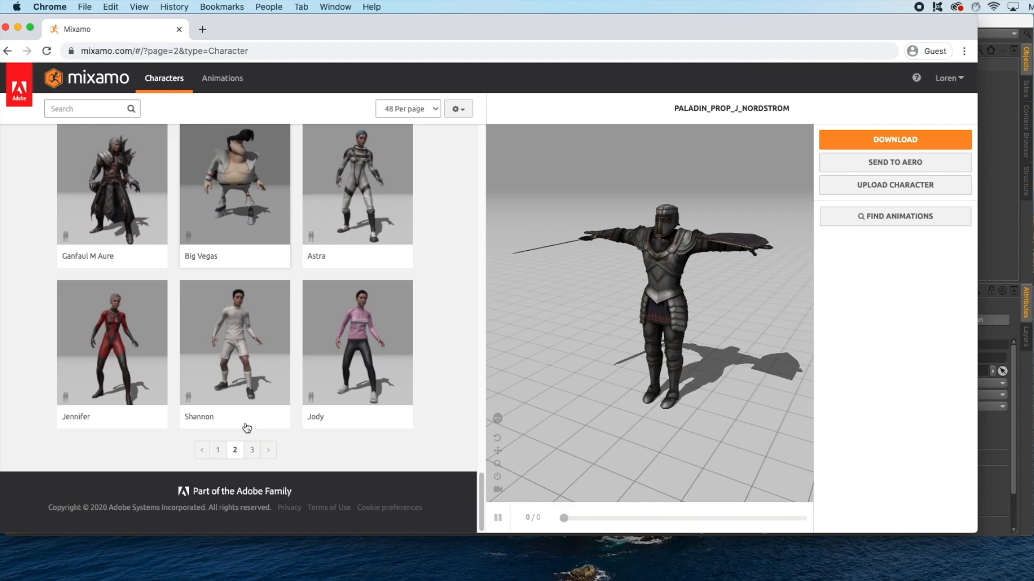
Return to the first page of characters and load The Boss as the new character
click(218, 450)
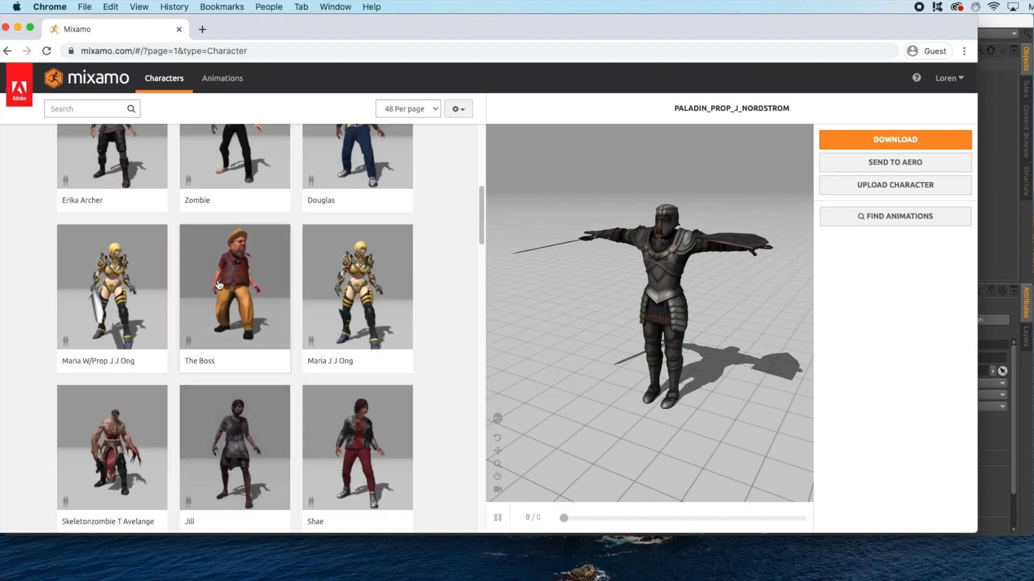
click(232, 278)
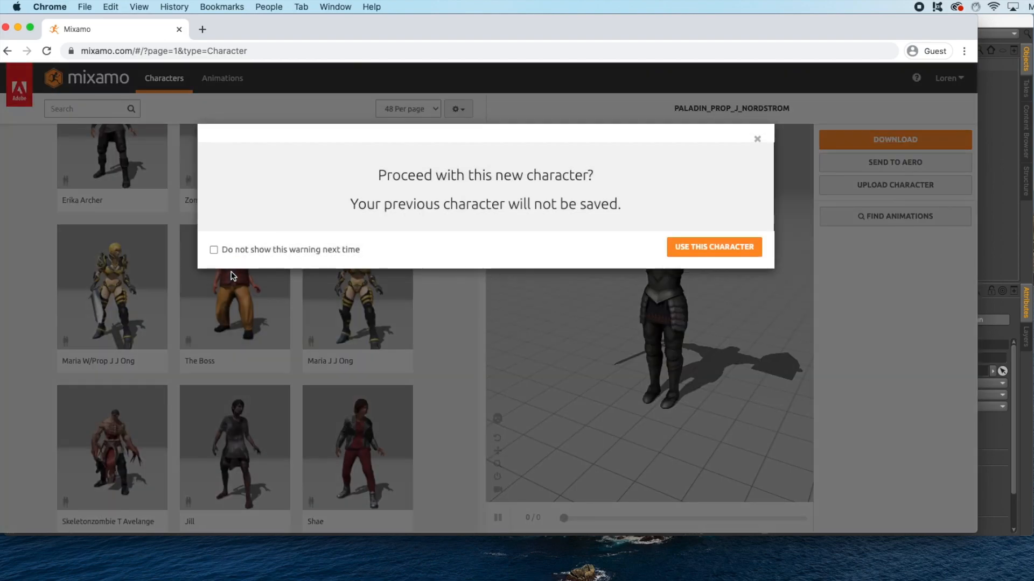
click(709, 248)
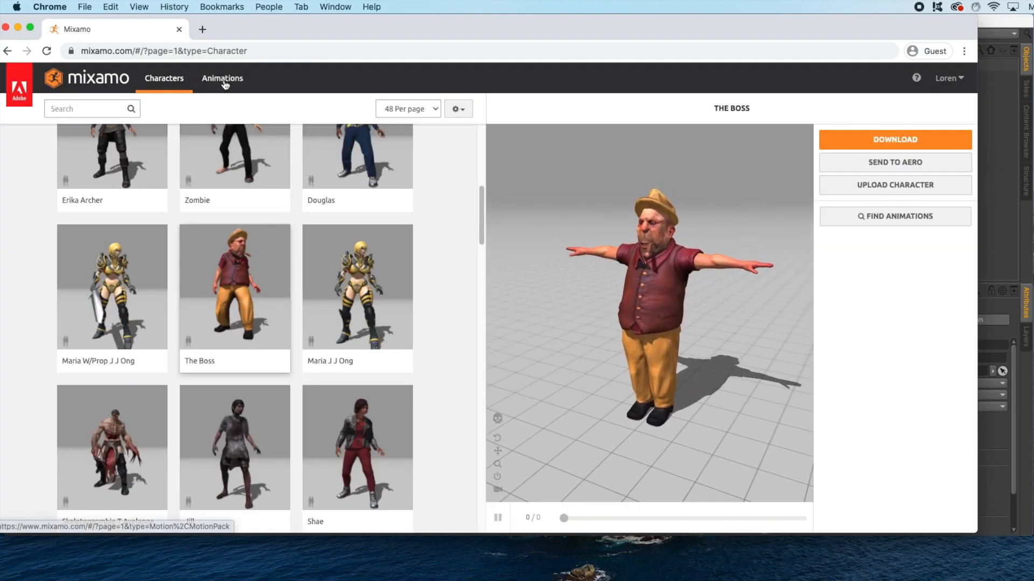
Browse the animation library, search it for "sitting" and look through the matching motions
click(223, 79)
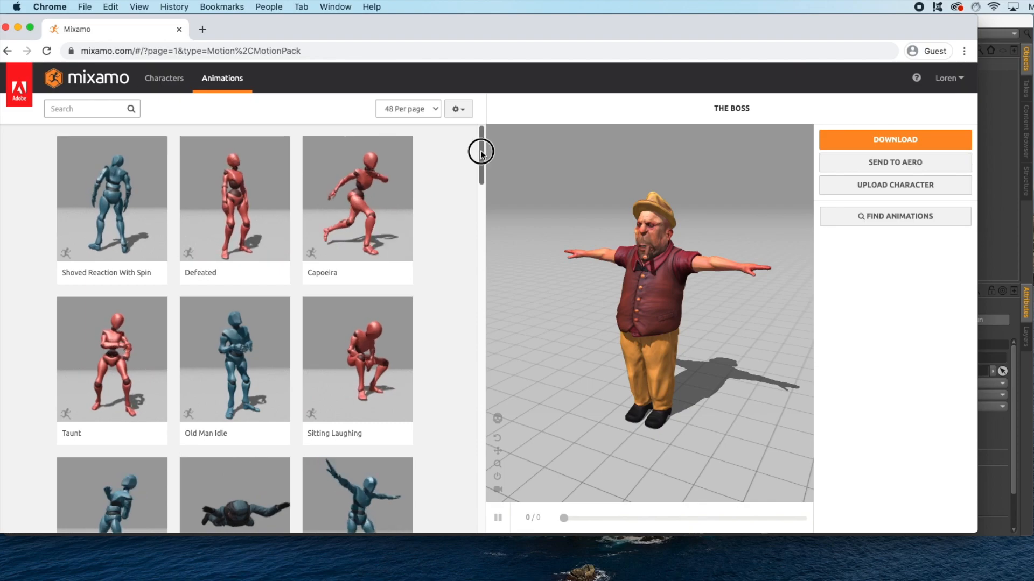
scroll(480, 150, down, 10)
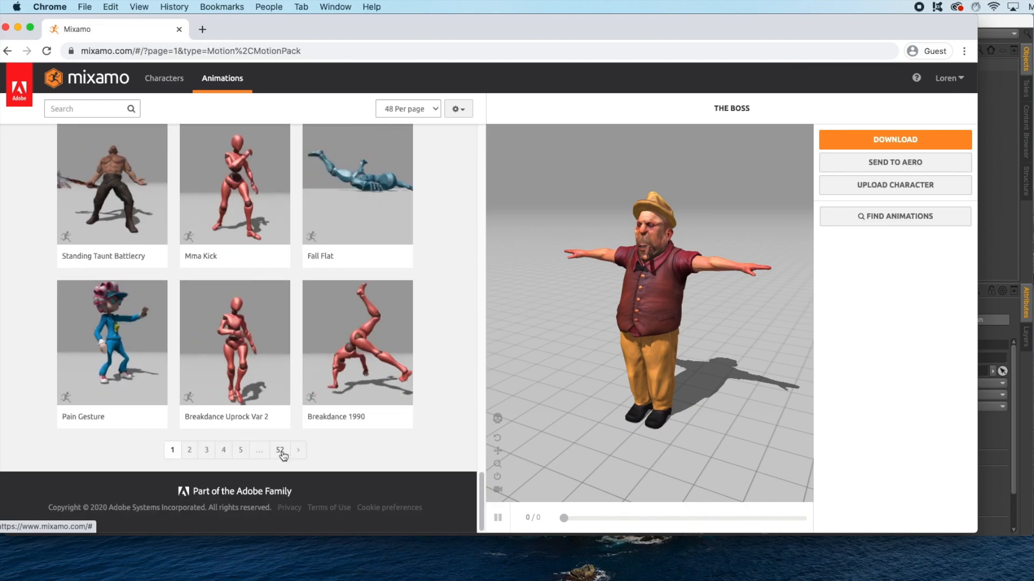
drag(482, 504, 468, 122)
click(83, 108)
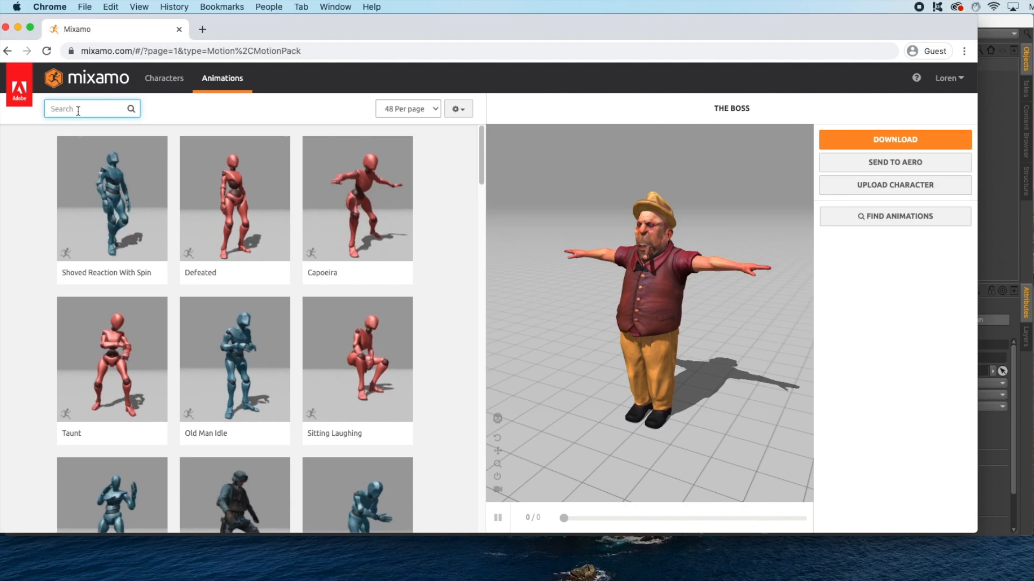
text(sitting)
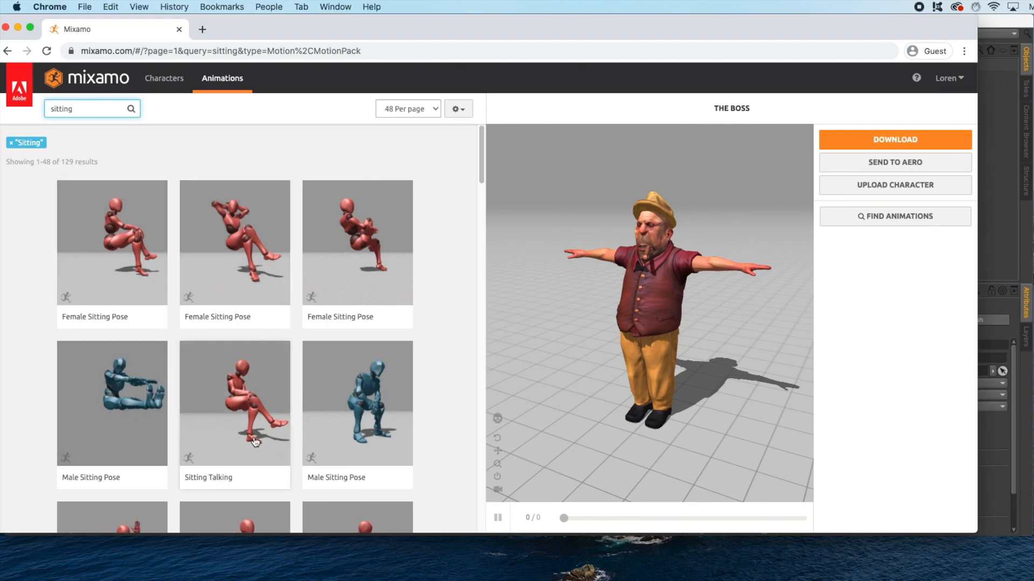
scroll(205, 415, down, 5)
scroll(259, 441, down, 4)
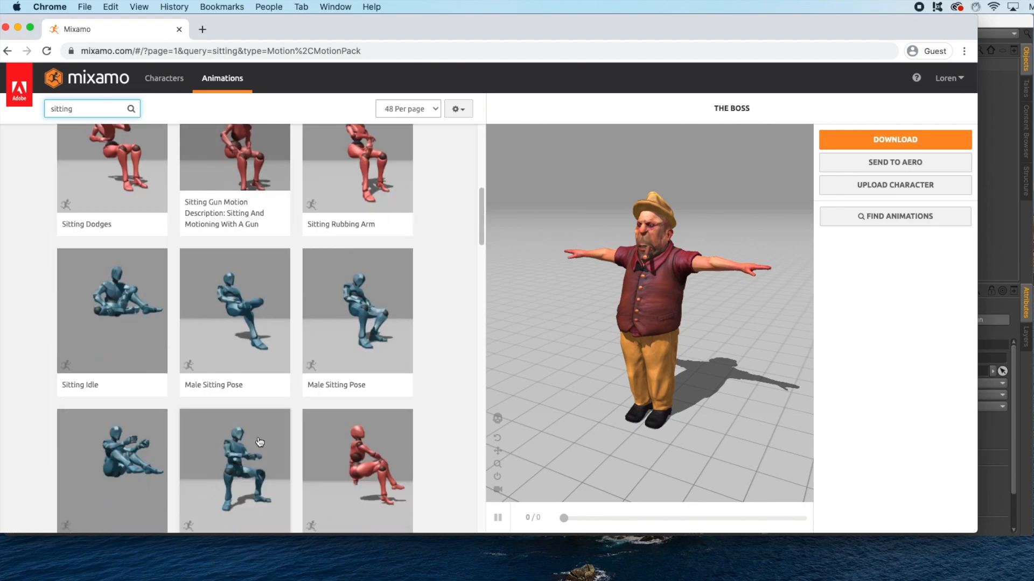
Replace the animation search term with "standing" and run the search
scroll(259, 444, up, 10)
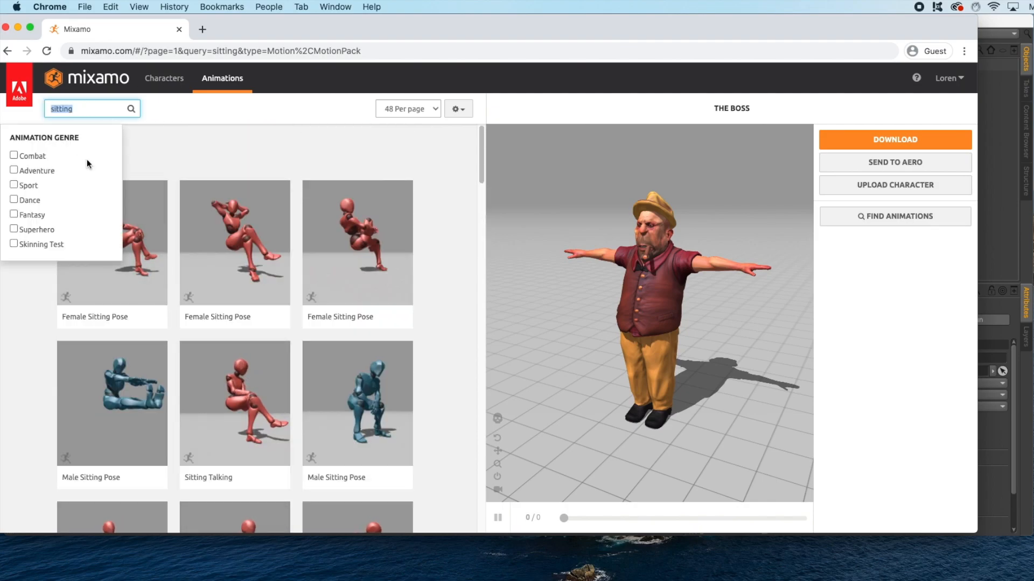
text(s)
key(Return)
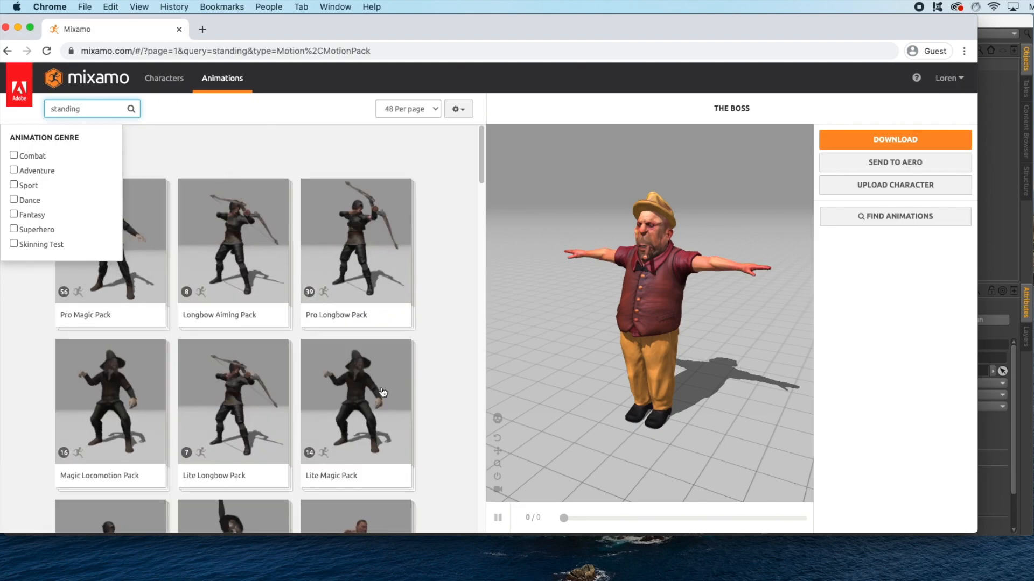
Find the Laughing motion among the "standing" search results and apply it to The Boss
scroll(396, 388, down, 6)
scroll(398, 398, down, 3)
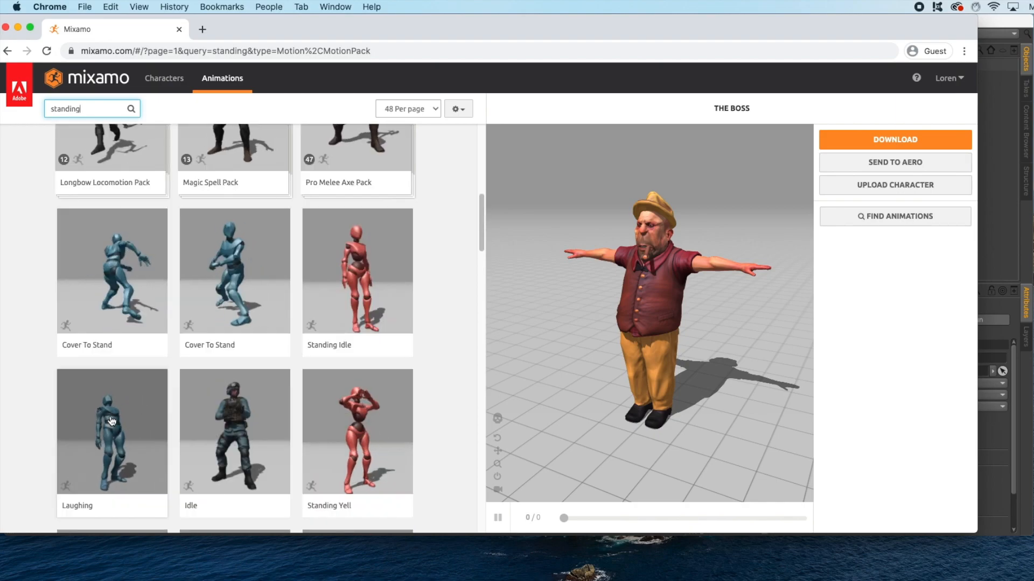
click(112, 421)
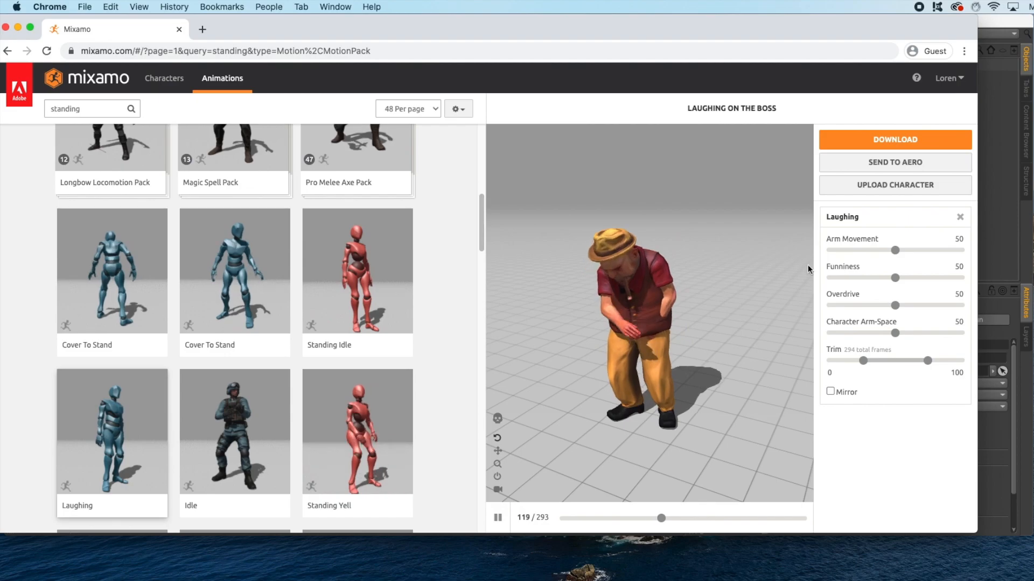
Set the Laughing motion's Arm Movement to 49, Funniness to 28, Overdrive to 30 and Character Arm-Space to 68, and mirror it
click(895, 250)
drag(895, 251, 854, 254)
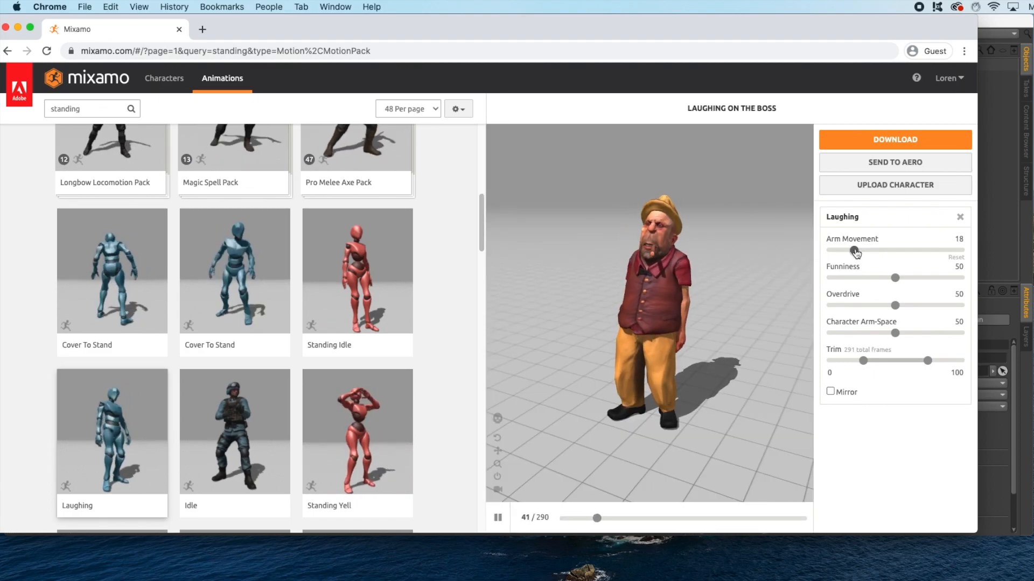
drag(855, 251, 894, 251)
click(867, 278)
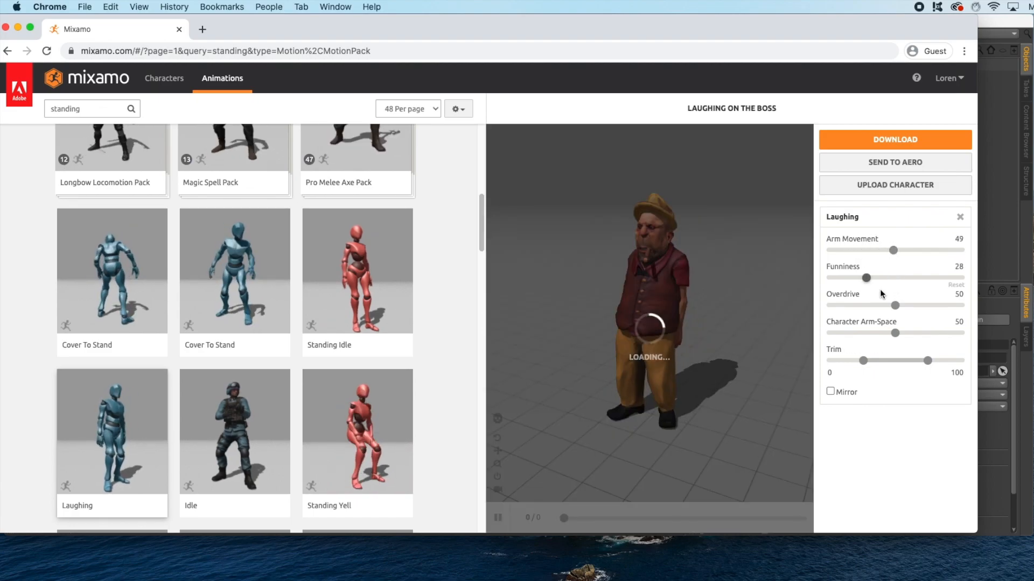
click(867, 306)
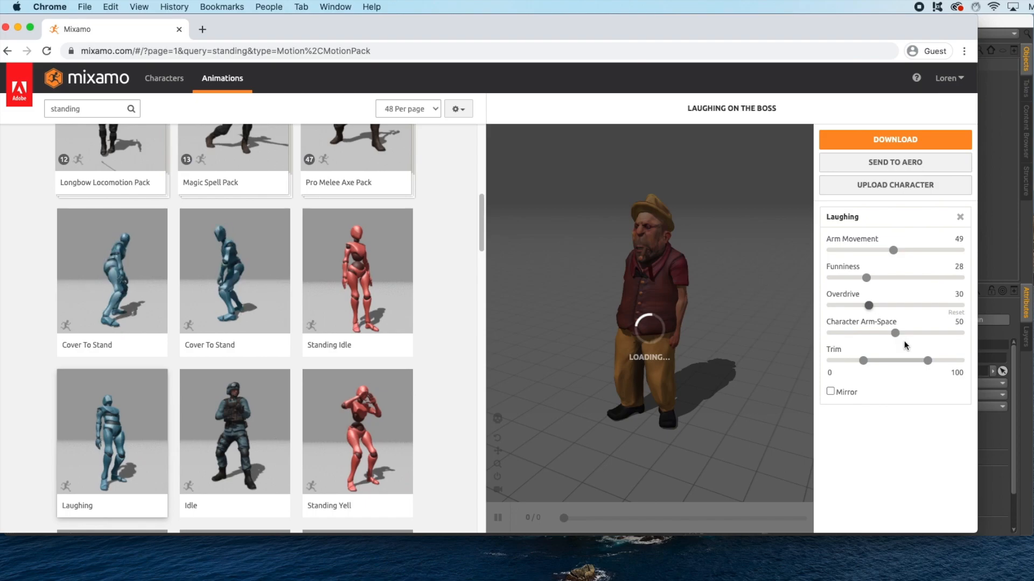
click(918, 333)
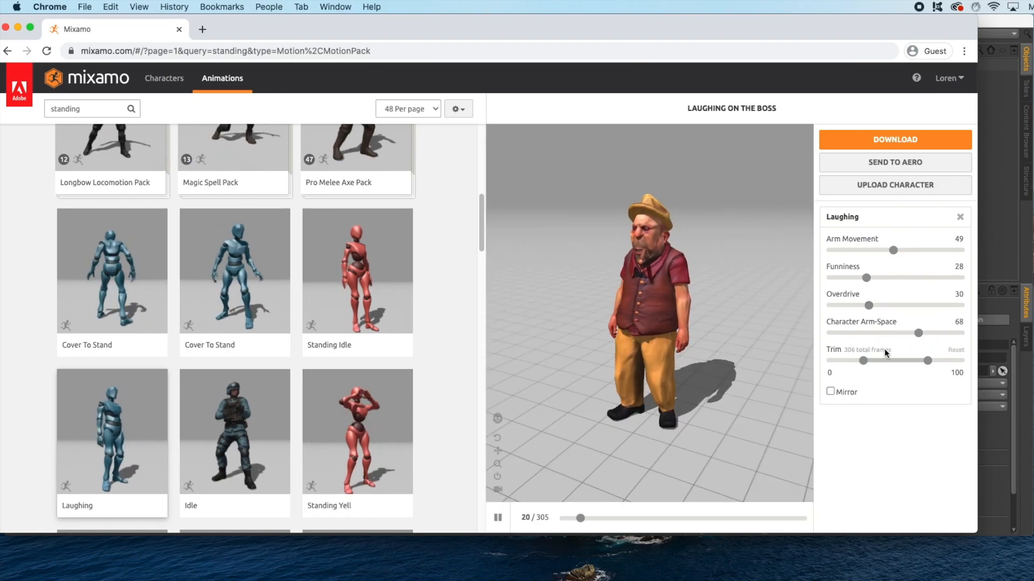
click(830, 392)
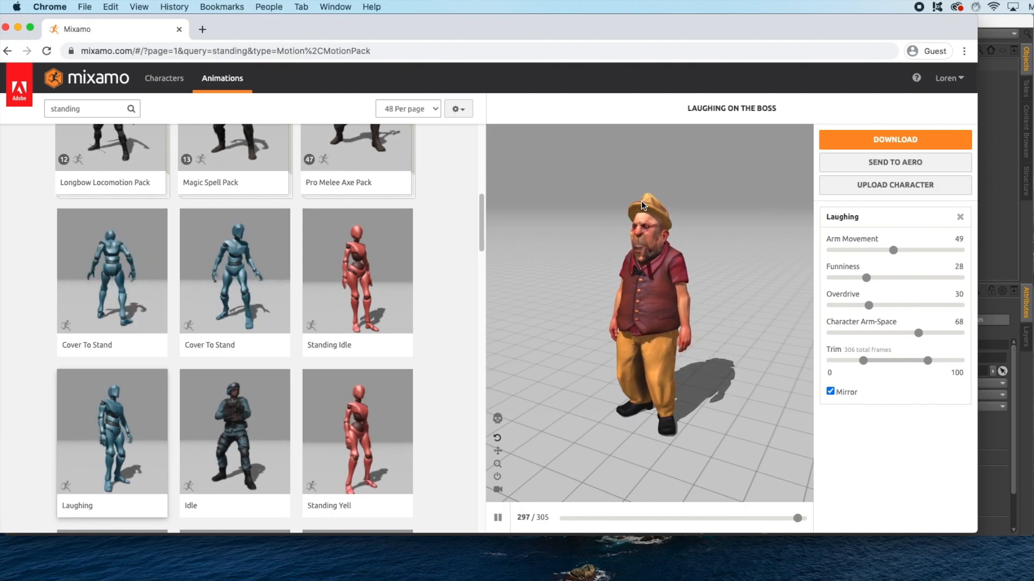
Download the animated character as FBX with skin at 30 frames per second without keyframe reduction, and place Laughing.fbx on the desktop
click(895, 140)
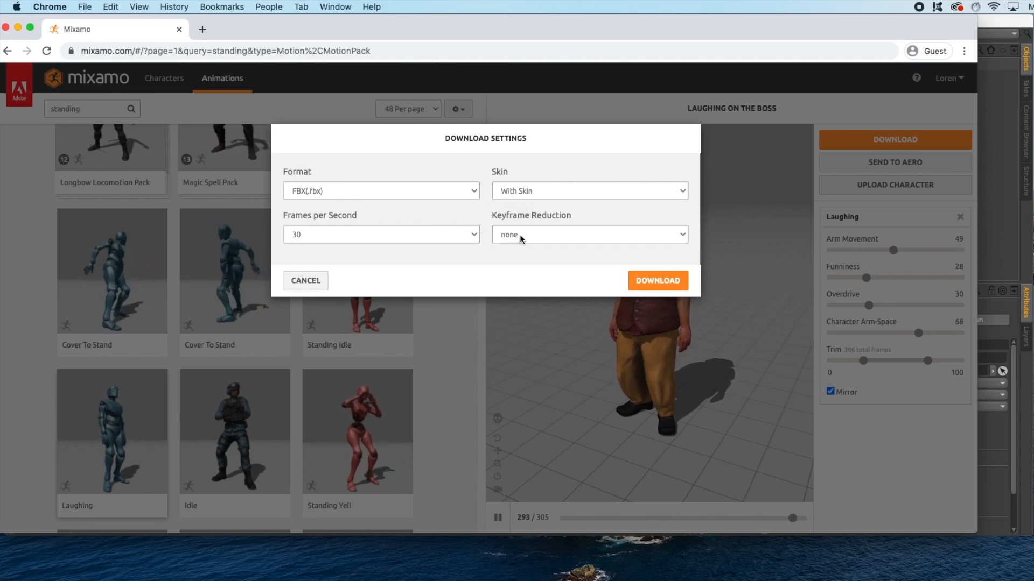
click(653, 279)
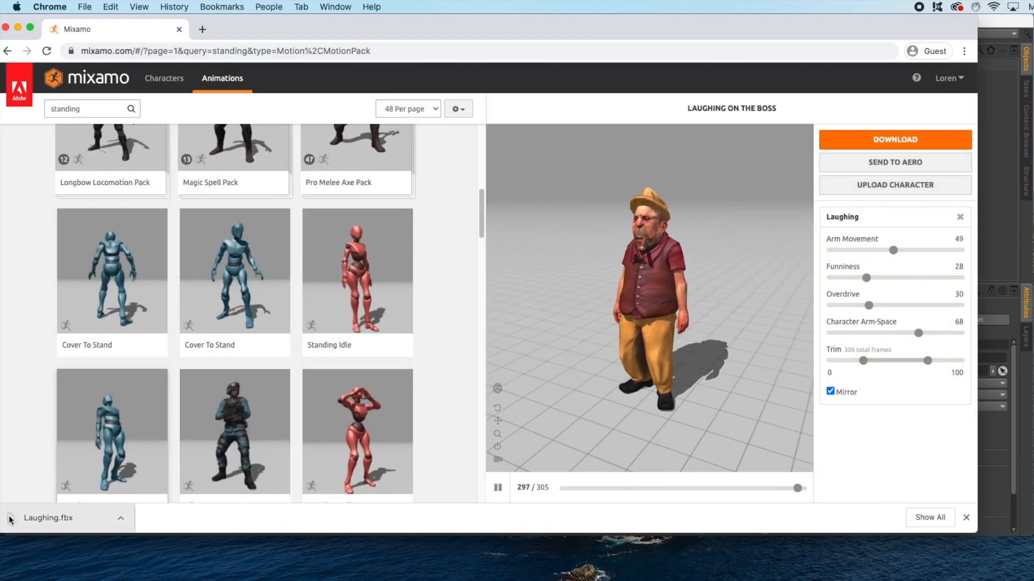
drag(13, 516, 76, 558)
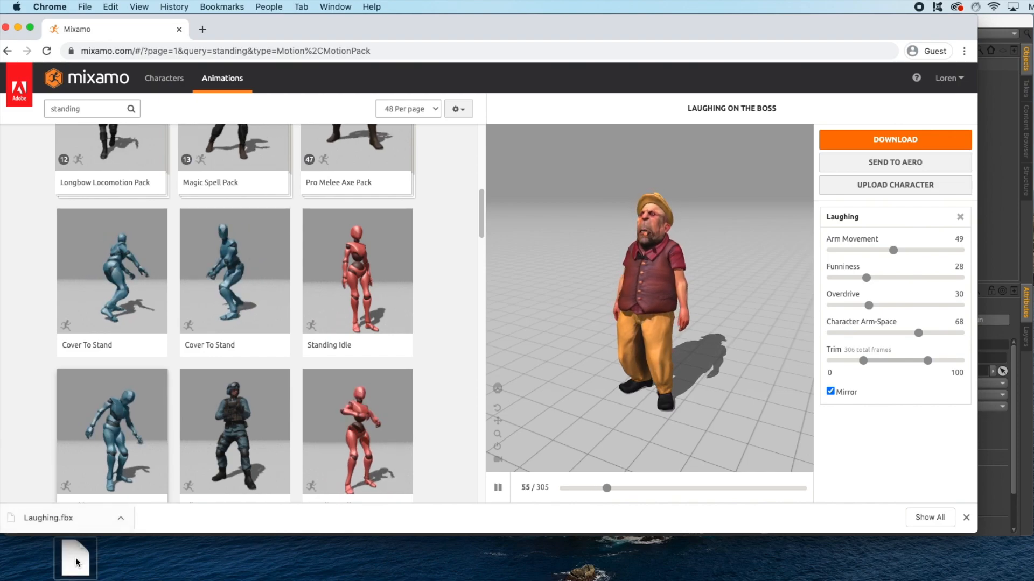
Pause the Laughing preview, rewind it to frame 0 and scrub forward through the motion
click(497, 488)
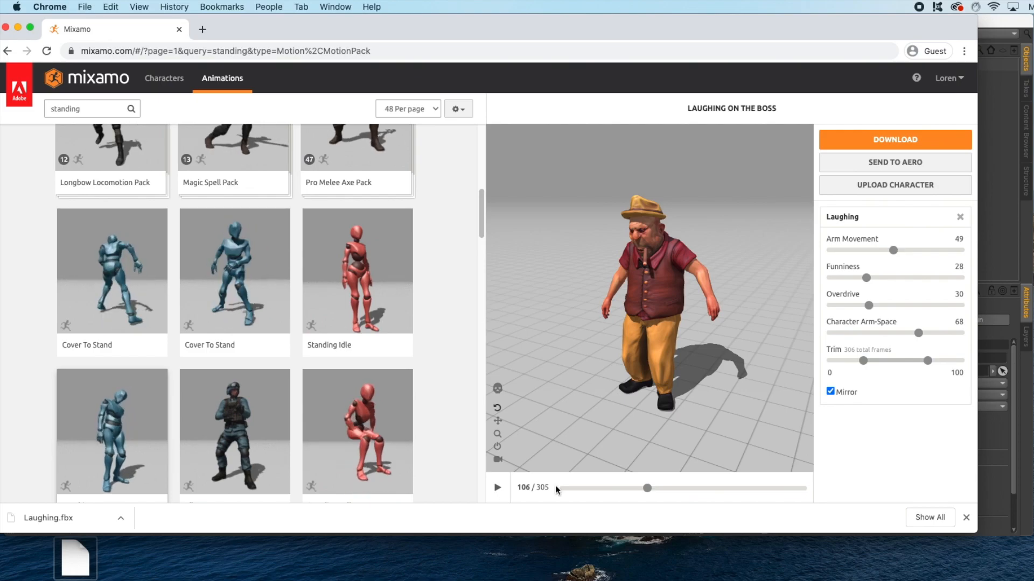
drag(651, 489, 551, 490)
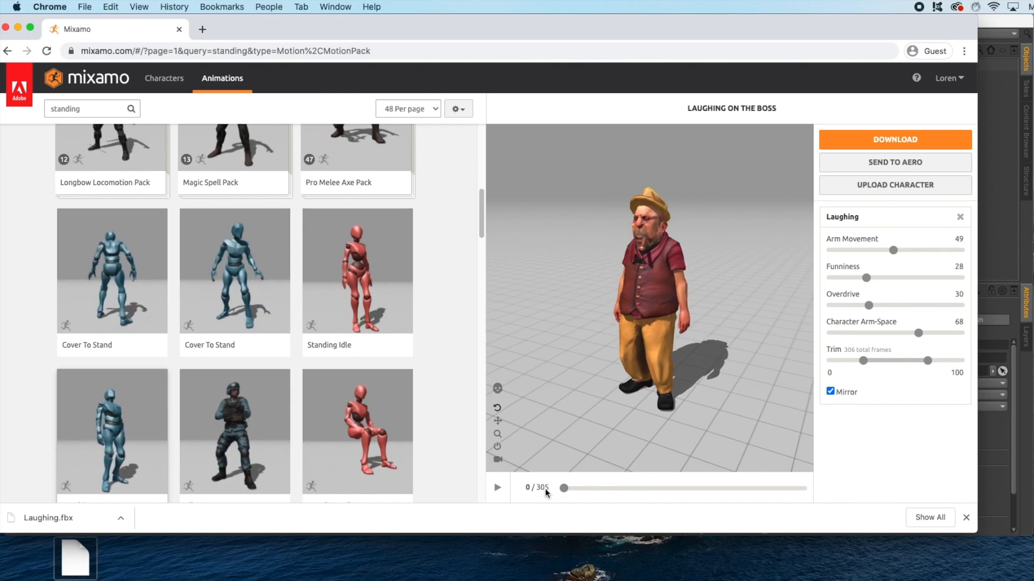
drag(564, 489, 696, 489)
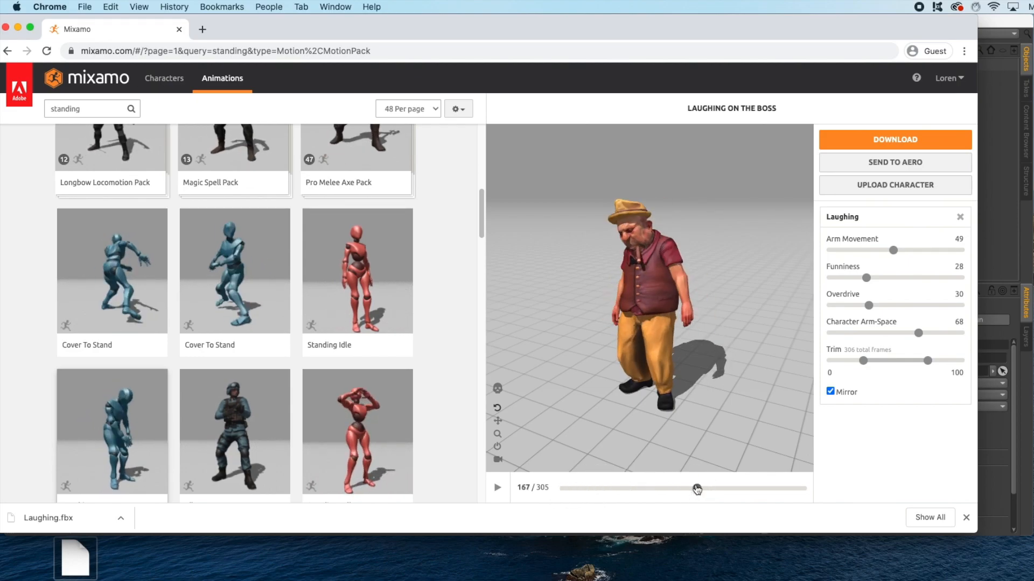
Extend the Laughing motion's trim range to -50 through 150 and download it again as FBX with skin at 30 frames per second
drag(863, 361, 832, 362)
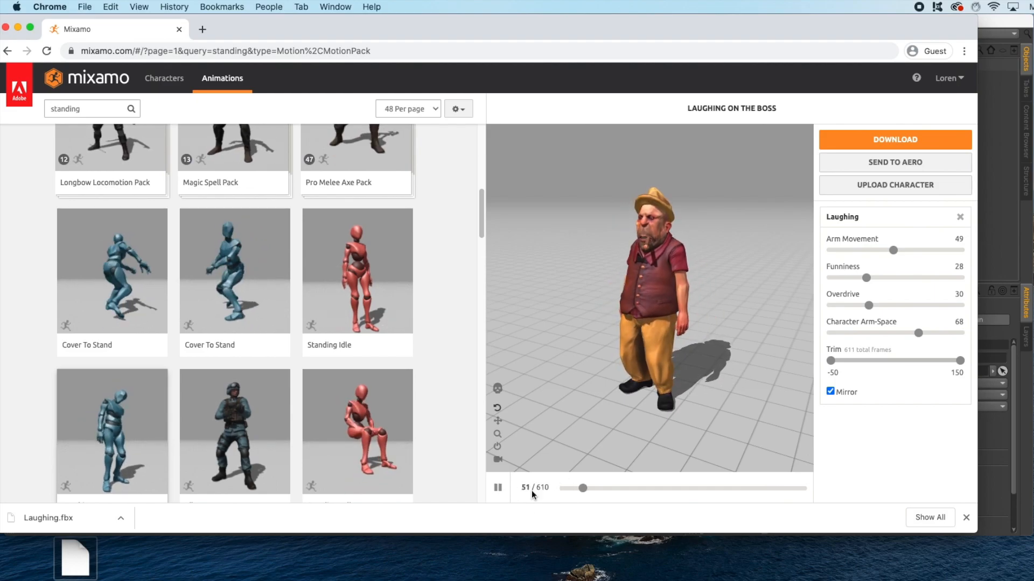
click(872, 141)
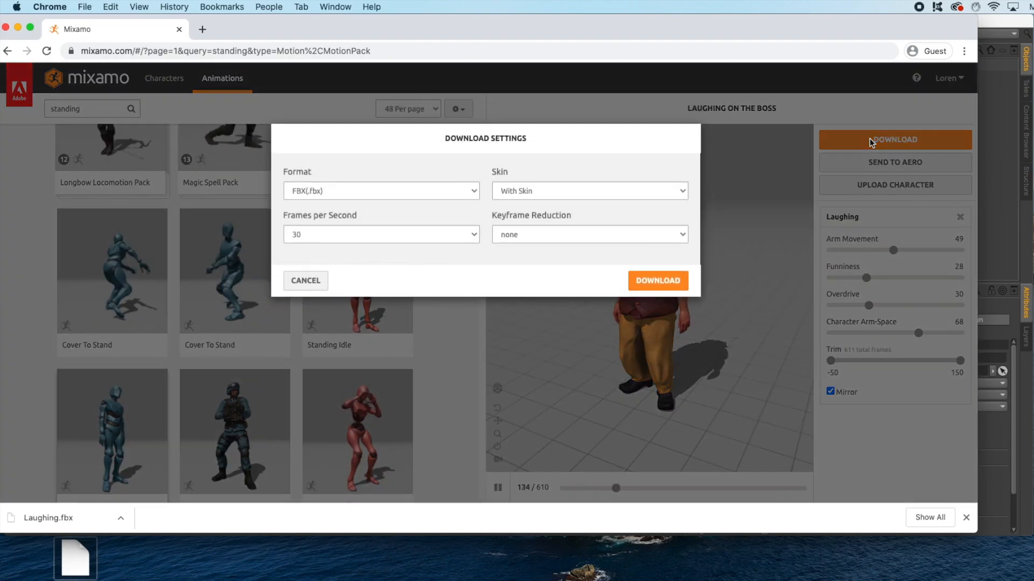
click(658, 281)
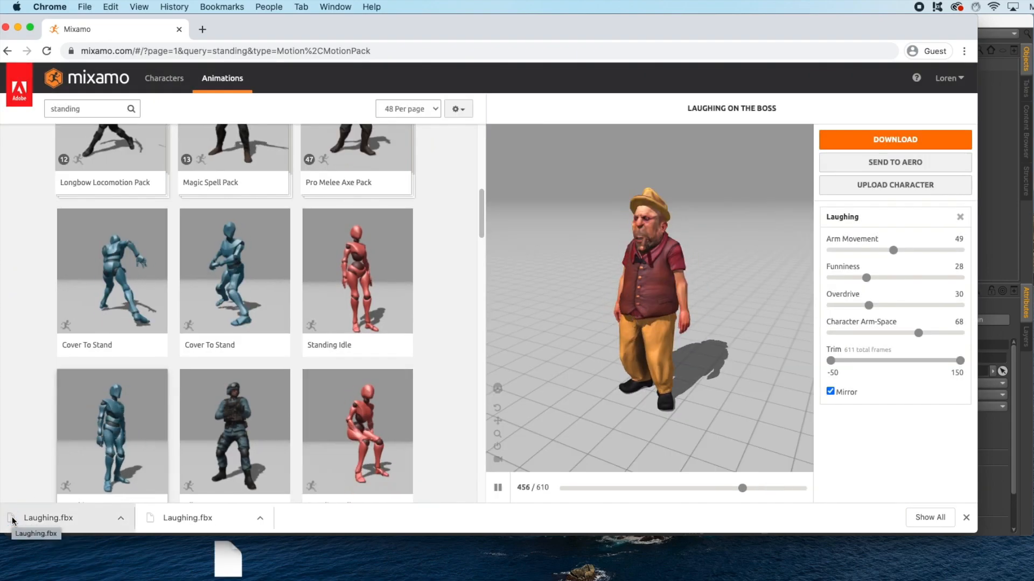
Switch to Cinema 4D with the downloaded Laughing.fbx and import it using the default FBX import settings
drag(13, 521, 356, 191)
key(super+Tab)
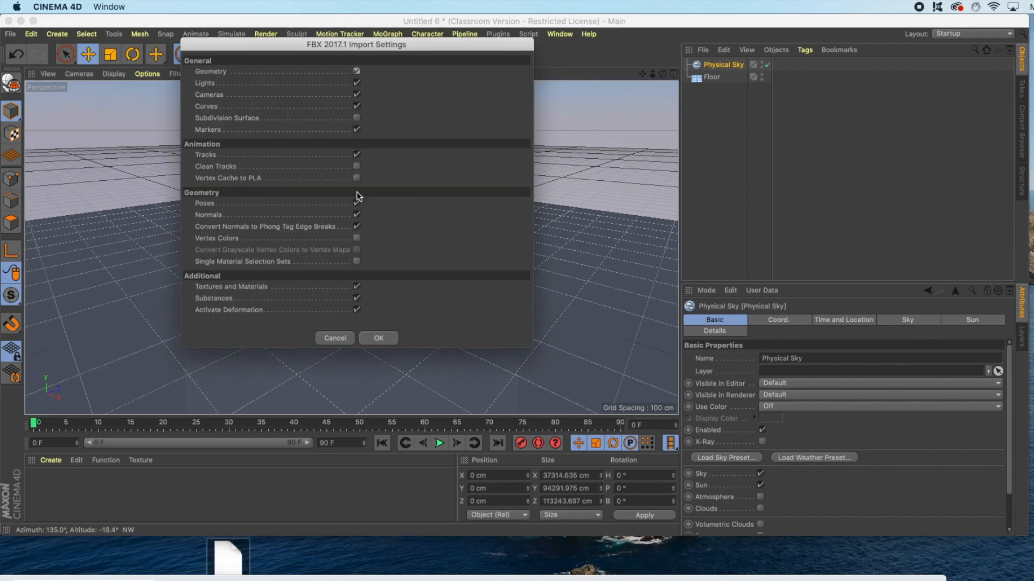
click(377, 339)
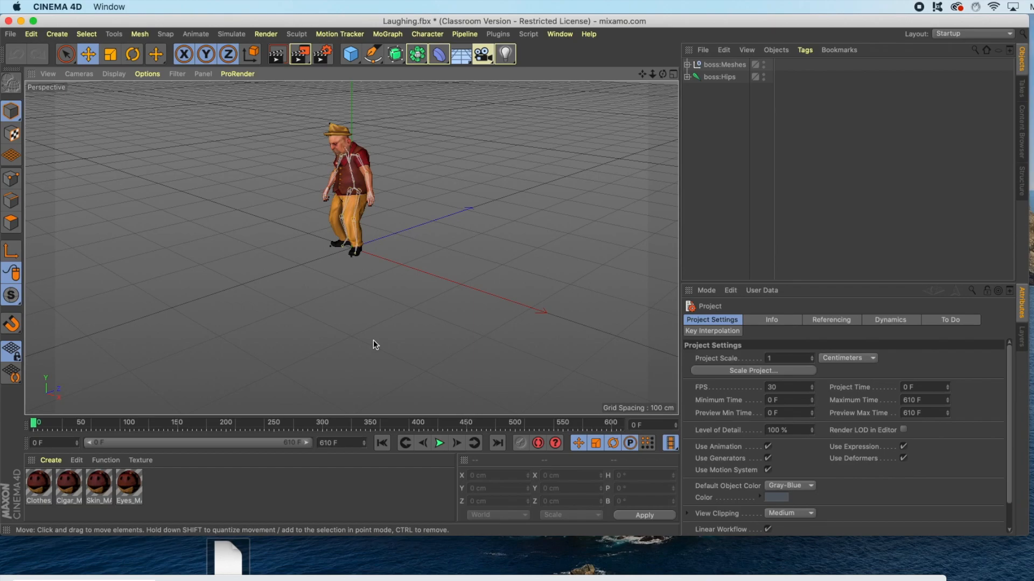
Check the list of open documents and keep Laughing.fbx as the active one
click(557, 34)
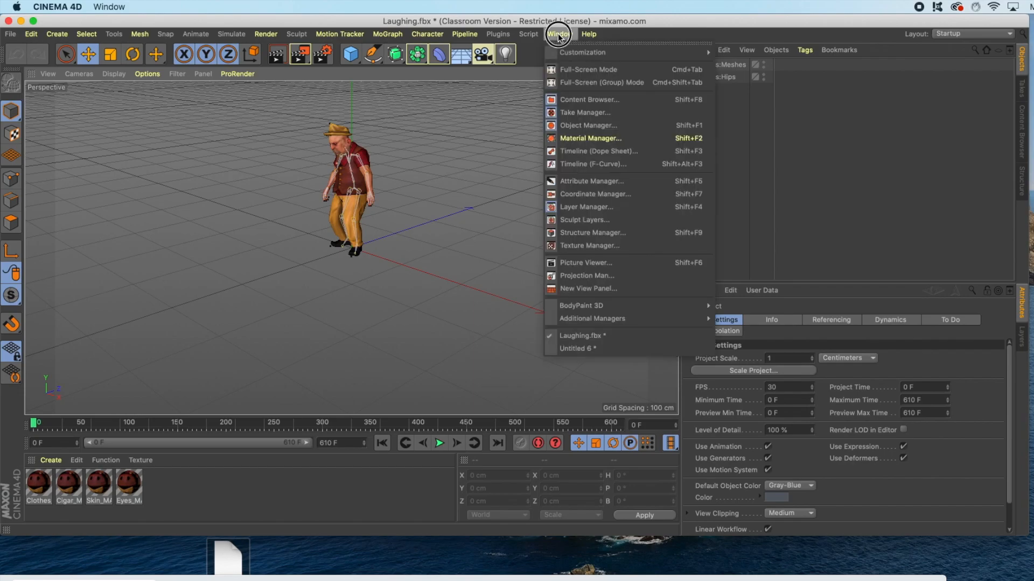
click(565, 350)
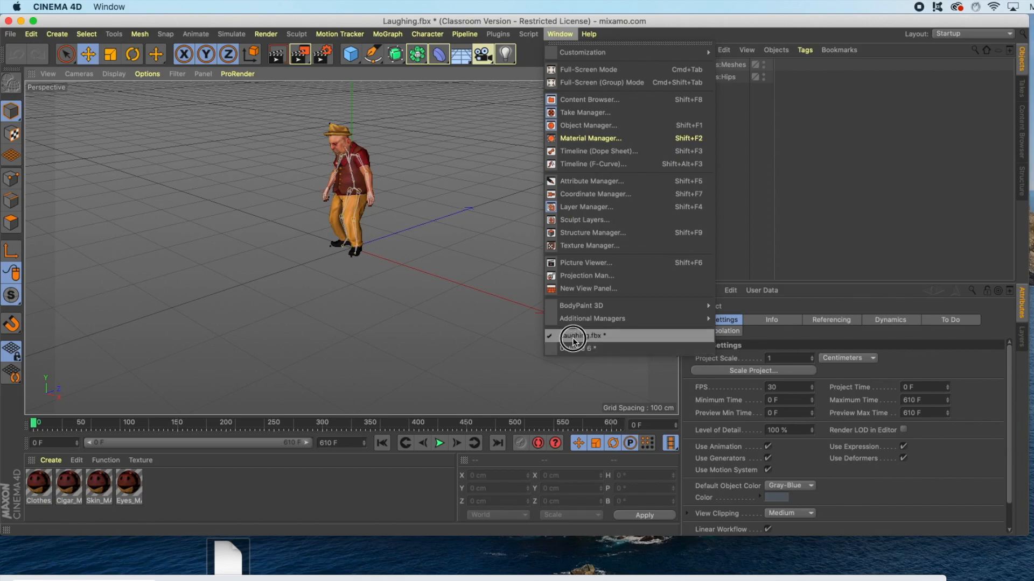
click(574, 335)
Play the imported laughing animation while viewing the character up close, and stop the playback
click(440, 444)
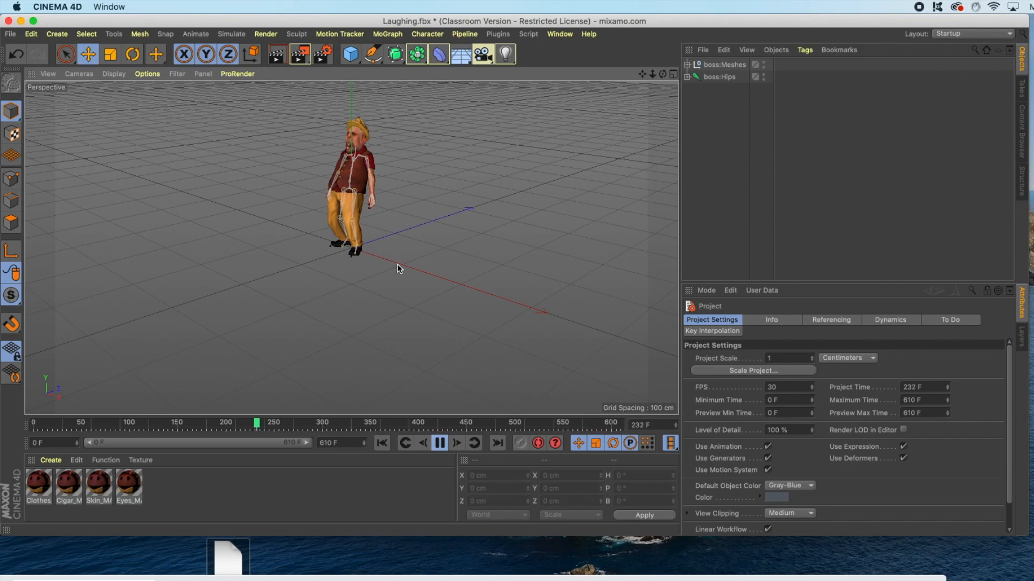
scroll(396, 264, up, 2)
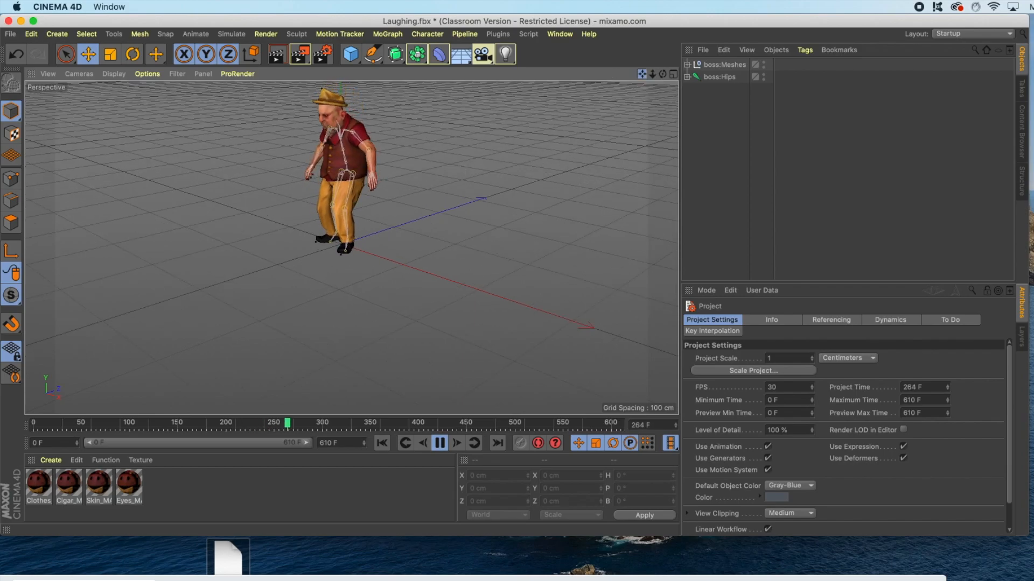
drag(645, 73, 653, 97)
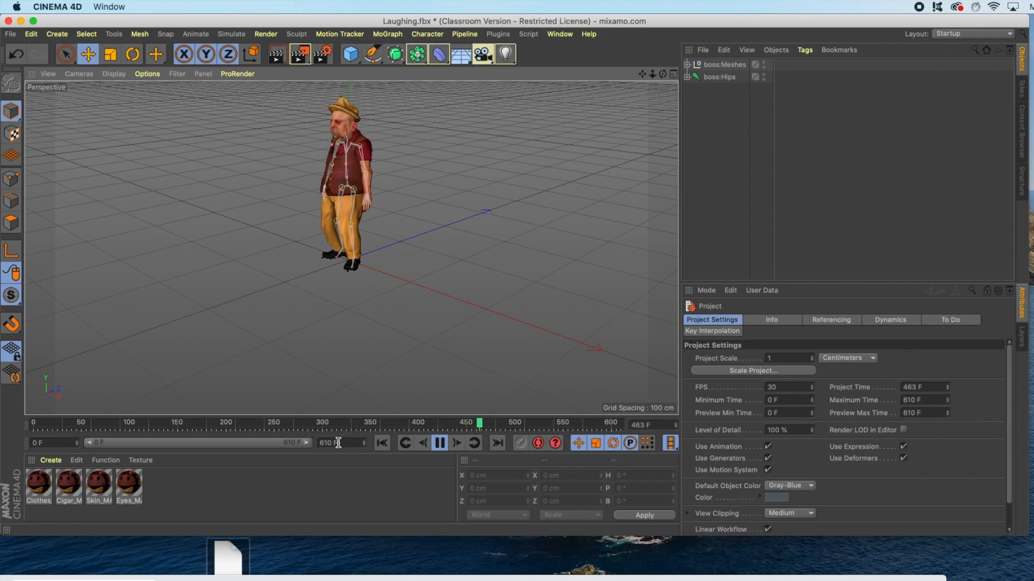
click(437, 443)
click(429, 338)
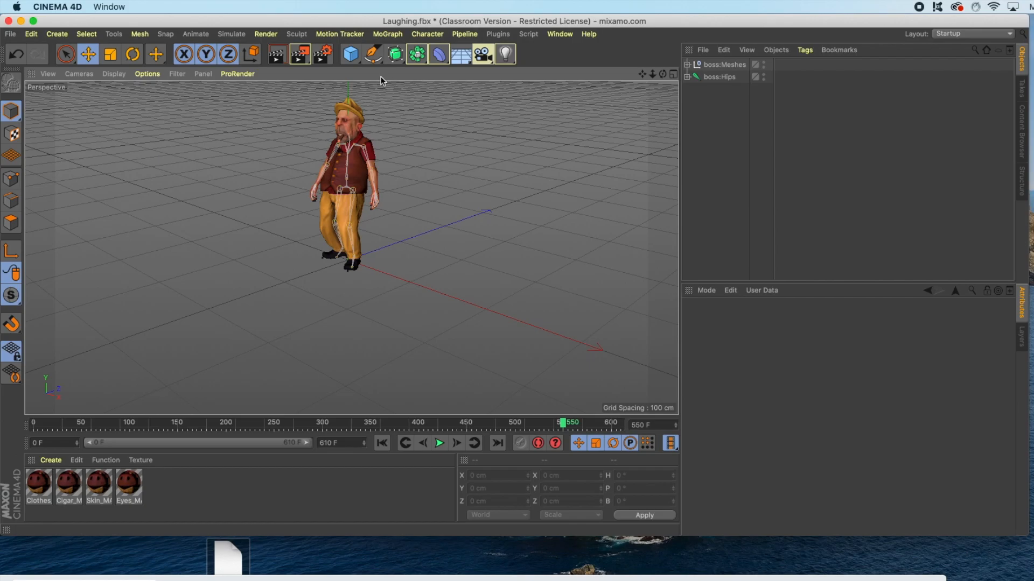
Add a Null object and make boss:Meshes and boss:Hips its children
click(350, 54)
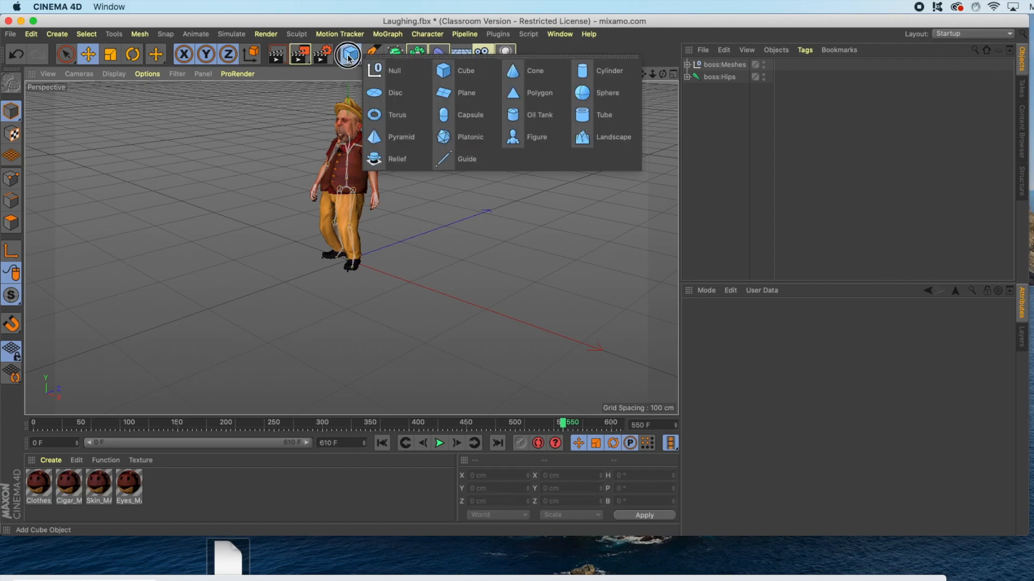
click(391, 72)
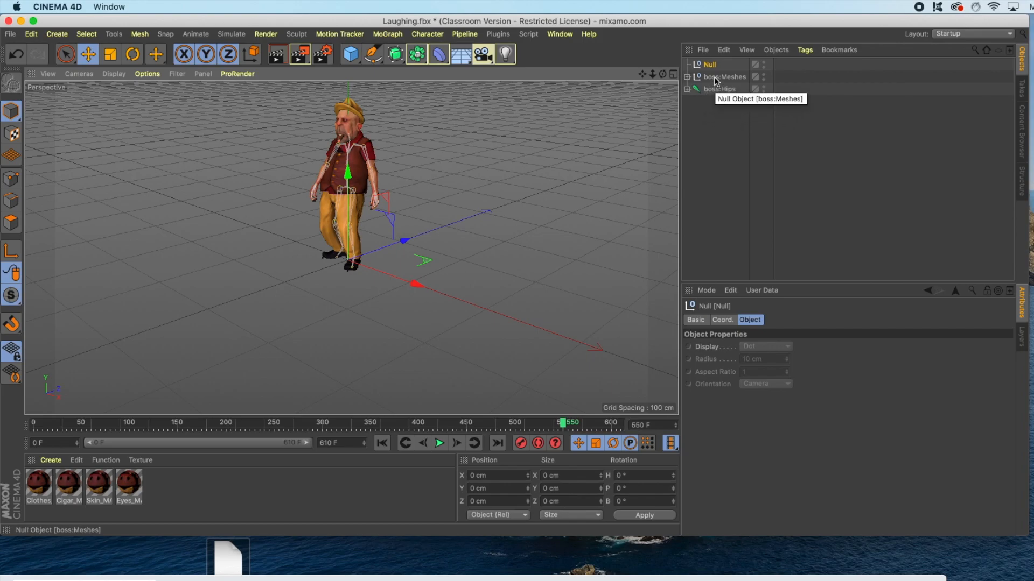
click(717, 104)
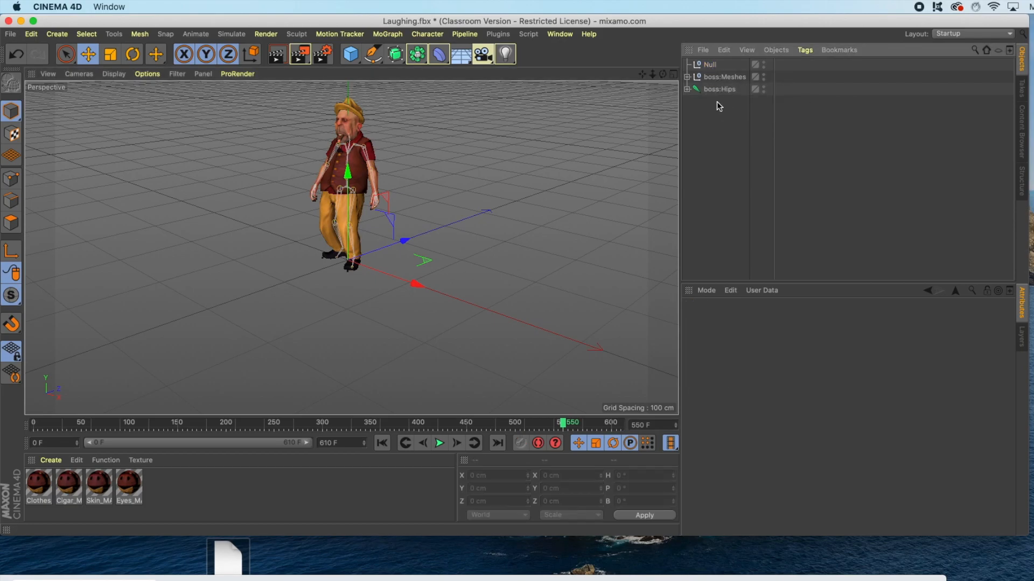
click(717, 92)
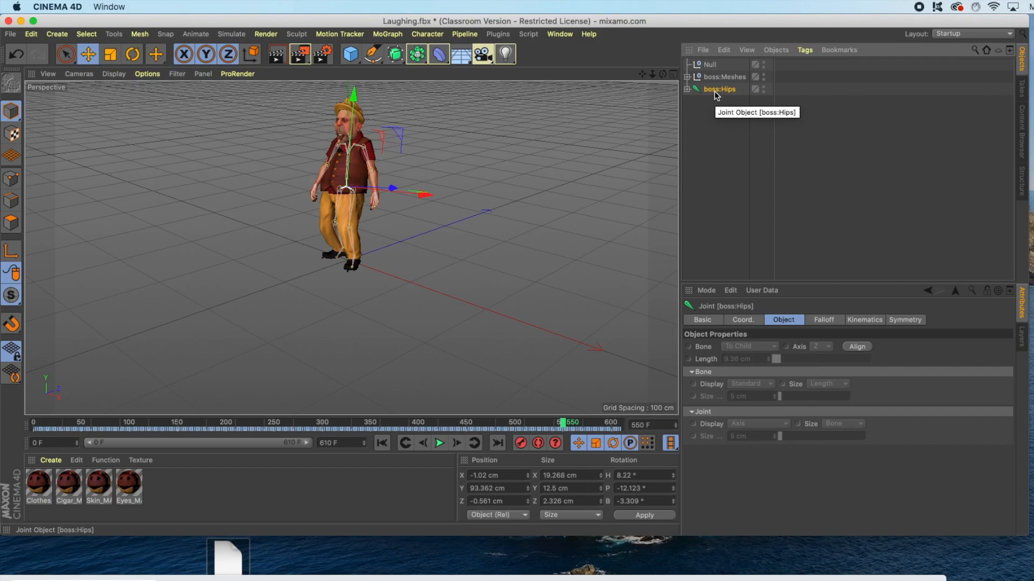
shift+click(717, 79)
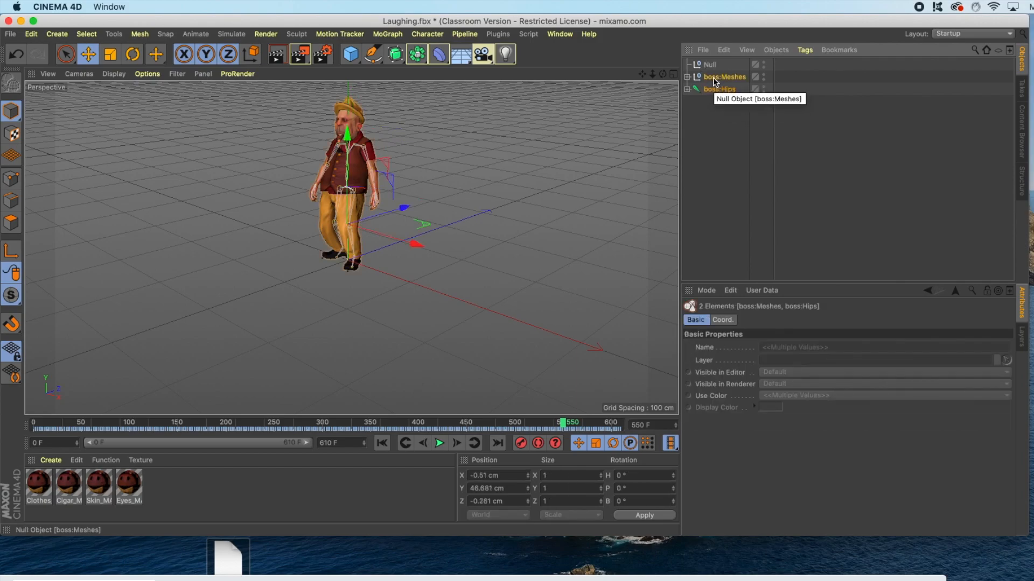
drag(715, 81, 712, 68)
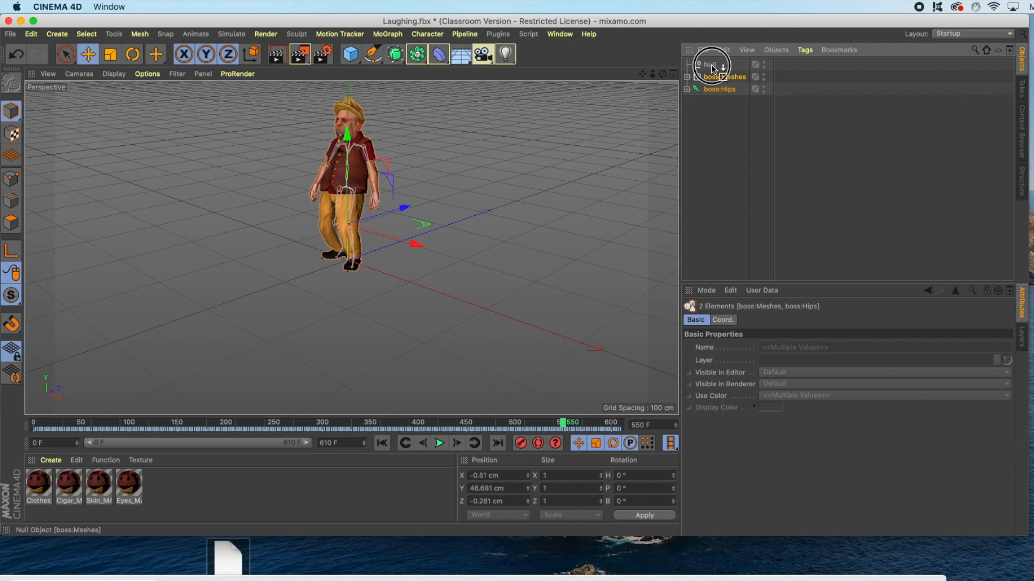
drag(712, 69, 711, 68)
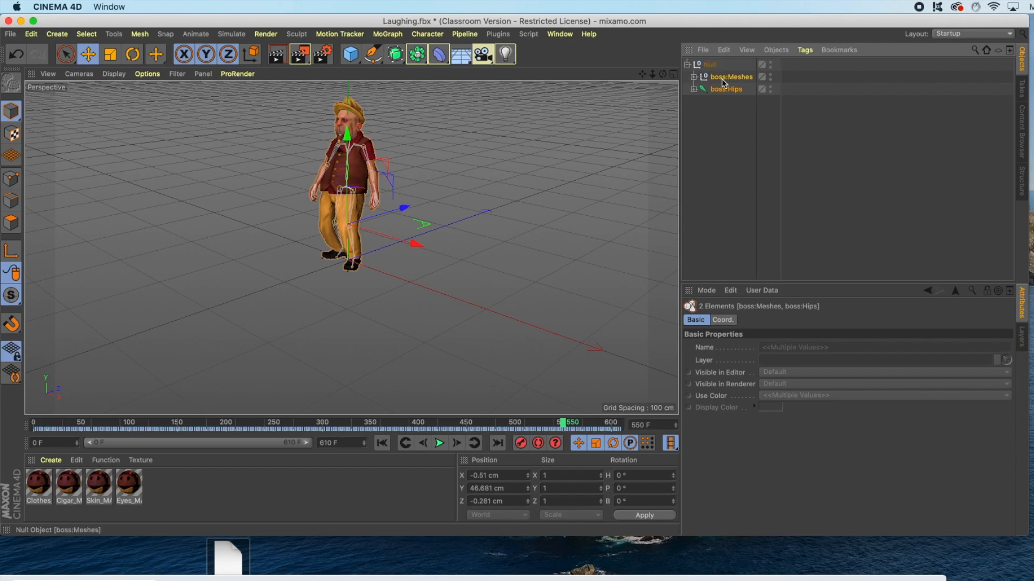
Collapse the Null group that holds the character and copy it
click(687, 66)
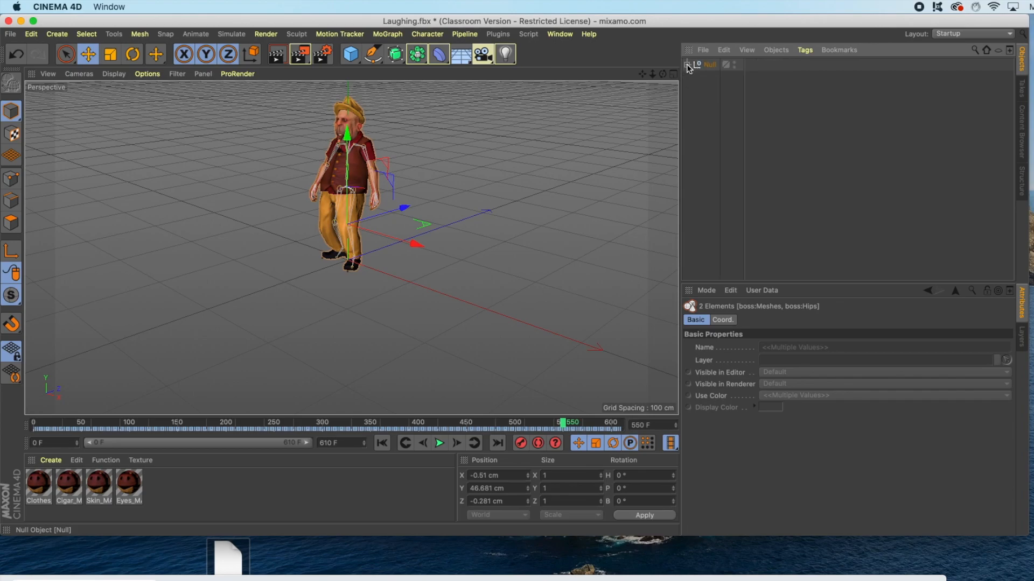
click(710, 65)
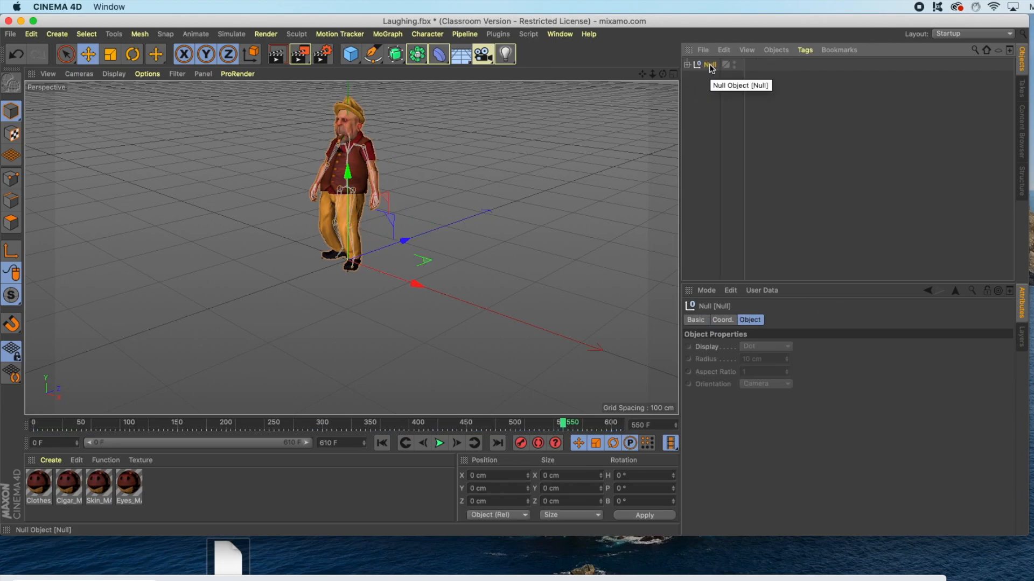
click(30, 35)
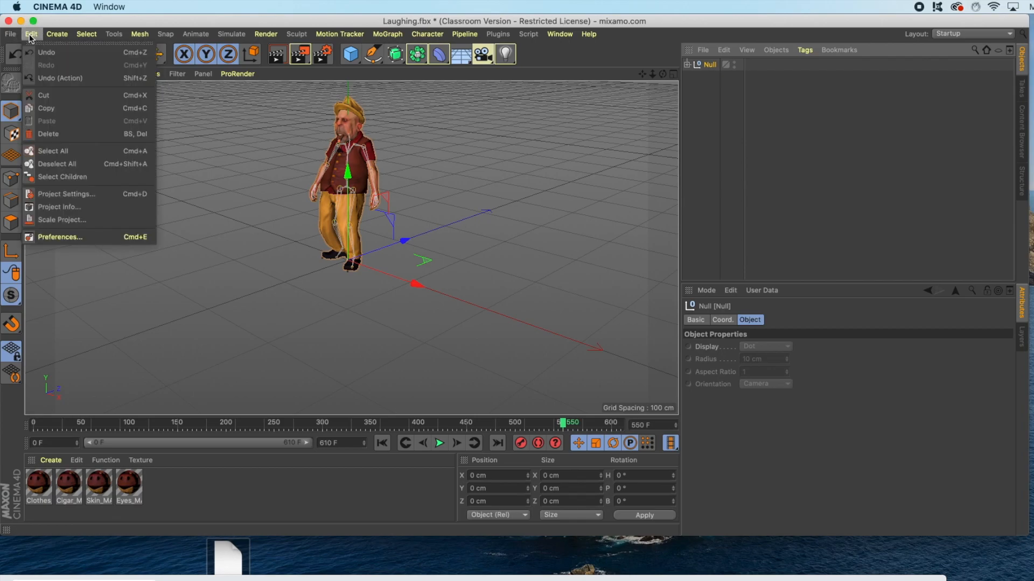
click(45, 109)
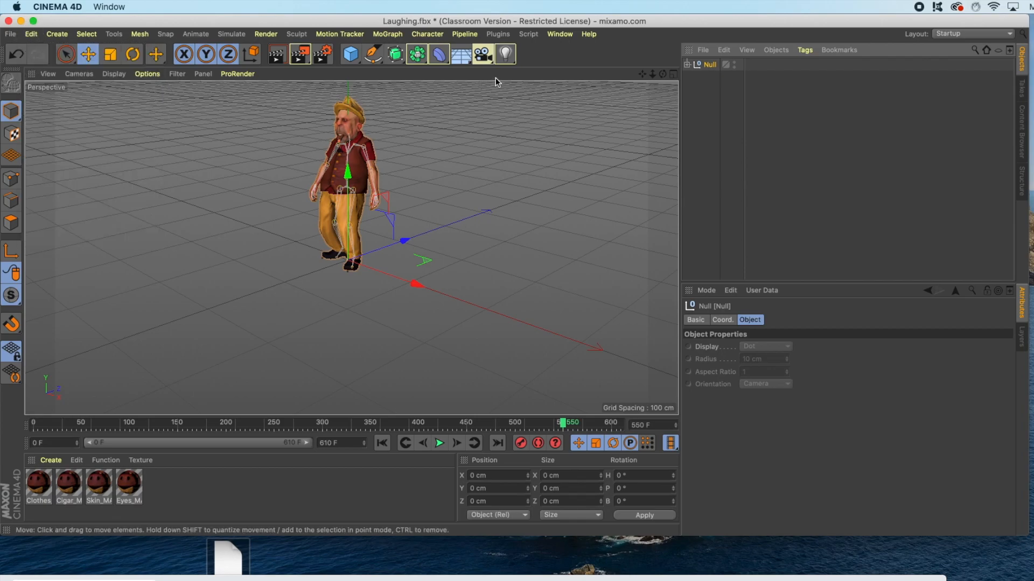
Paste the copied character group into the Untitled 6 scene and briefly play its animation there
click(558, 35)
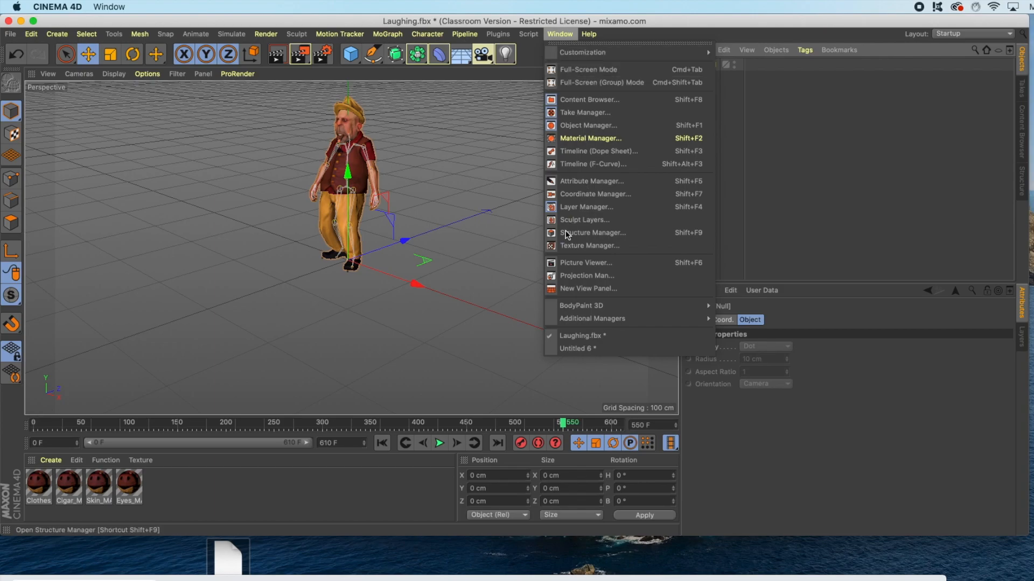
click(571, 349)
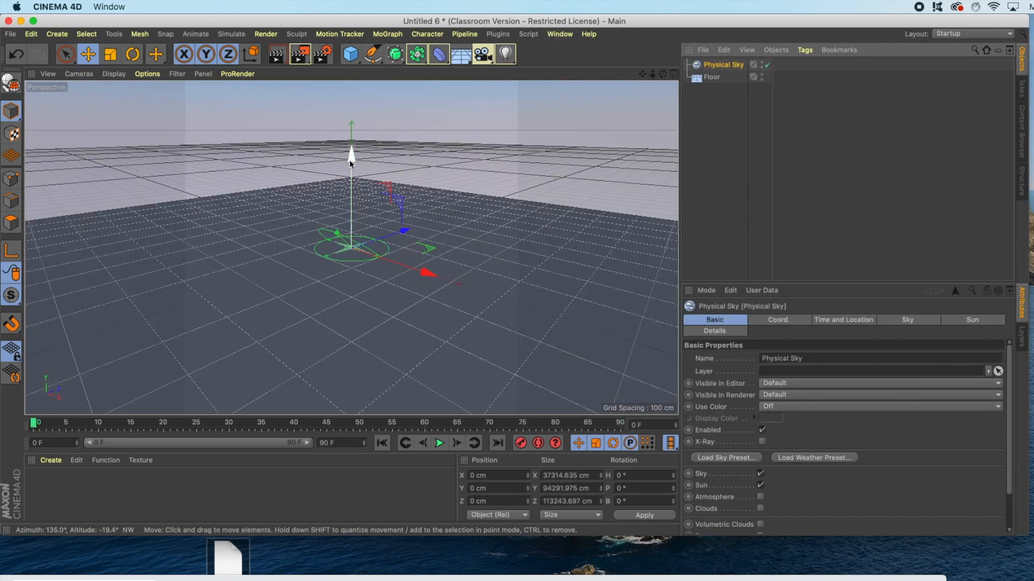
click(31, 34)
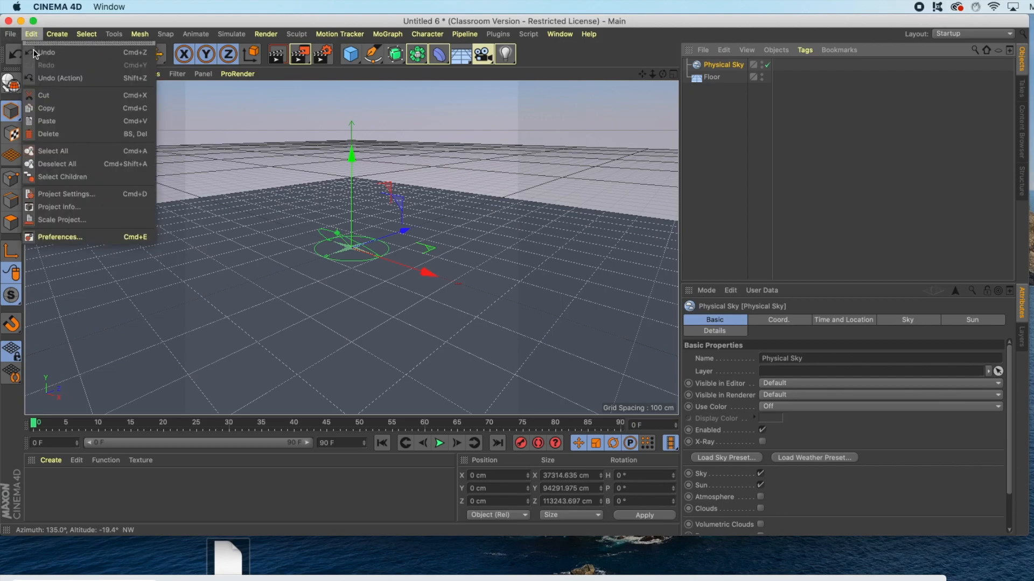
click(47, 121)
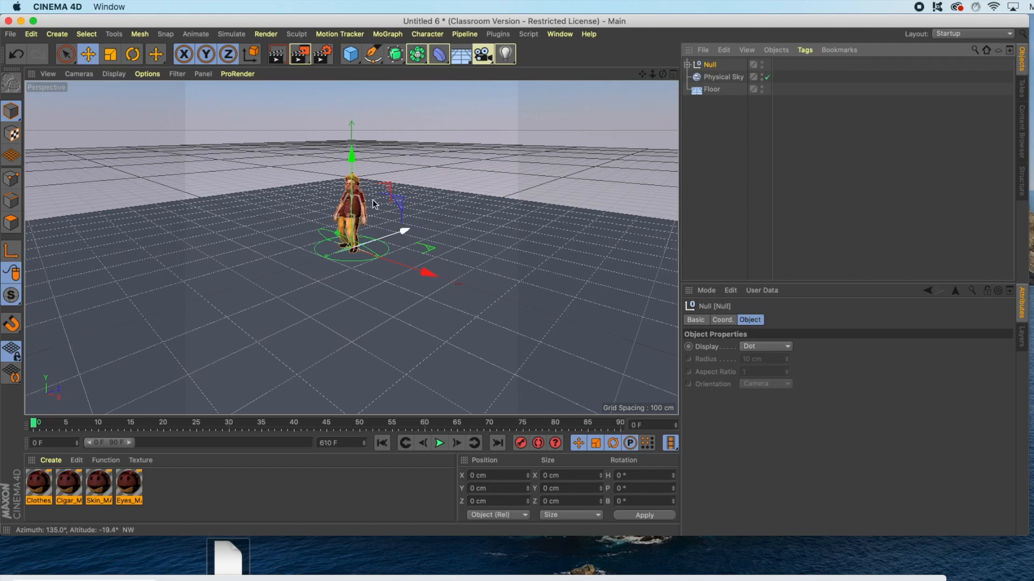
click(444, 444)
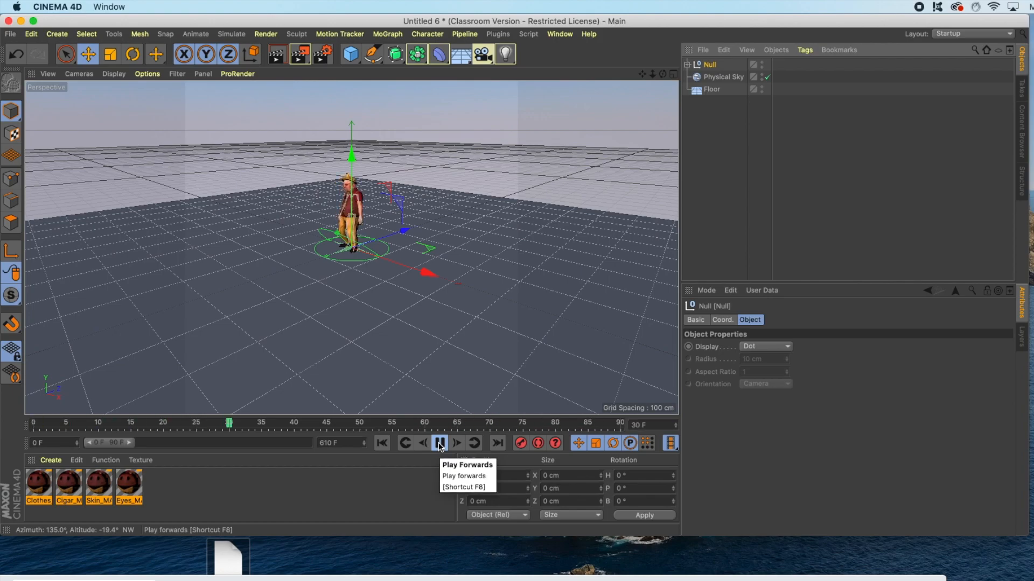
click(439, 446)
Switch to Mixamo in Chrome, clear the search in the character library and choose the Mousey character
drag(397, 579, 429, 3)
click(179, 93)
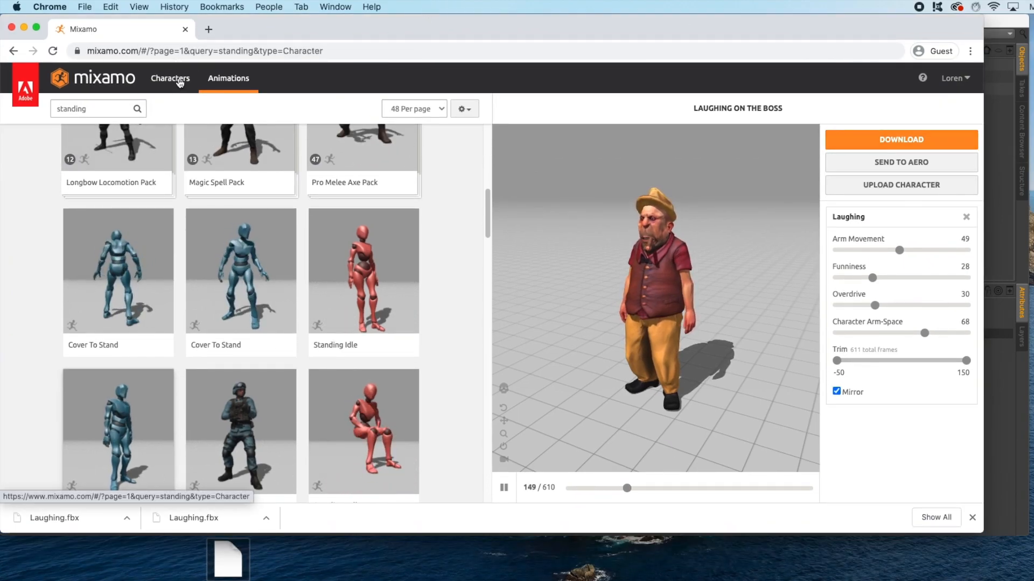
double_click(105, 109)
key(BackSpace)
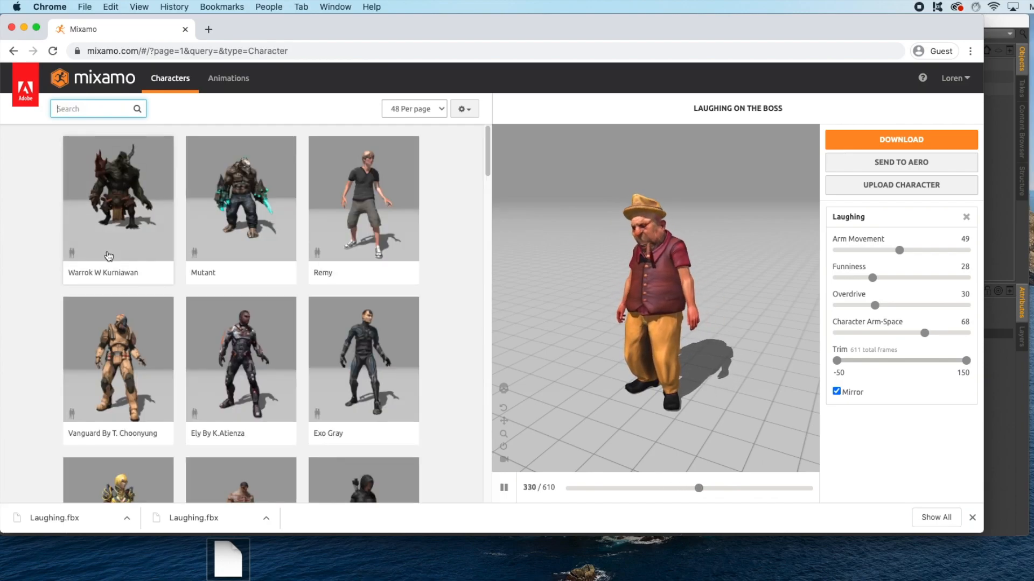
scroll(151, 255, down, 3)
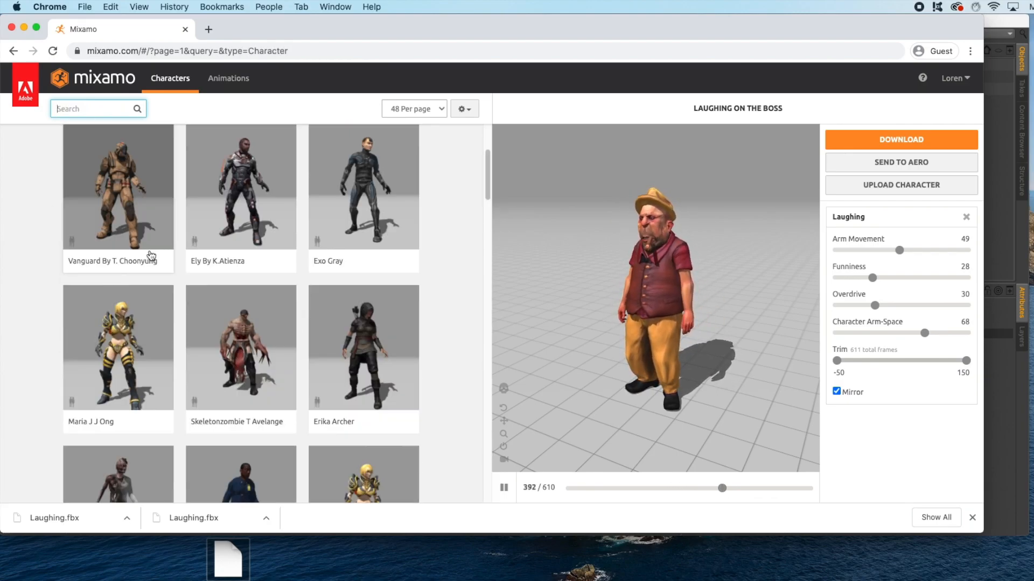
scroll(151, 255, down, 15)
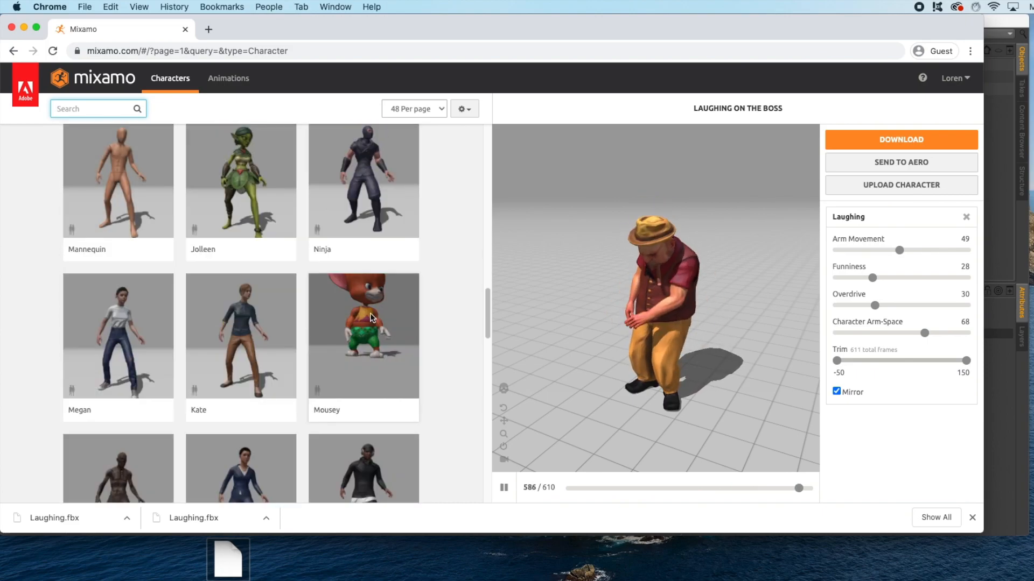
click(369, 313)
click(697, 251)
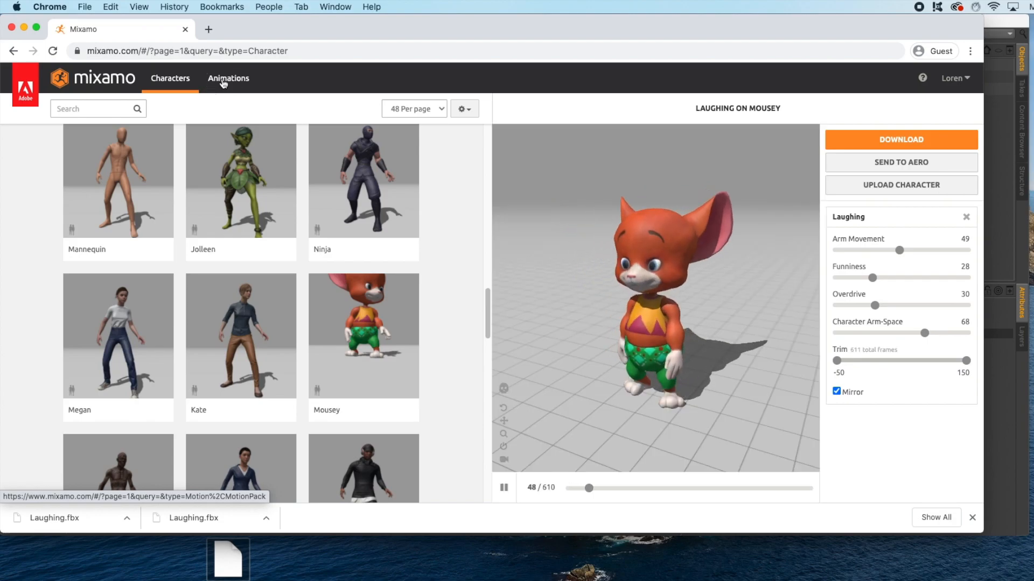
Search the Mixamo animations for "running in a circle" and apply Jog In Circle to Mousey
click(224, 81)
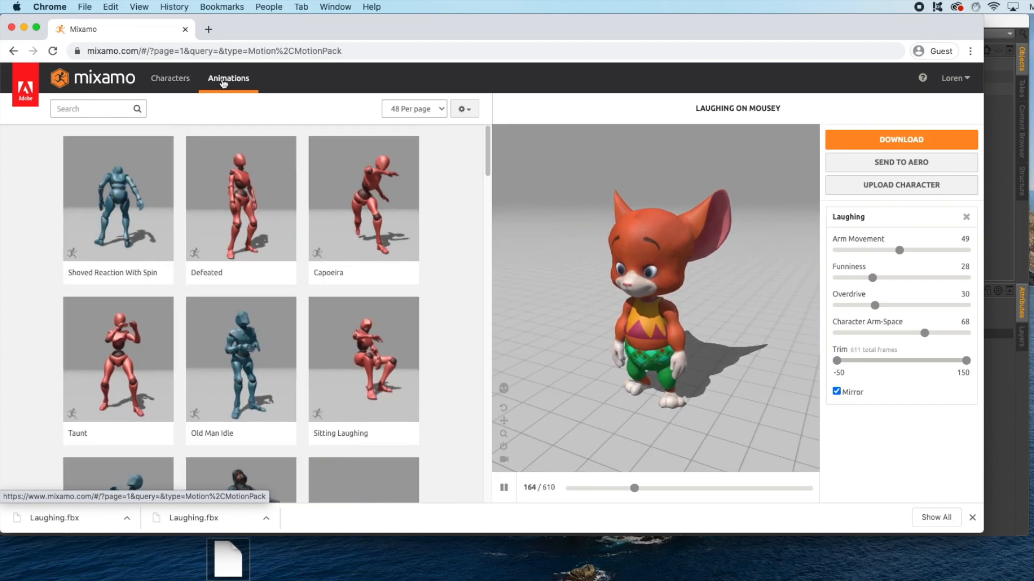
click(84, 109)
text(running in a circle)
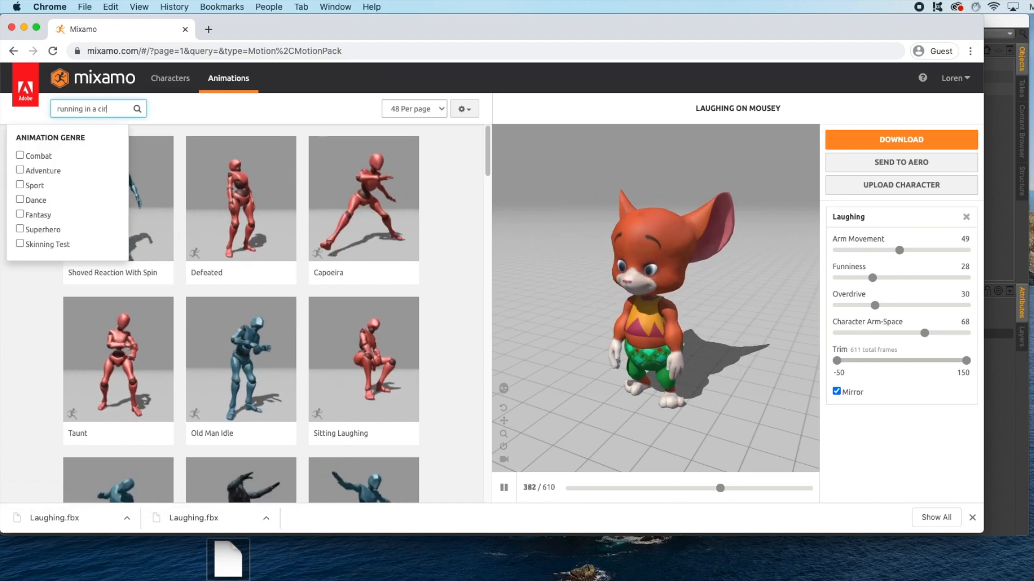
key(Return)
click(237, 237)
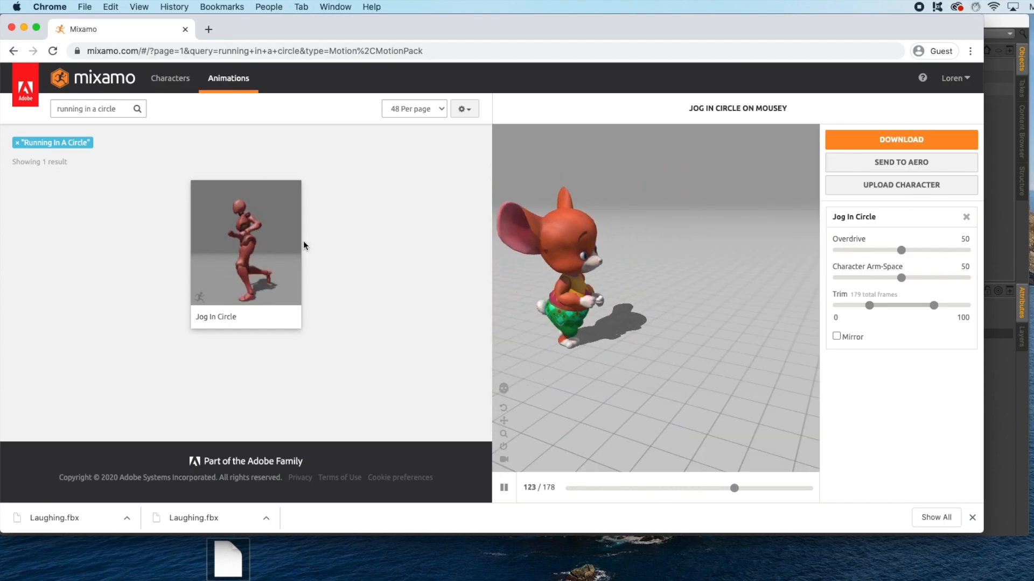
Set Overdrive to 29, Character Arm-Space to 68 and Trim from -50 to 150, and download the result as FBX with skin at 30 fps
drag(899, 252, 872, 251)
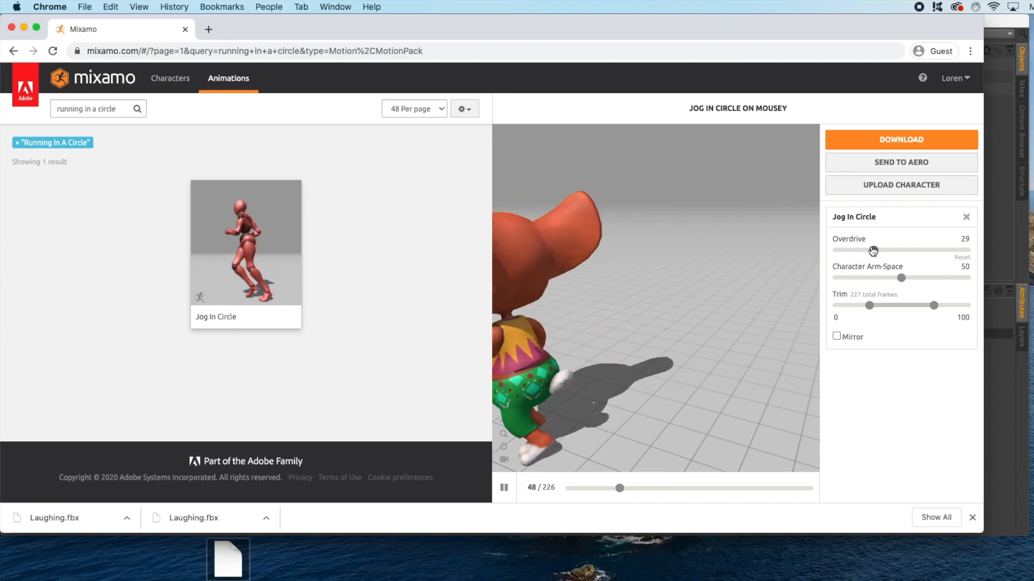
drag(906, 278, 924, 278)
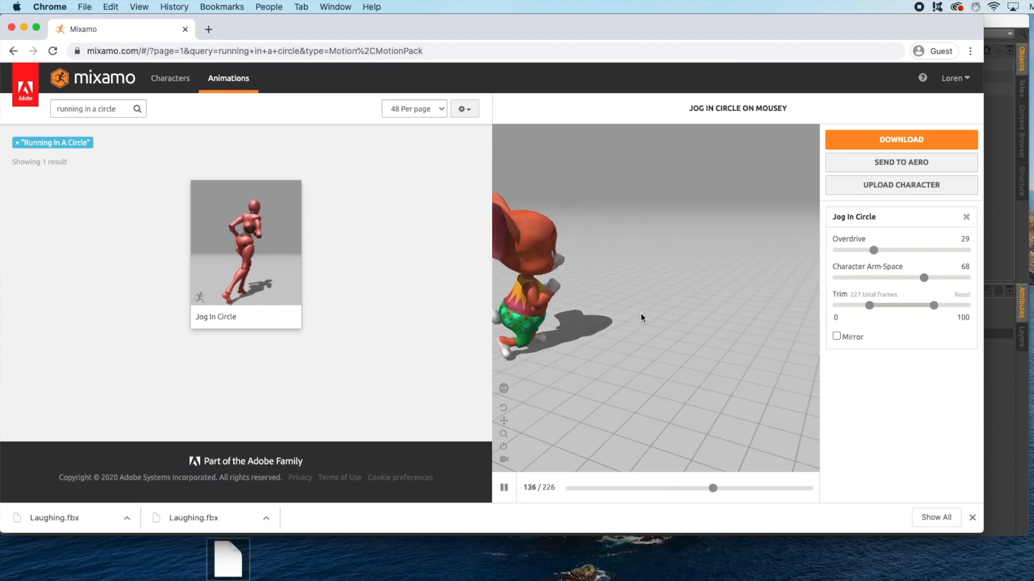
drag(869, 305, 836, 305)
drag(934, 305, 965, 306)
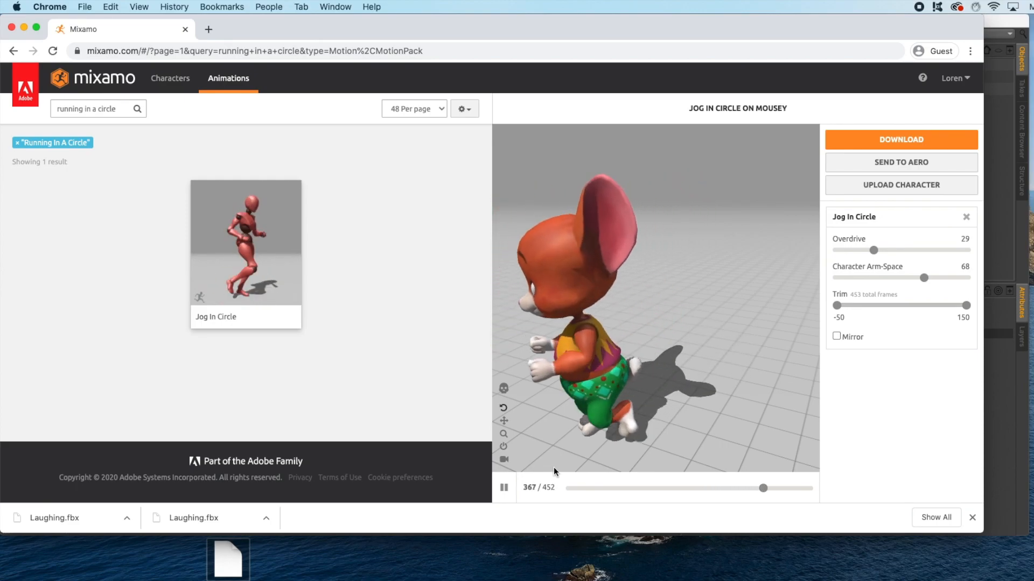
click(889, 140)
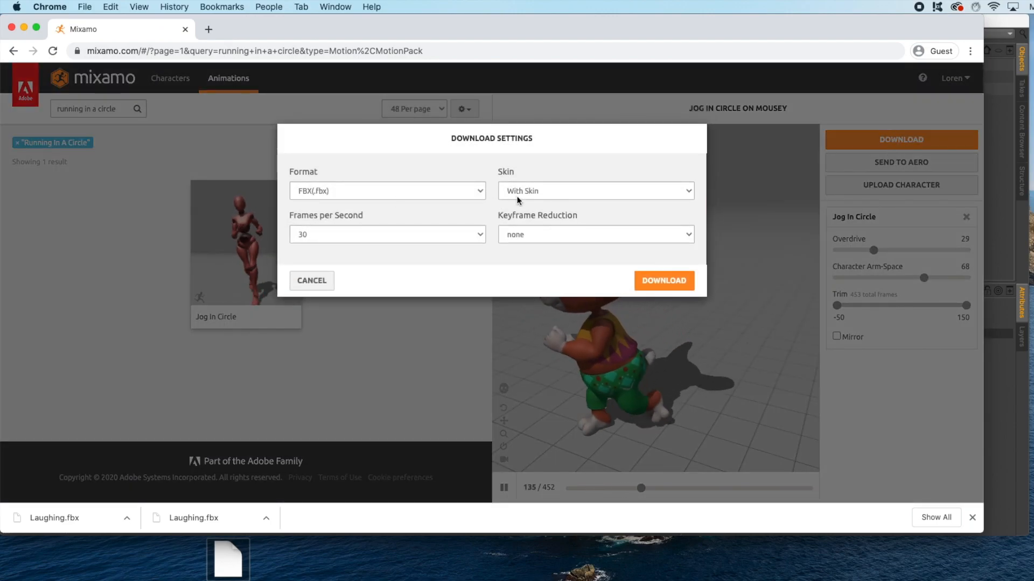
click(661, 283)
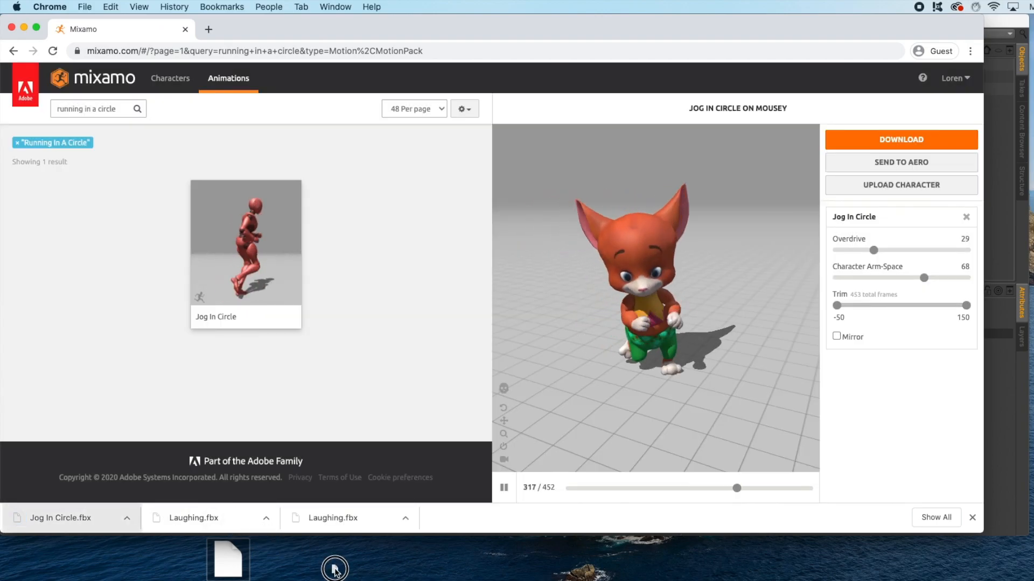
Import Jog In Circle.fbx into Cinema 4D with the given import settings and briefly play its animation
drag(336, 562, 344, 184)
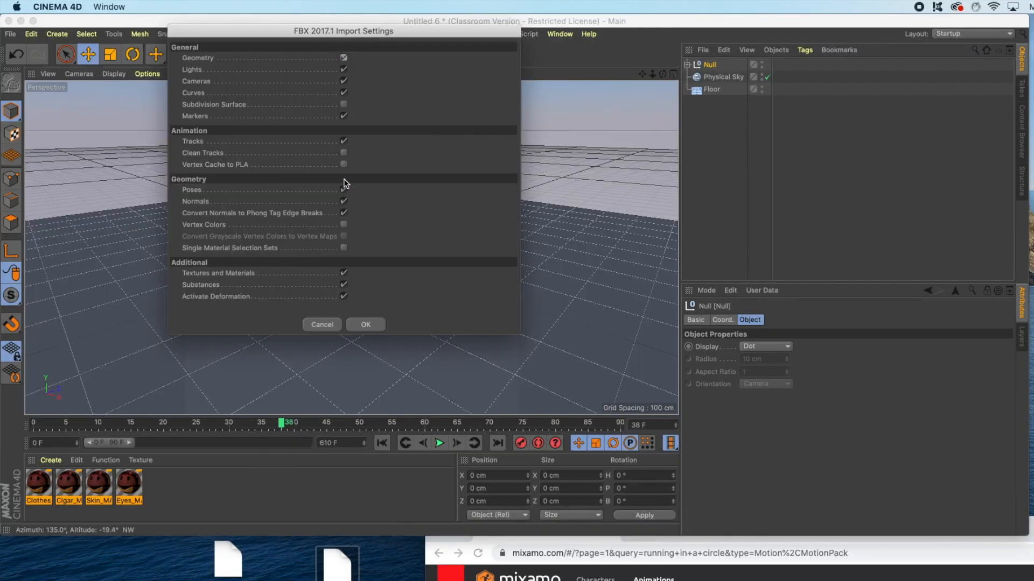
click(365, 325)
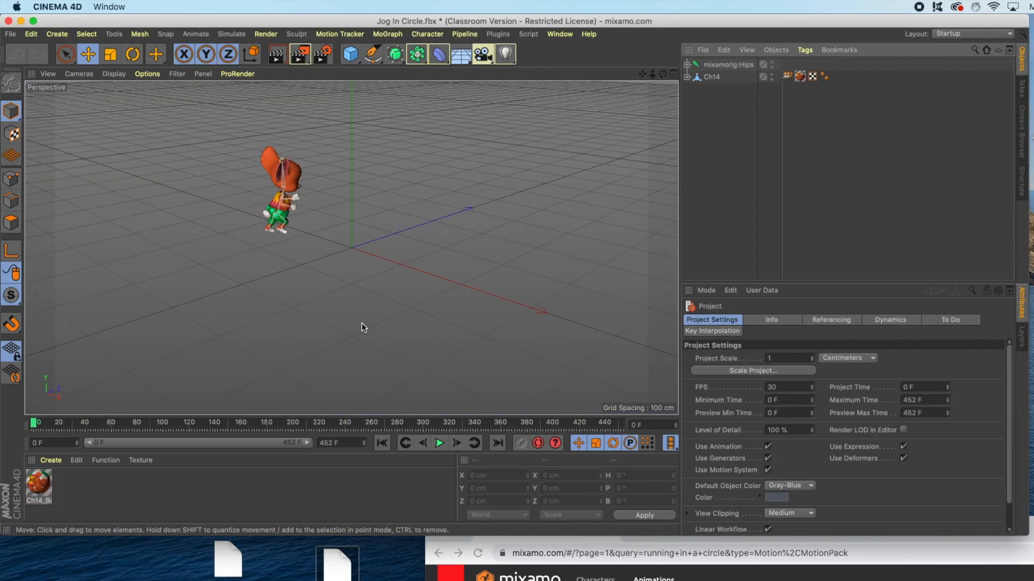
click(439, 443)
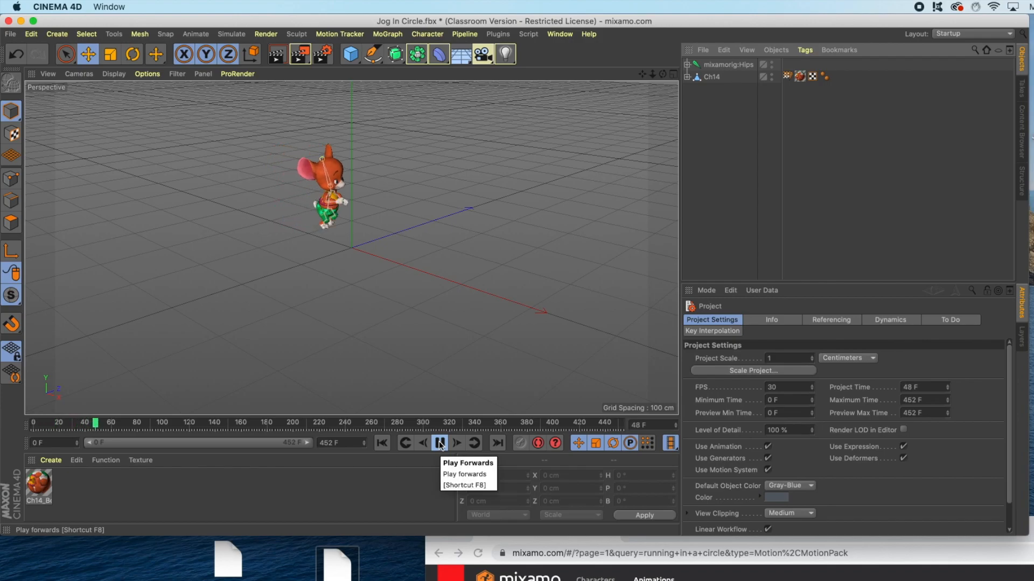
click(713, 97)
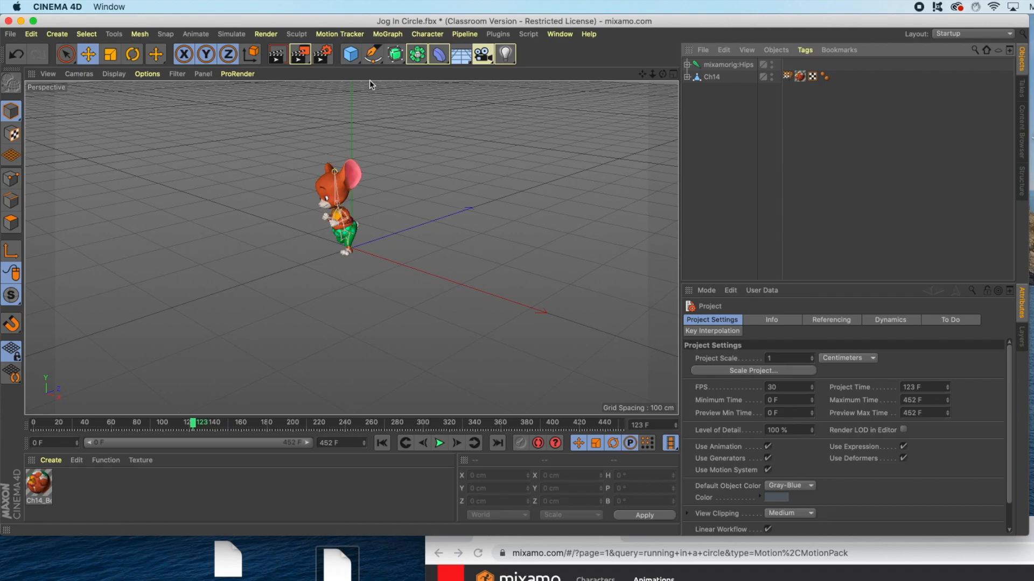
Add a Null object and make mixamorig:Hips and Ch14 its children
drag(353, 61, 388, 68)
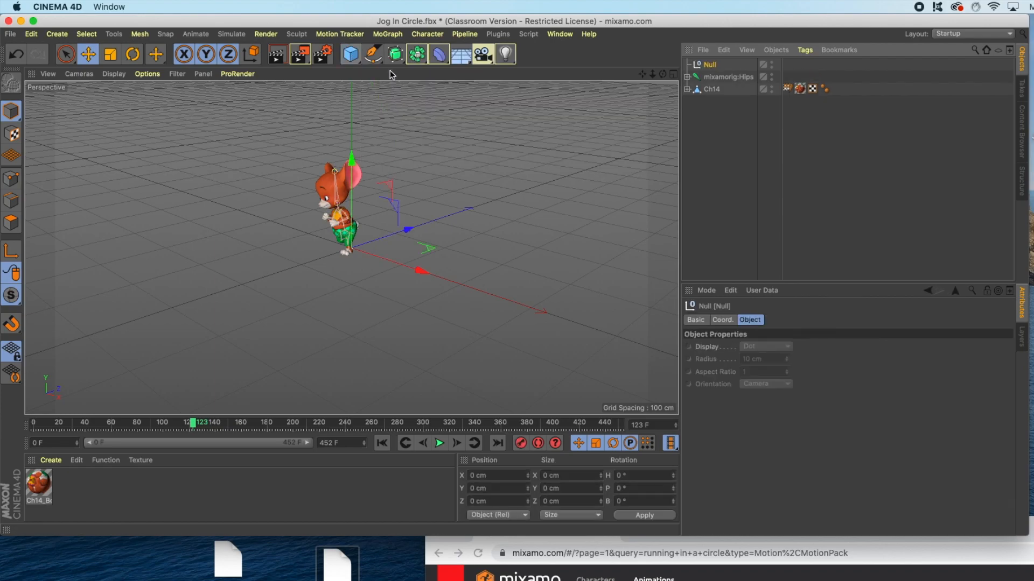
click(716, 78)
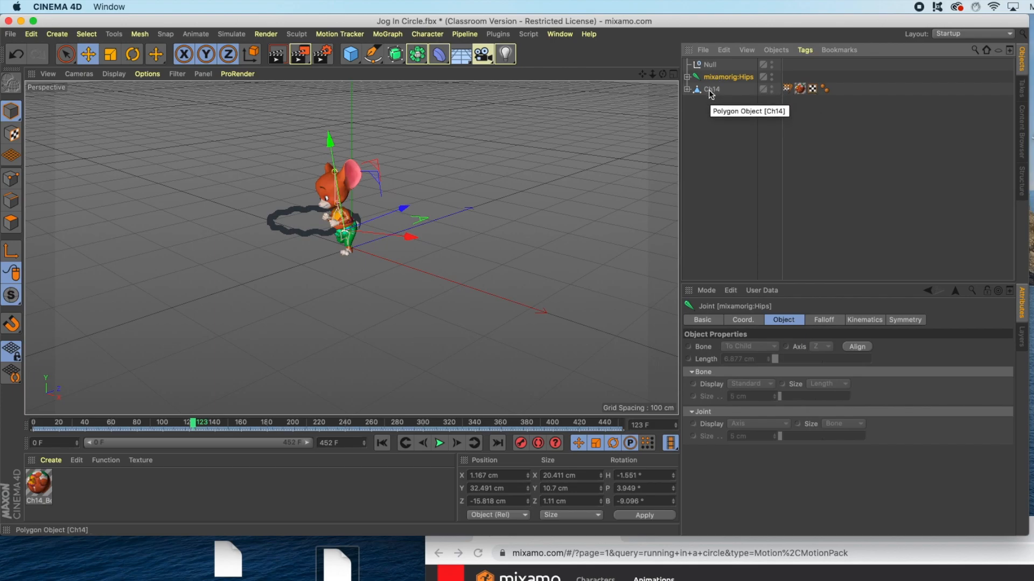
shift+click(712, 91)
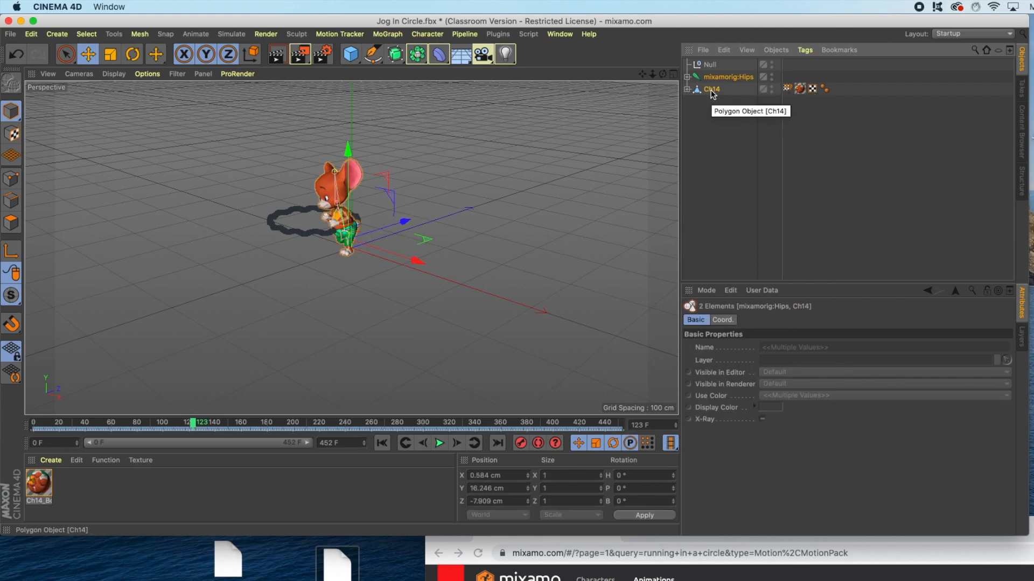
drag(712, 81, 710, 68)
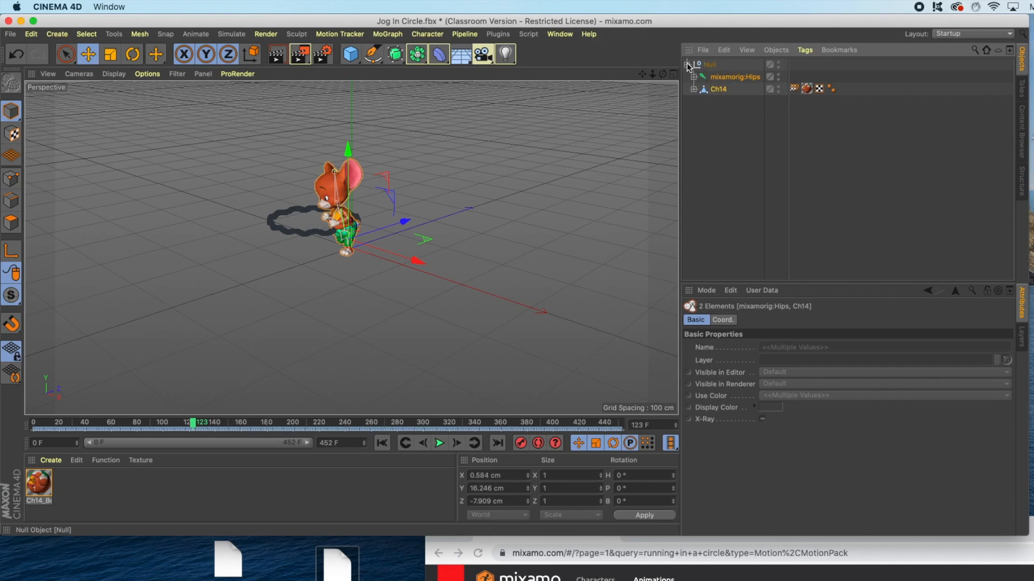
Collapse the Null group holding Mousey, copy it and paste it into the Untitled 6 scene
click(688, 65)
click(711, 65)
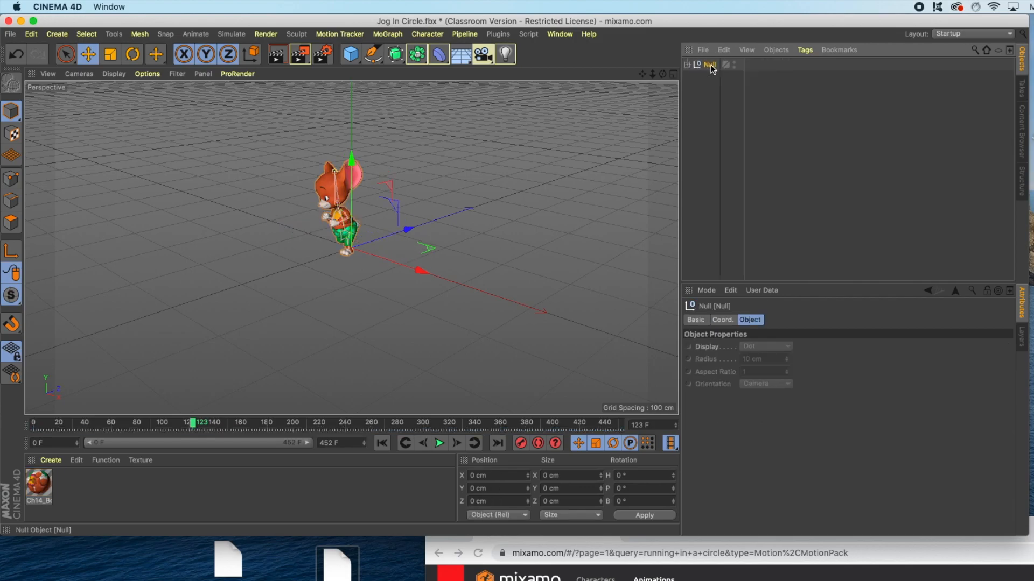
click(31, 33)
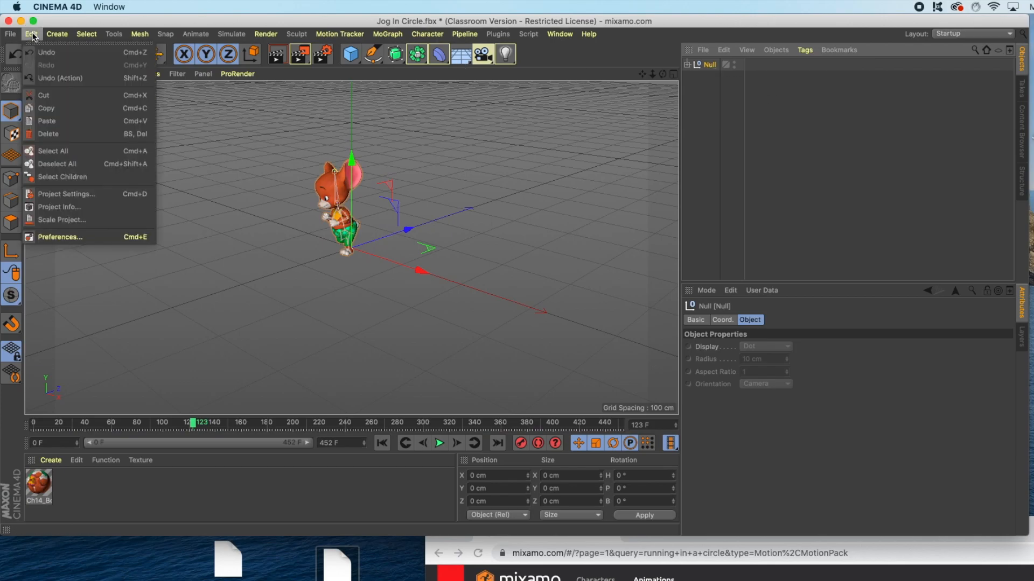
click(52, 111)
click(560, 35)
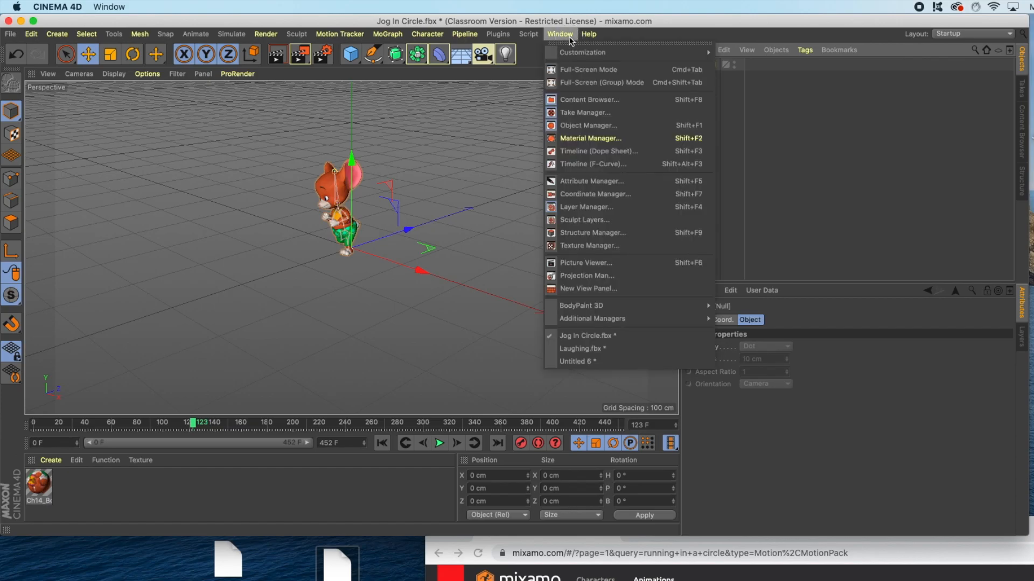
click(568, 361)
click(31, 34)
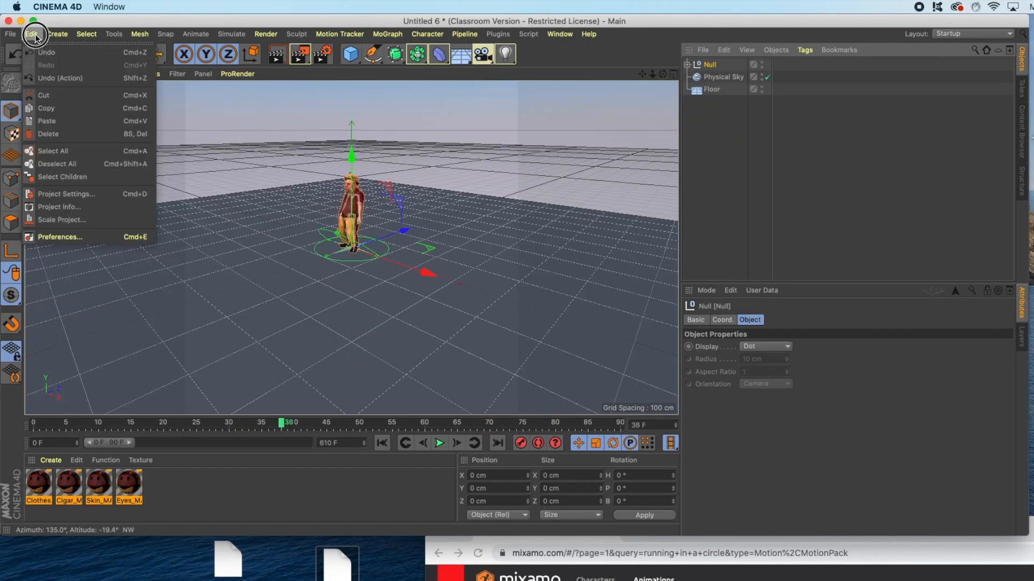
click(53, 124)
Preview both characters' animations in the scene, extending the timeline's preview range to frame 610
click(438, 445)
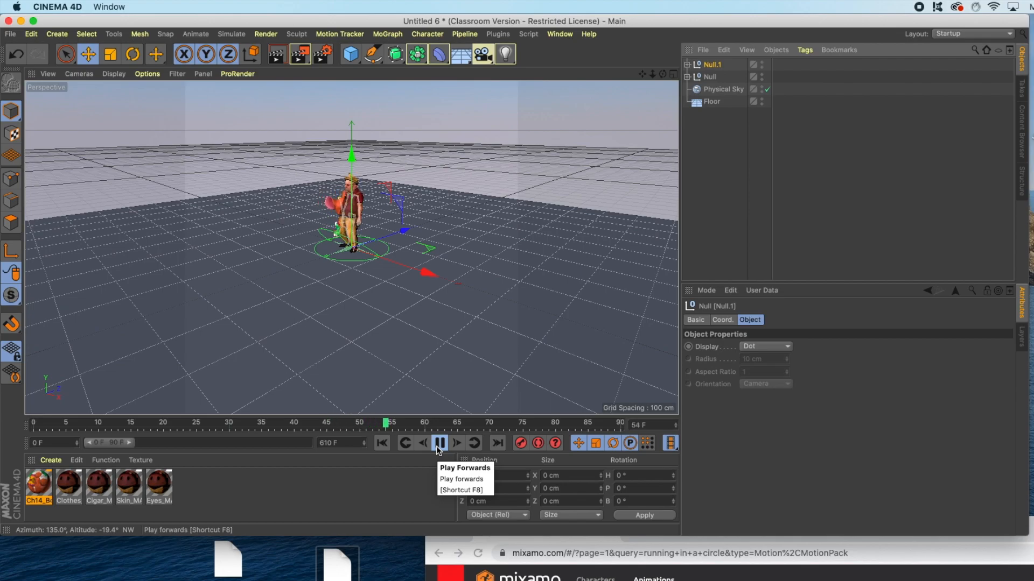
click(438, 448)
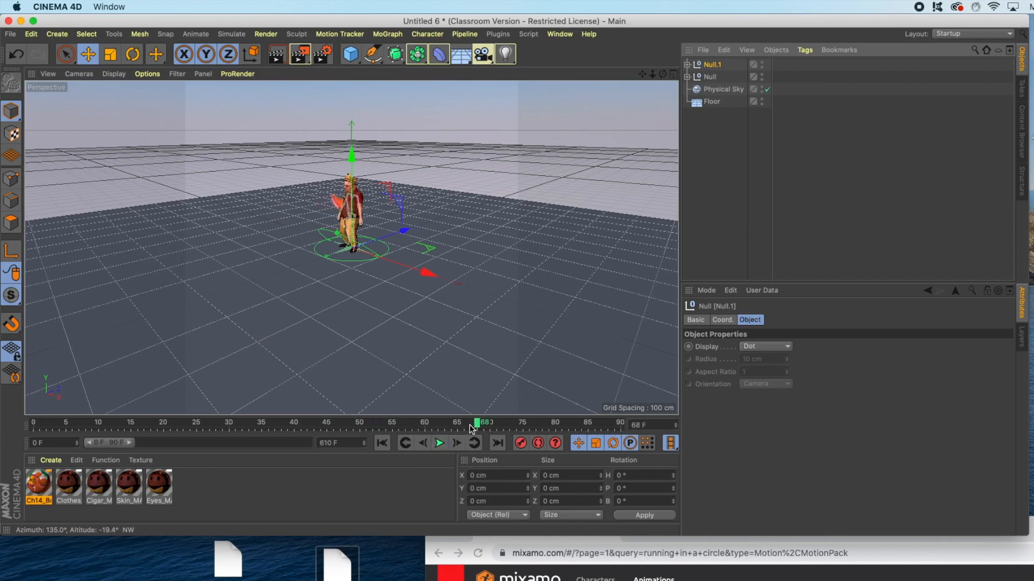
drag(479, 427, 523, 425)
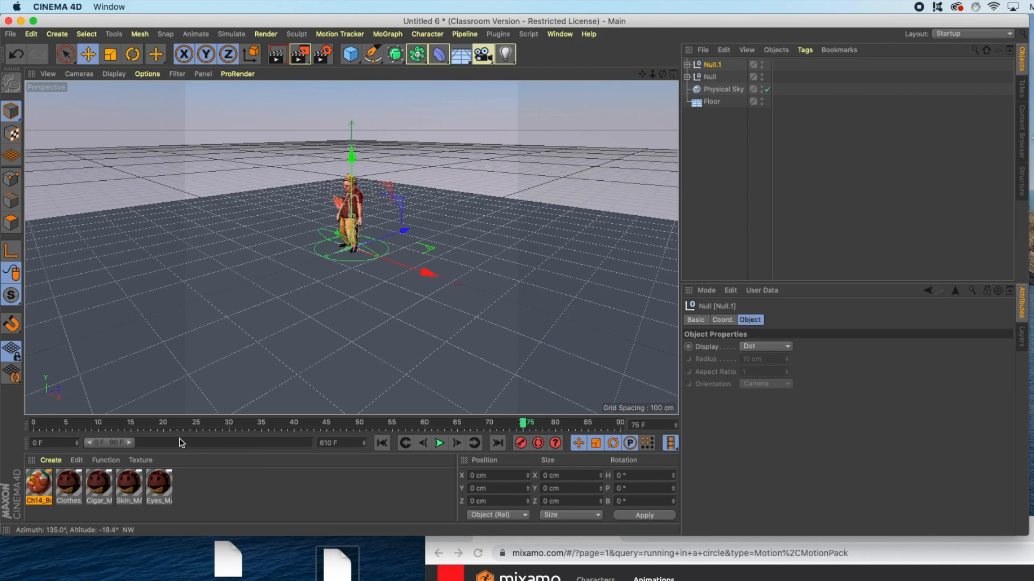
drag(133, 449, 314, 441)
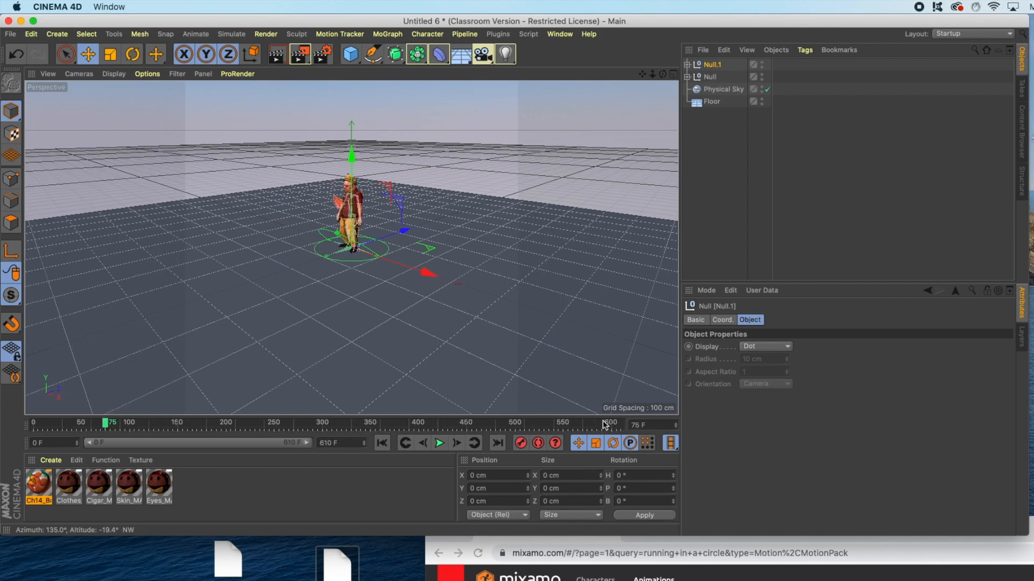
click(440, 443)
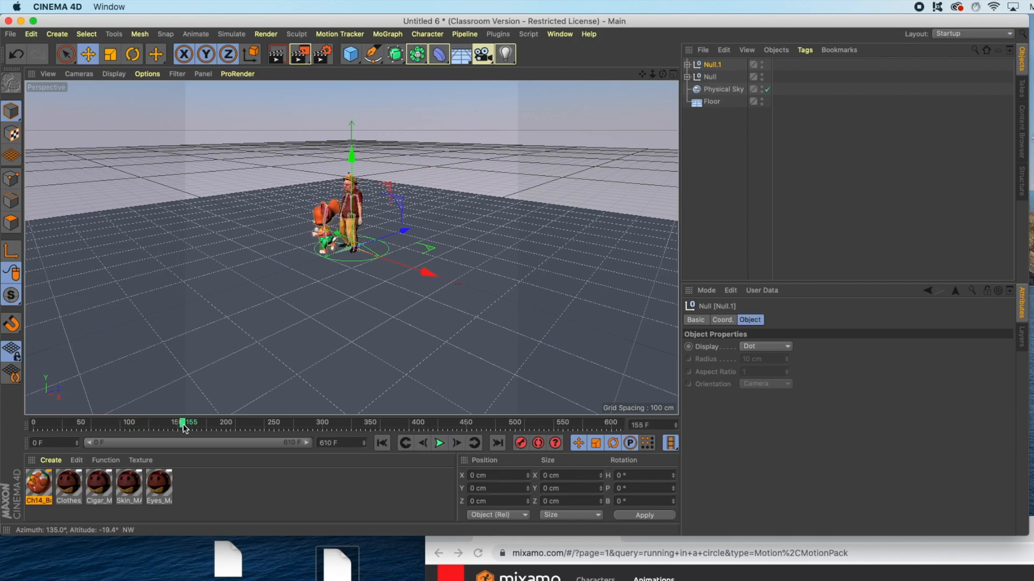
Scrub the timeline to frame 145 and shift the Null.1 group to about X -8 cm and Y -8.3 cm
mouse_move(182, 425)
mouse_down()
mouse_move(279, 425)
mouse_move(78, 429)
mouse_move(337, 419)
mouse_move(148, 422)
mouse_move(172, 423)
mouse_up()
click(710, 77)
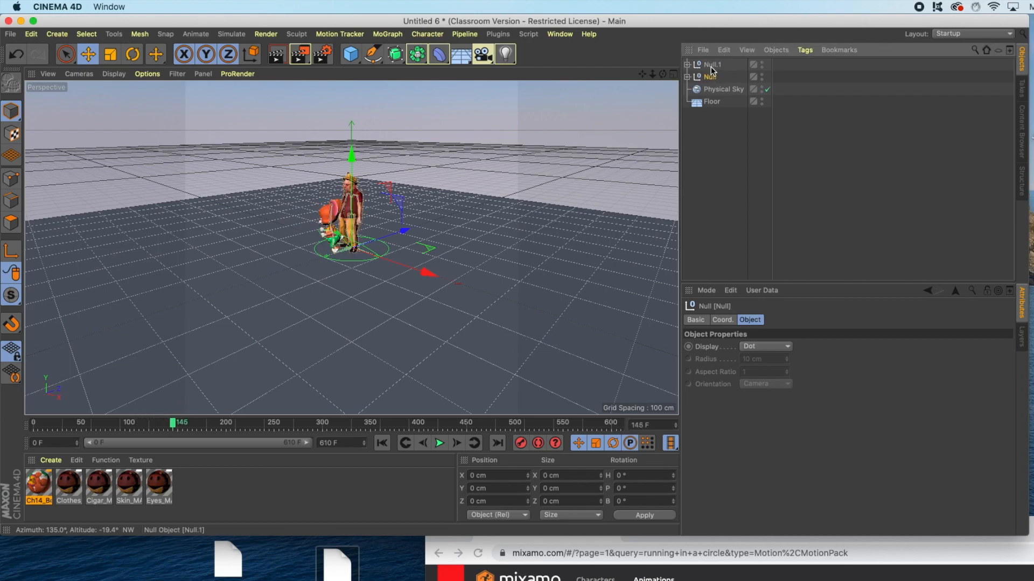
click(709, 65)
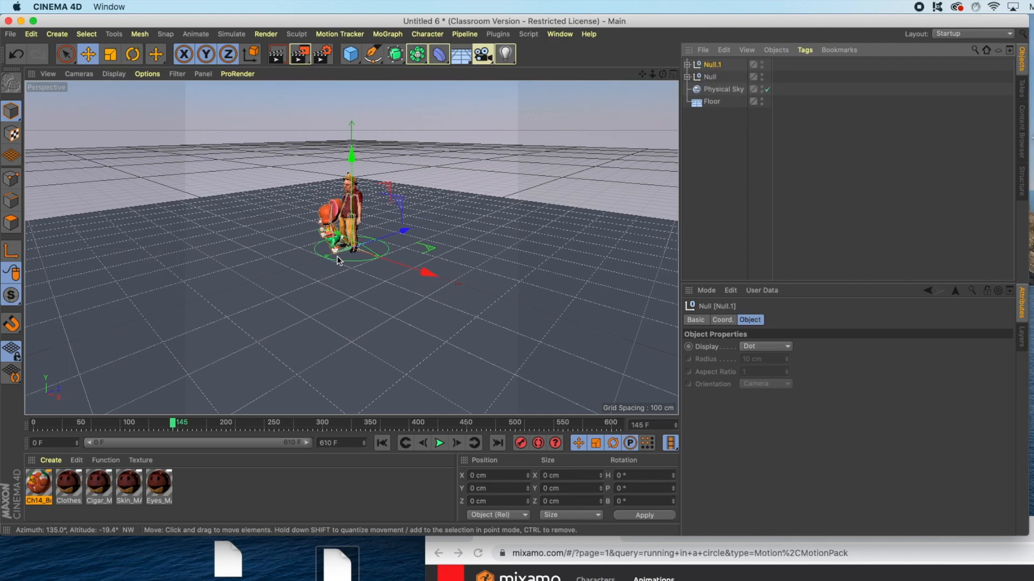
mouse_move(426, 271)
mouse_down()
mouse_move(445, 277)
mouse_move(411, 268)
mouse_move(434, 268)
mouse_move(421, 268)
mouse_up()
drag(350, 157, 351, 160)
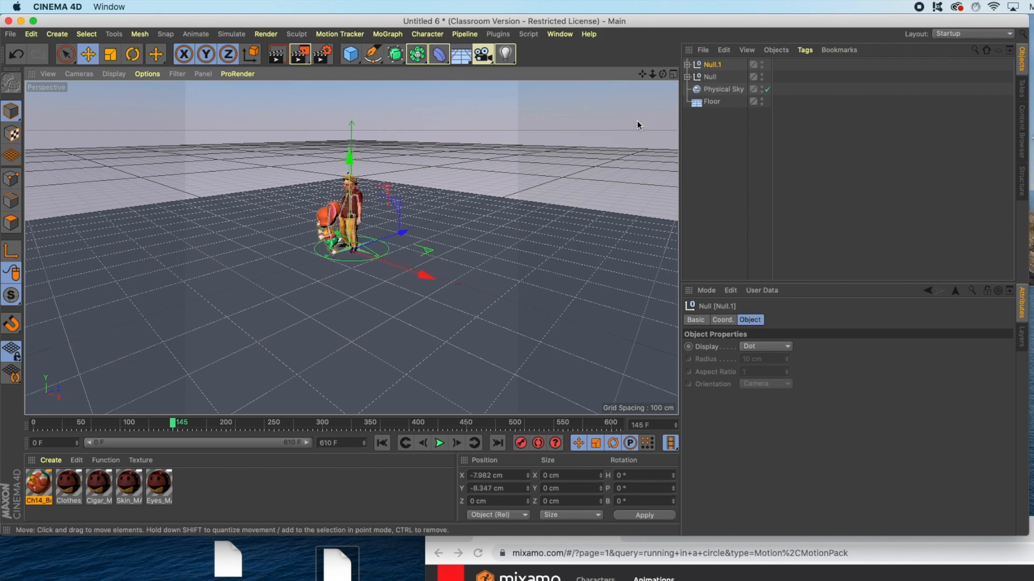
Rename Null.1 as mouse and the other character's Null as guy
double_click(710, 65)
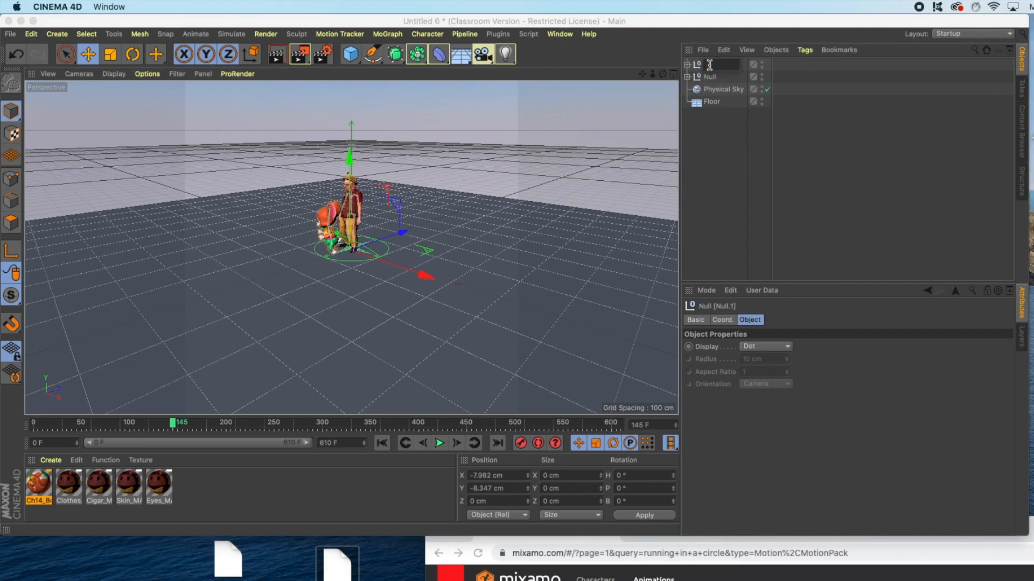
text(mouse)
click(711, 77)
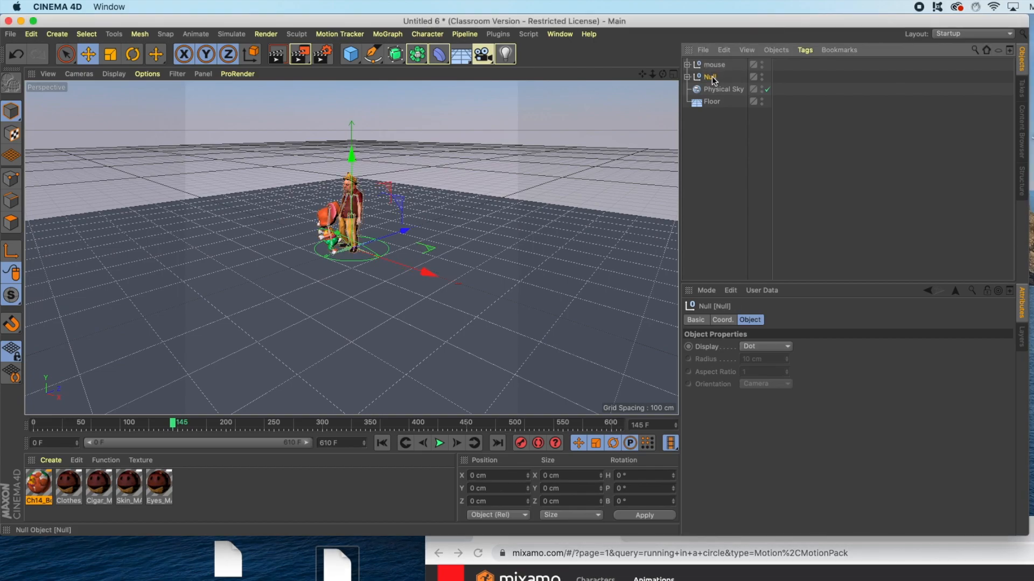
double_click(710, 77)
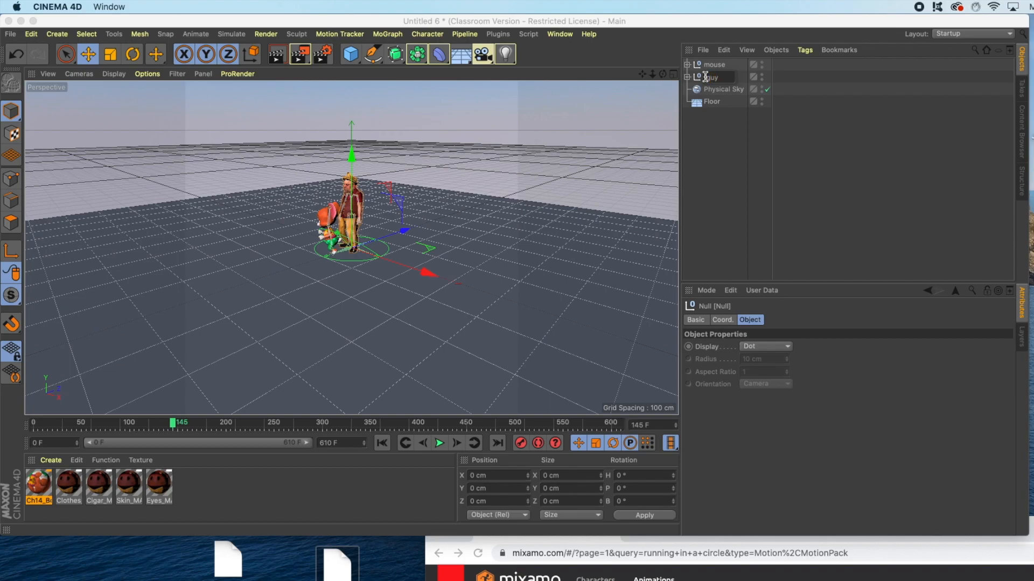
click(716, 66)
click(712, 77)
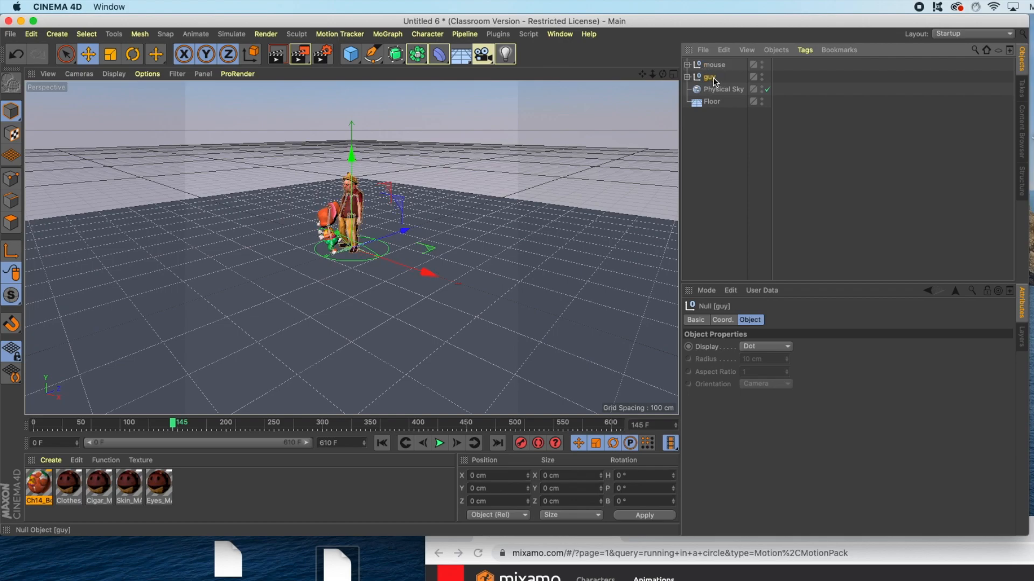
Move the mouse group along X to about 79 cm, playing the animation between adjustments to check its path around the guy
click(713, 66)
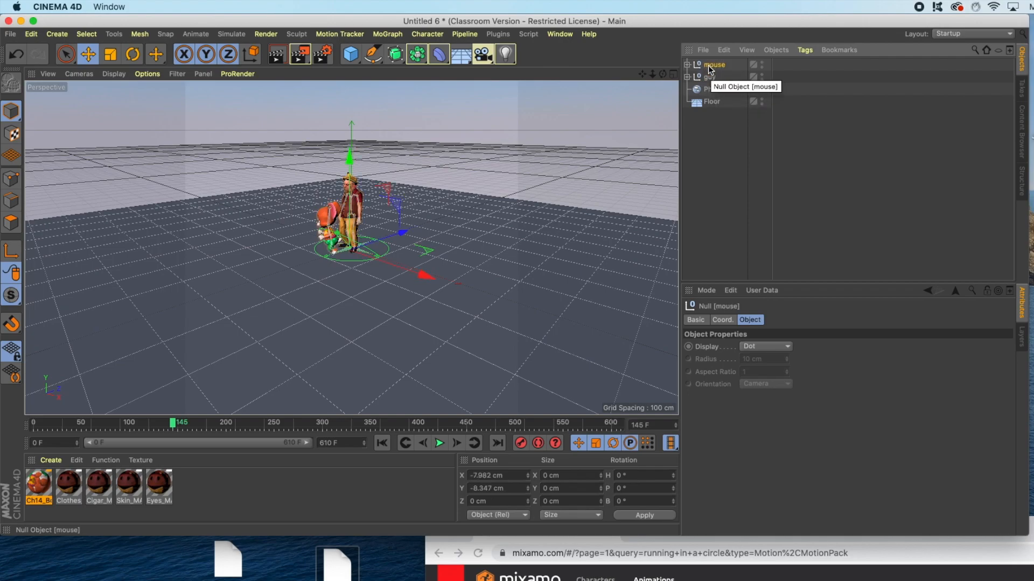
click(687, 64)
key(super+z)
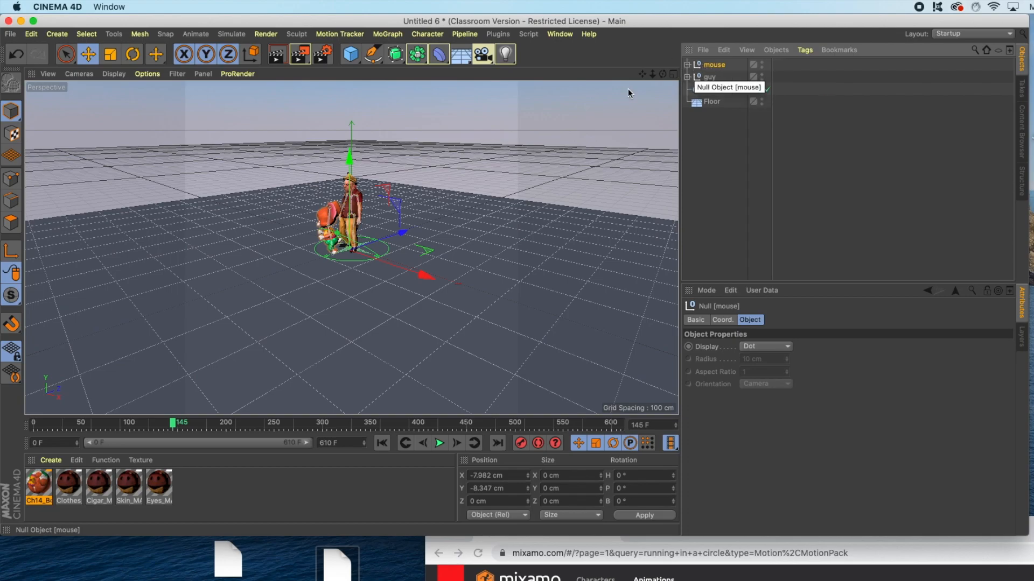
drag(422, 275, 455, 286)
click(439, 443)
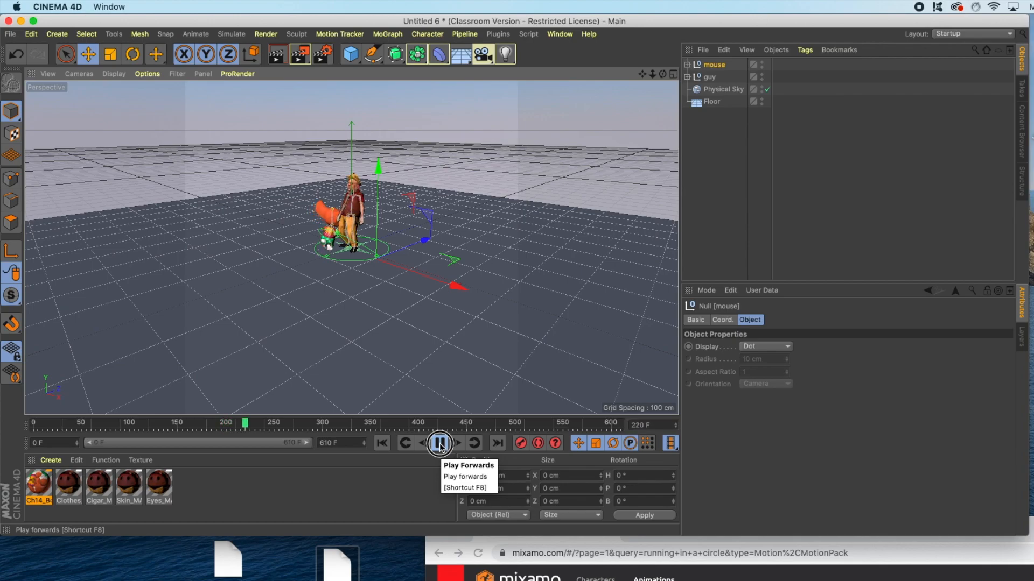
click(440, 444)
drag(458, 289, 448, 283)
click(439, 444)
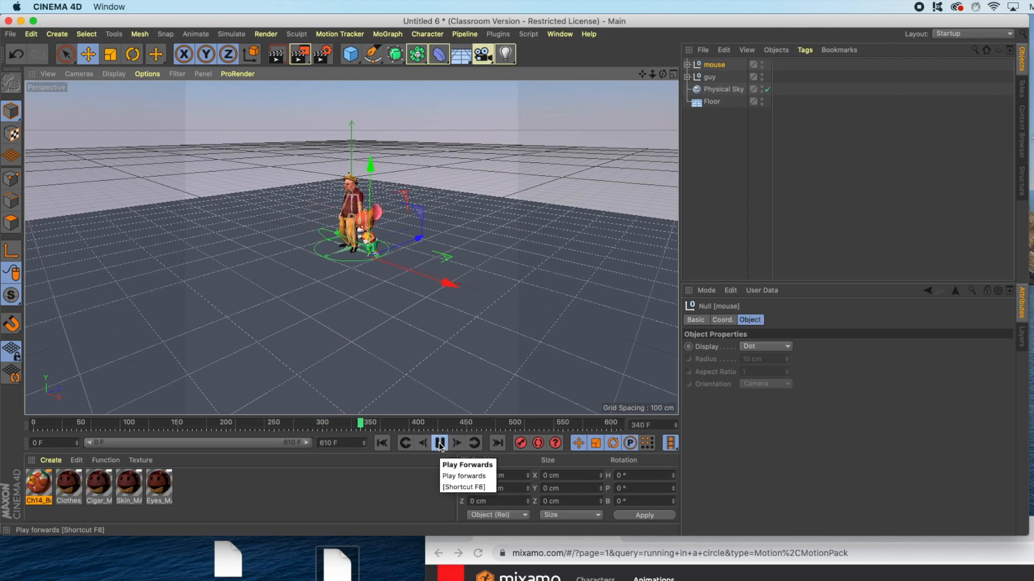
click(439, 444)
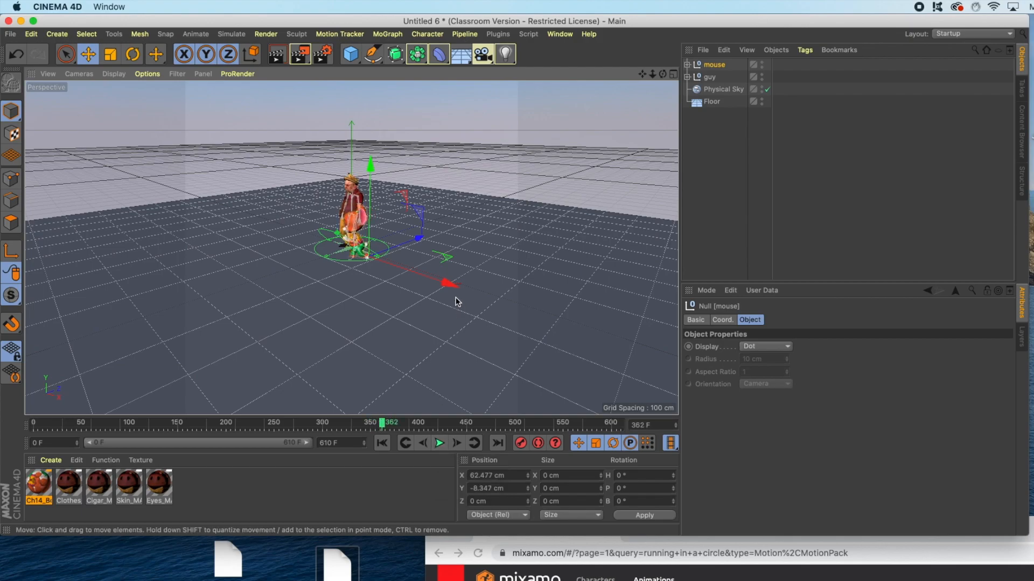
drag(454, 289, 458, 286)
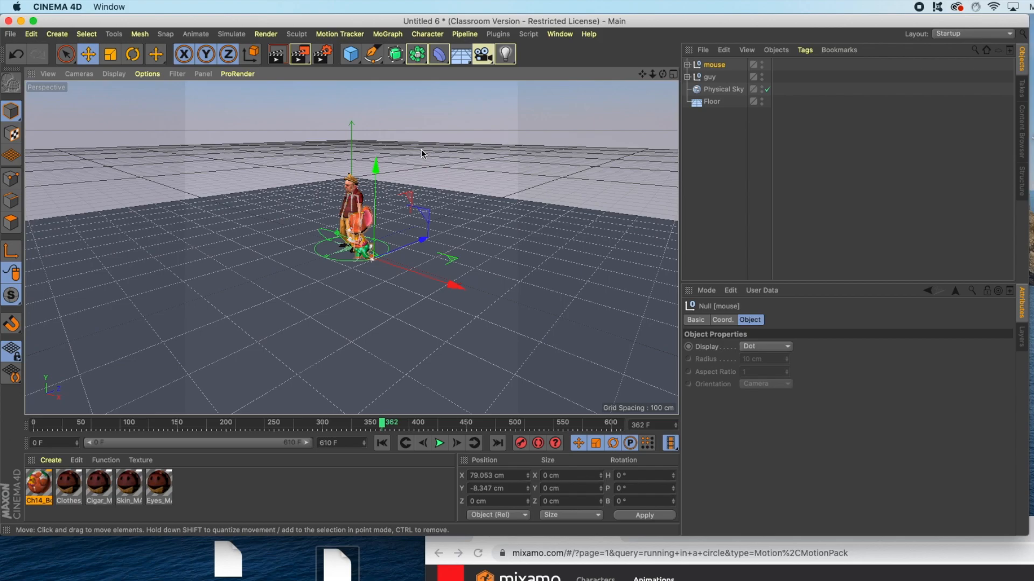
Using the four-view layout, reposition the mouse group at about X 75 cm and Z -16 cm, checking playback, and return to the perspective view
click(672, 73)
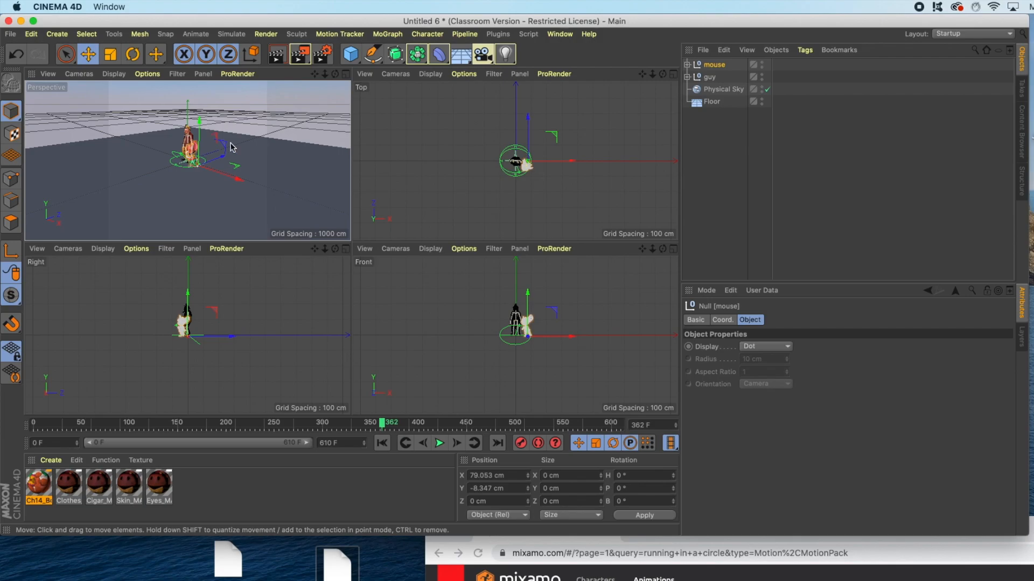
drag(529, 120, 532, 128)
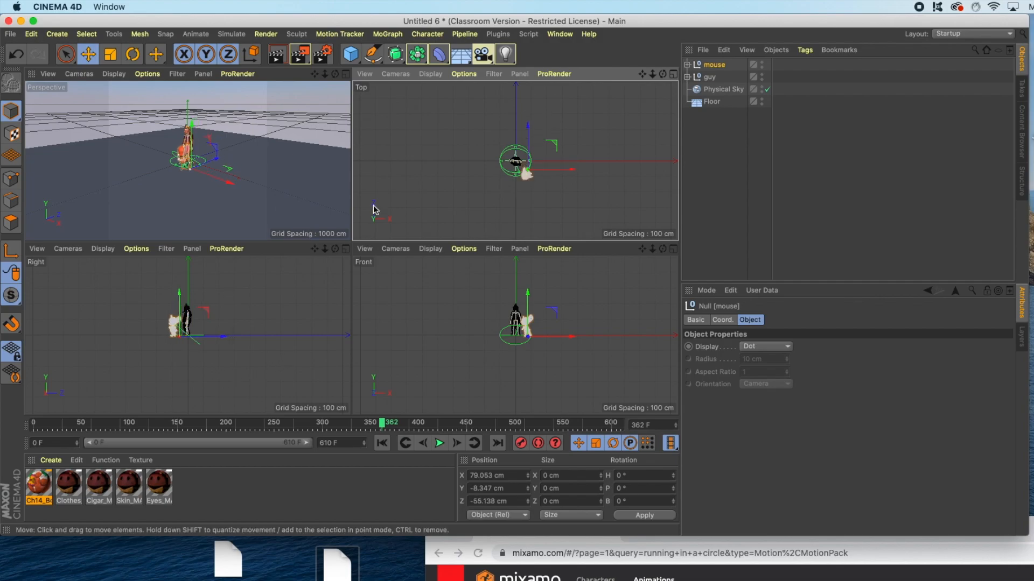
click(439, 443)
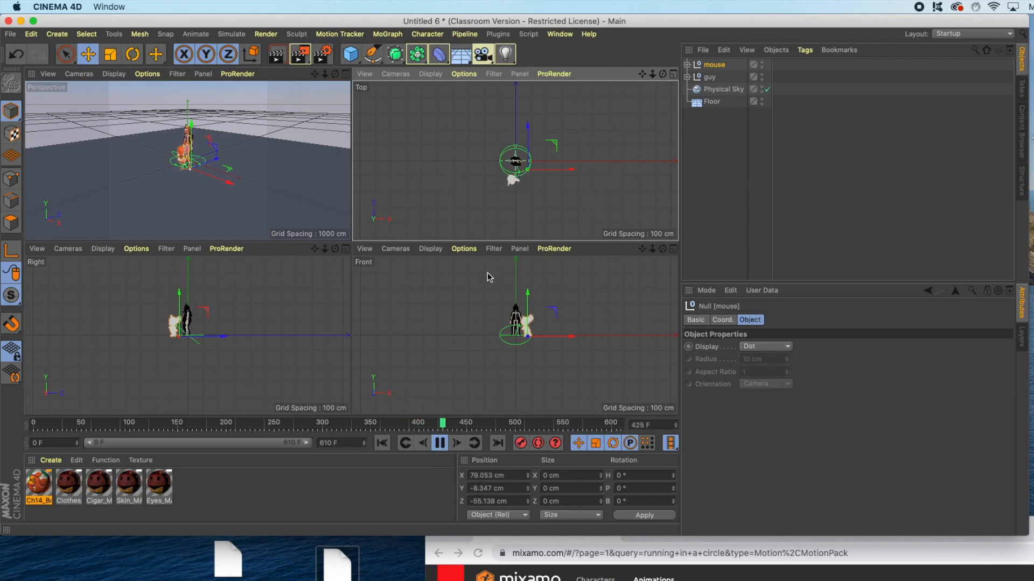
click(31, 422)
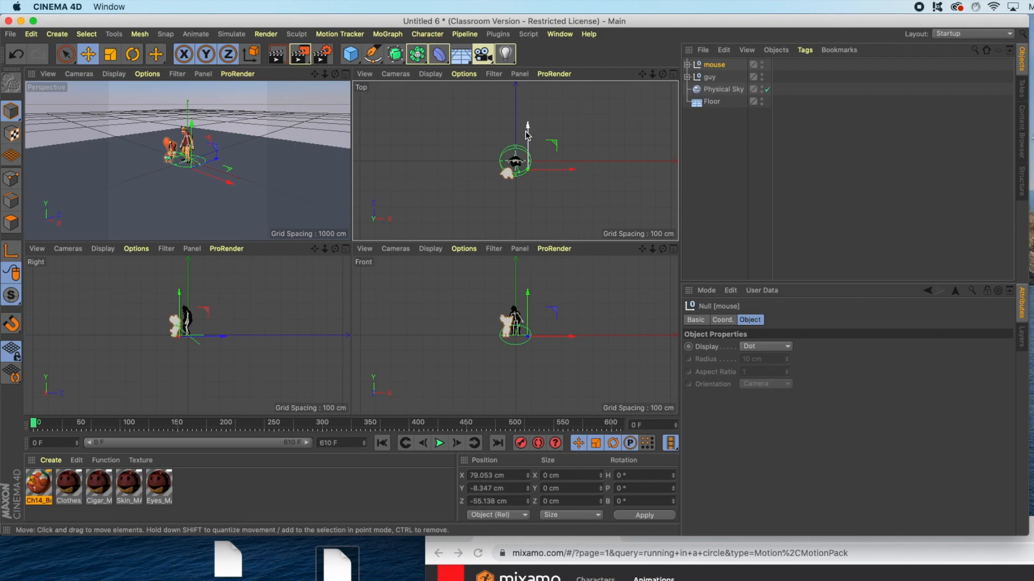
drag(528, 134, 565, 166)
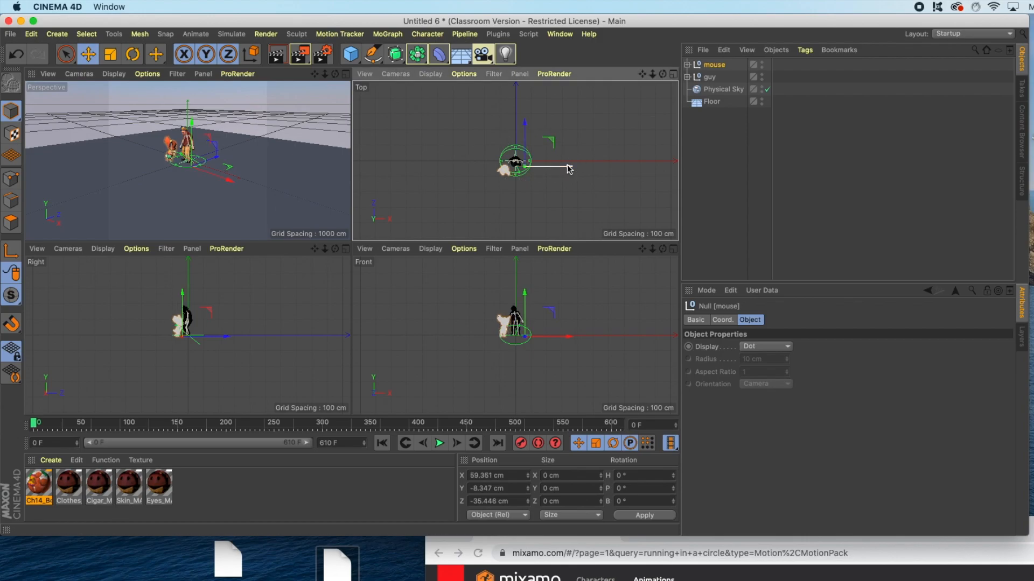
click(439, 445)
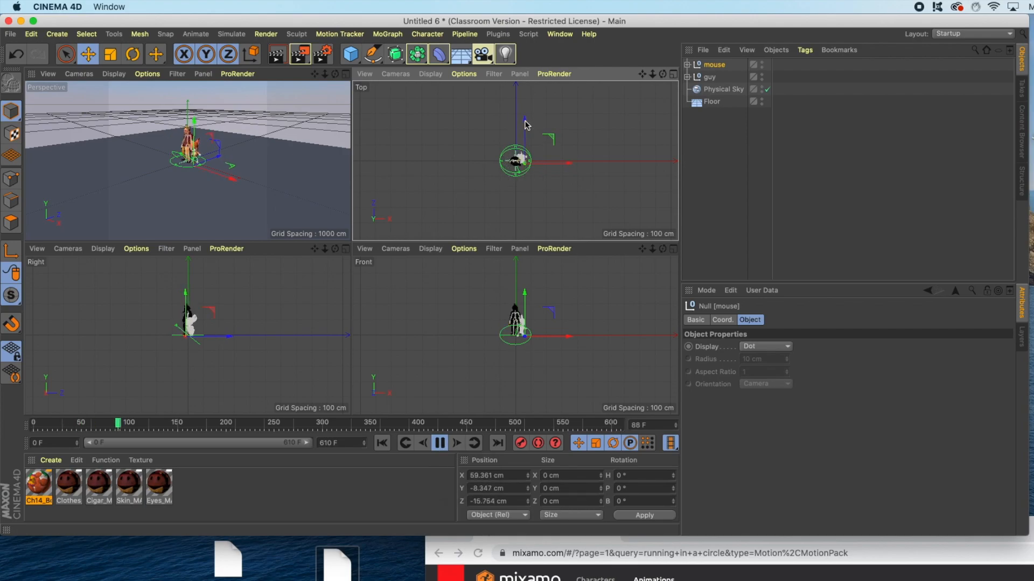
key(F8)
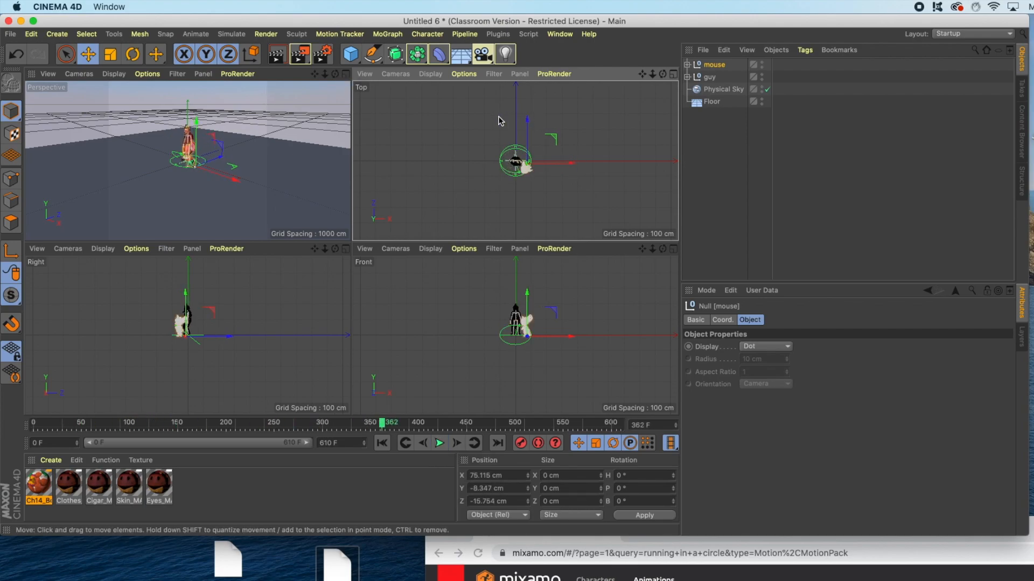
click(346, 74)
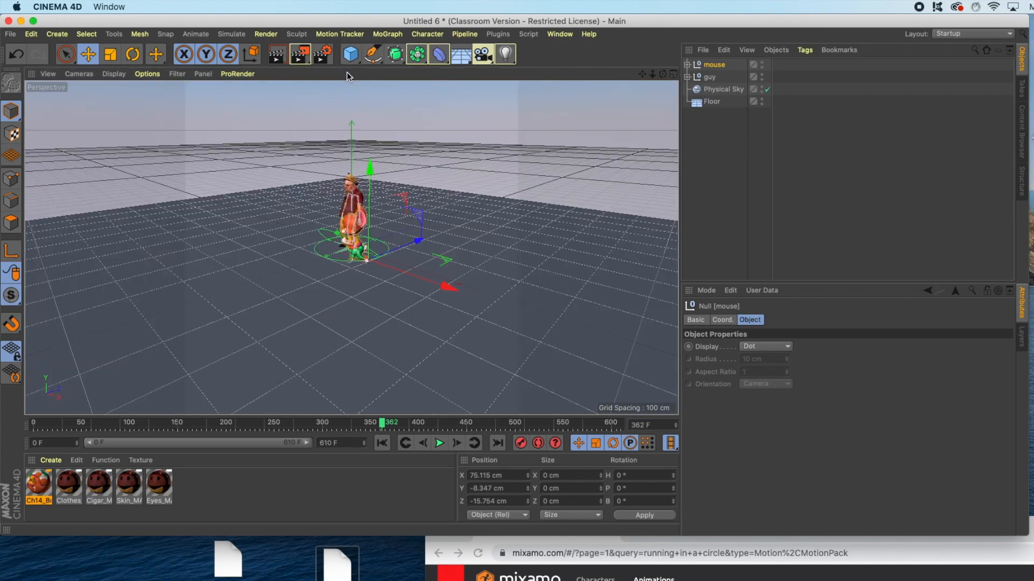
Switch to Mixamo in Chrome, clear the animation search, choose the Remy character and apply the Defeated animation
click(700, 532)
drag(699, 533, 696, 40)
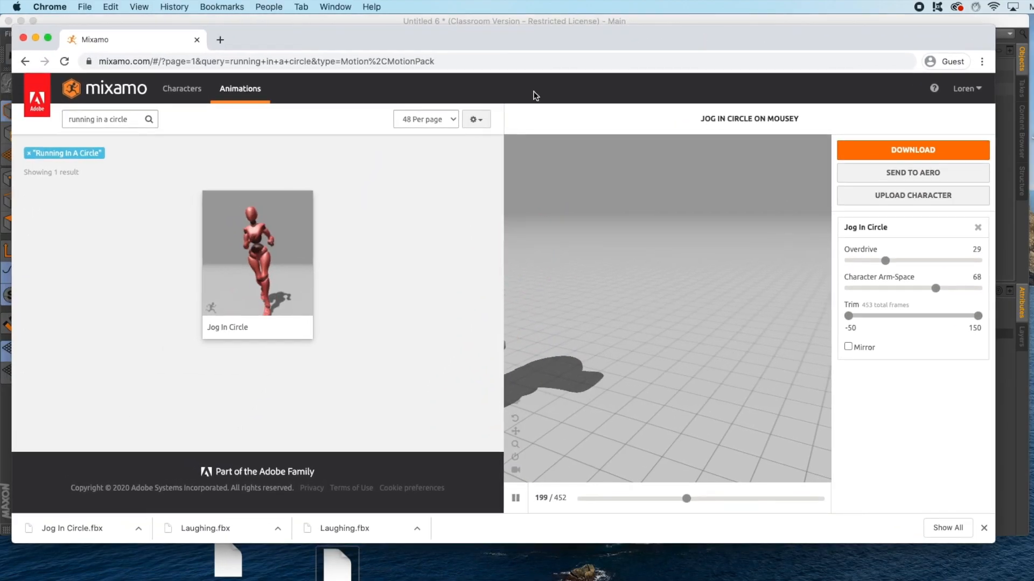
triple_click(133, 118)
key(BackSpace)
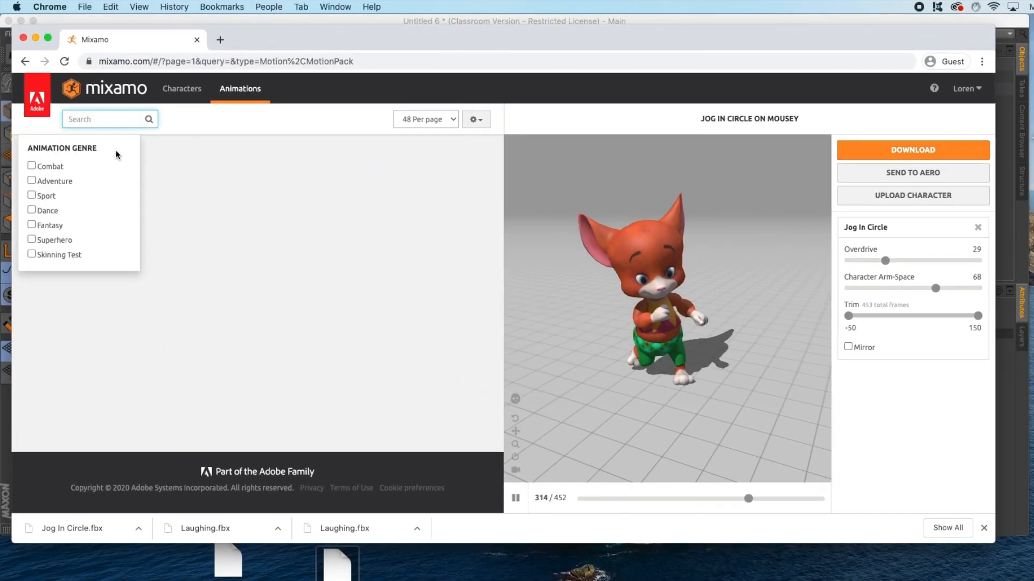
click(169, 99)
click(371, 195)
click(694, 257)
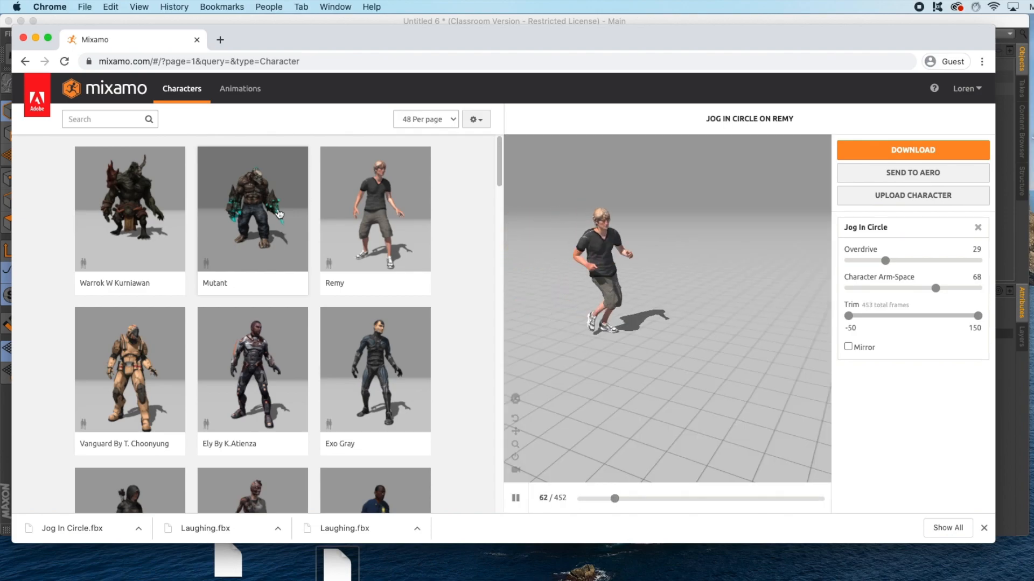
click(240, 88)
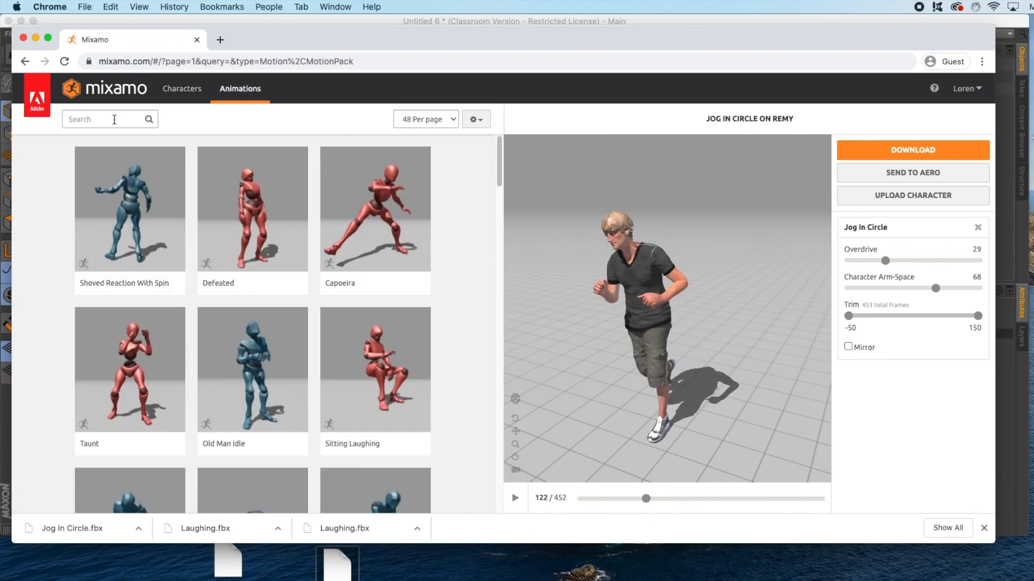
click(253, 210)
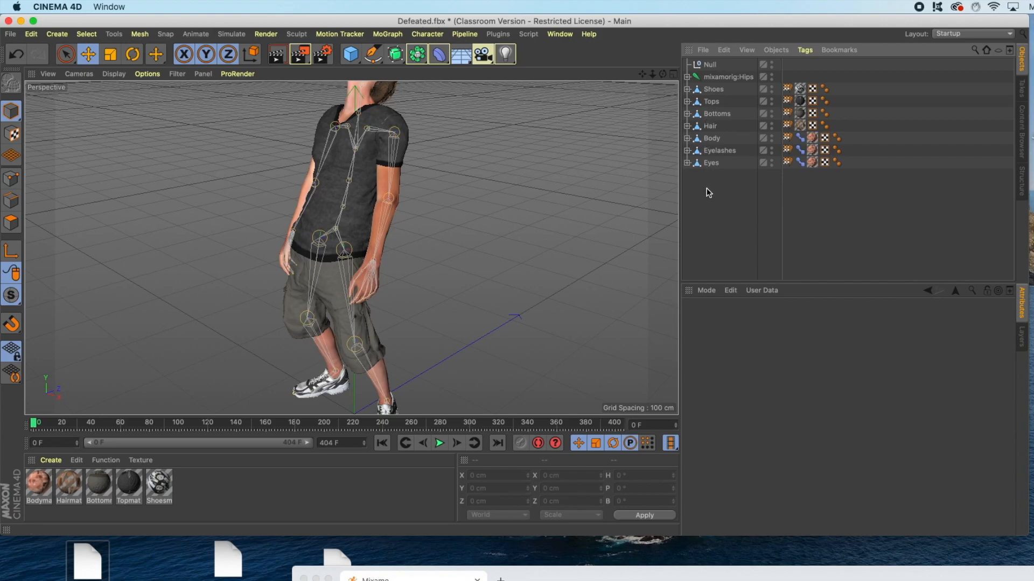
Group the Defeated.fbx character under its Null, place it in the Untitled 6 scene at about Z 228 cm and name it young guy
drag(708, 195, 709, 68)
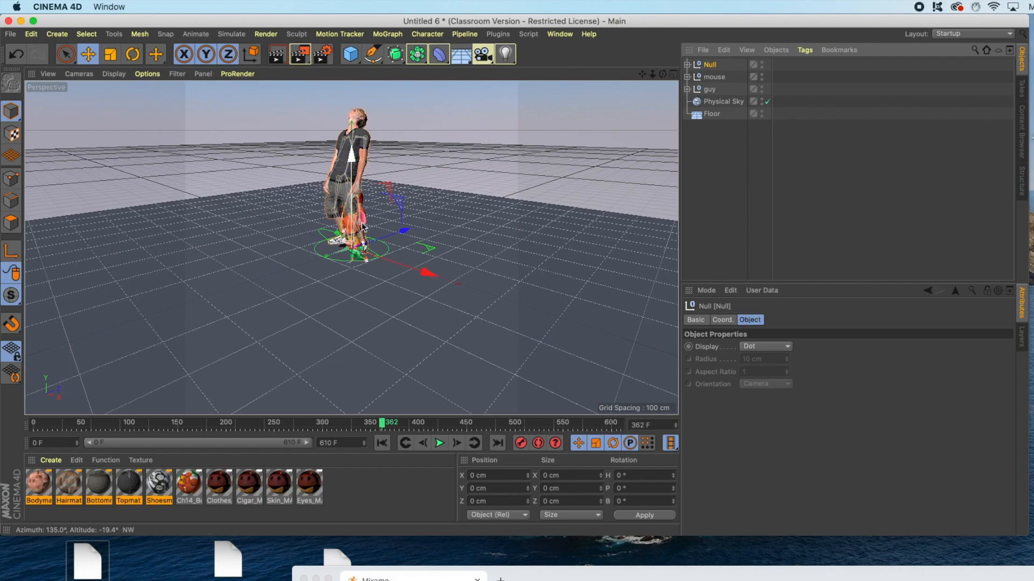
drag(400, 229, 442, 216)
double_click(706, 64)
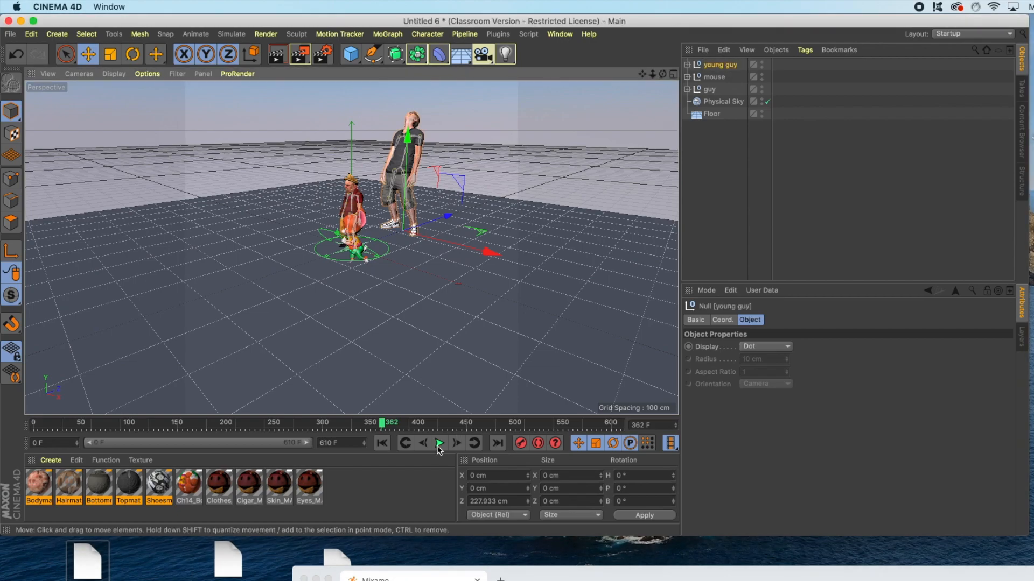
Play the scene from the first frame to preview the three characters' animations together
click(723, 101)
click(382, 443)
click(439, 443)
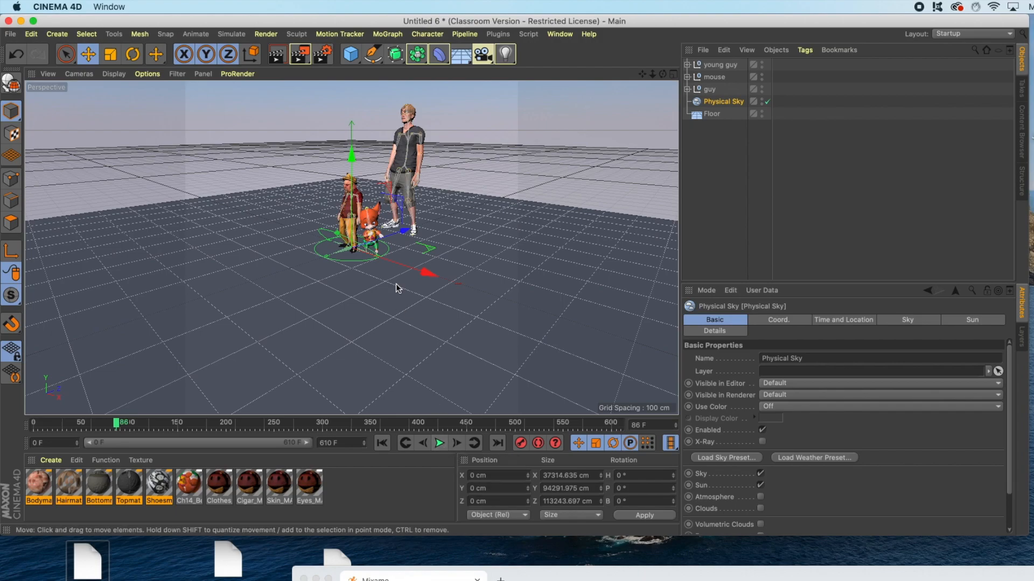
click(439, 444)
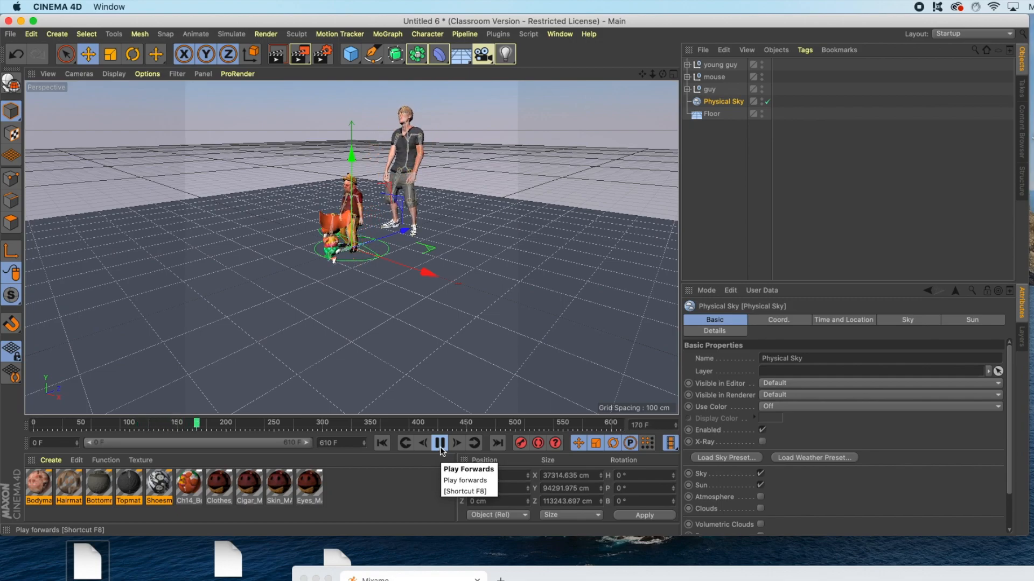
click(440, 445)
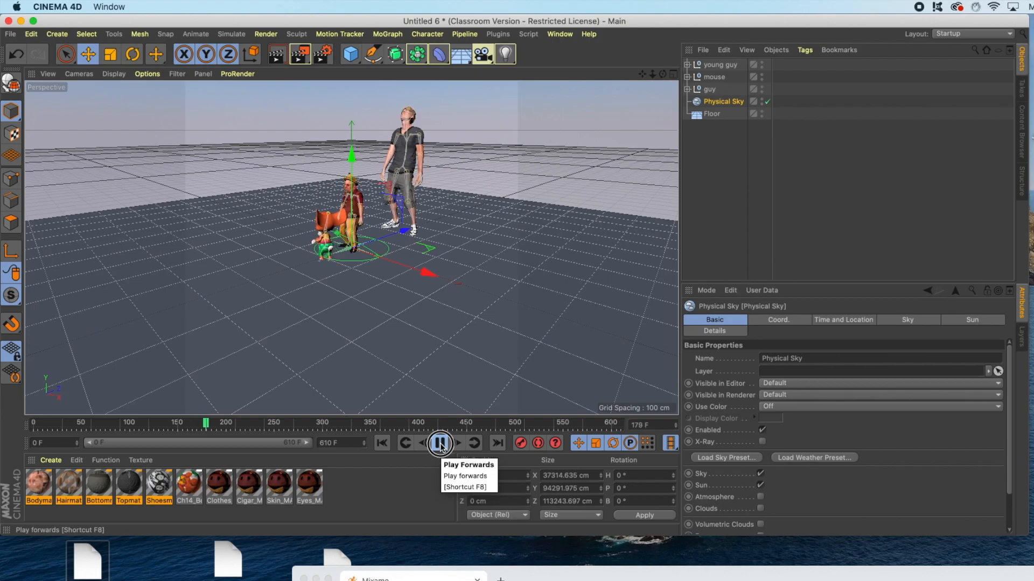
Add a Camera, look through it in the viewport and return the timeline to frame 0
click(482, 55)
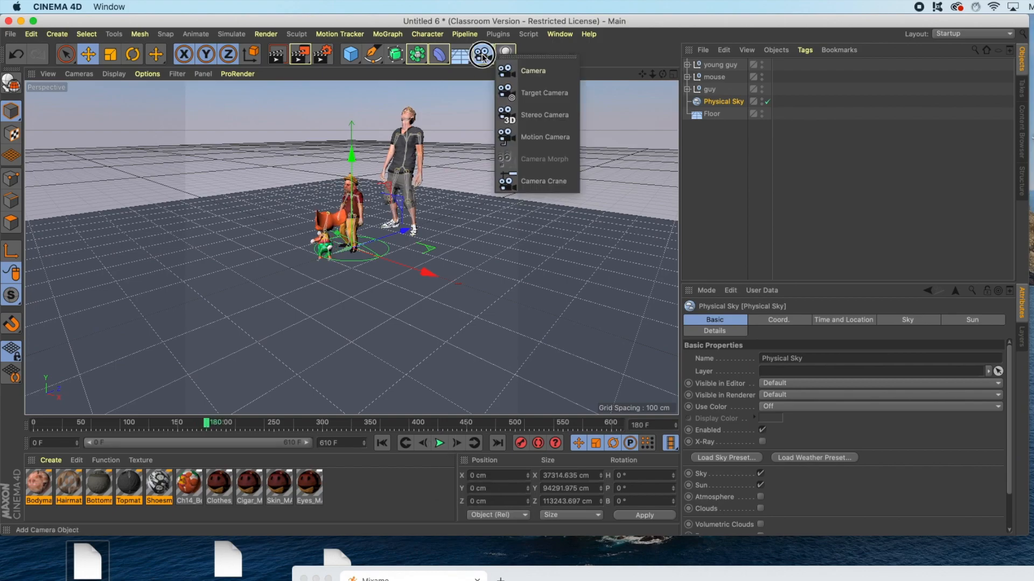
click(532, 71)
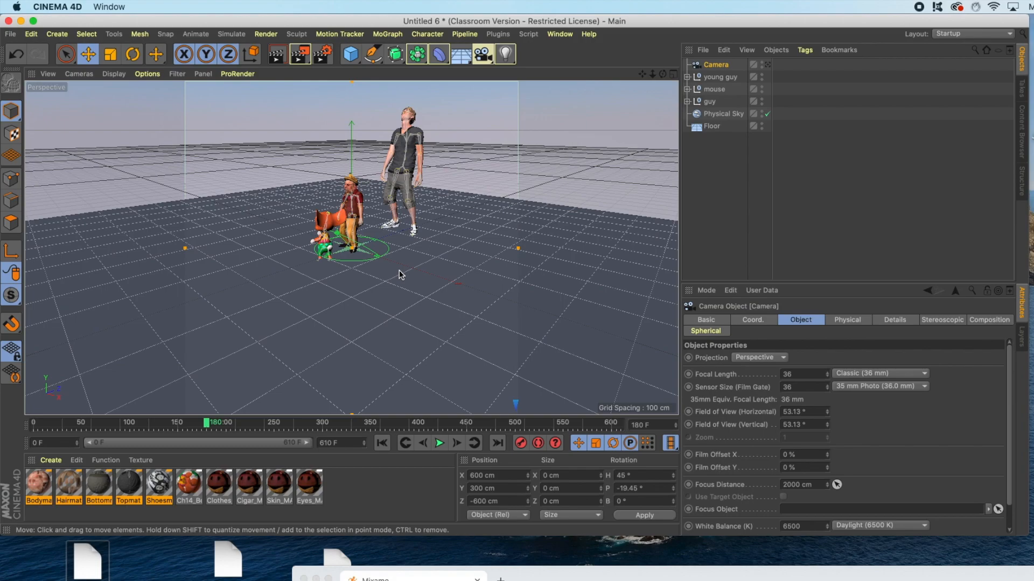
click(768, 64)
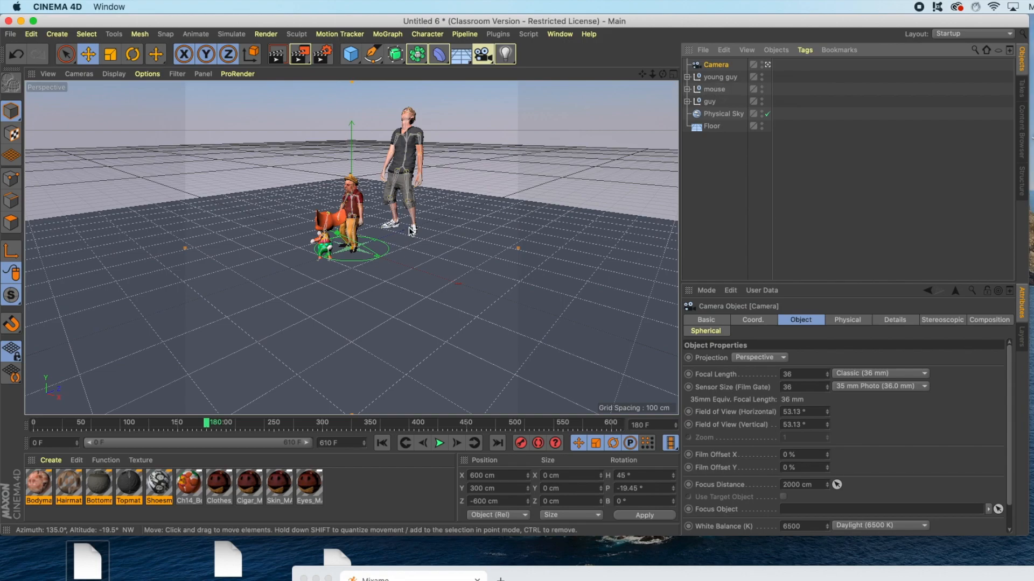
drag(208, 423, 27, 424)
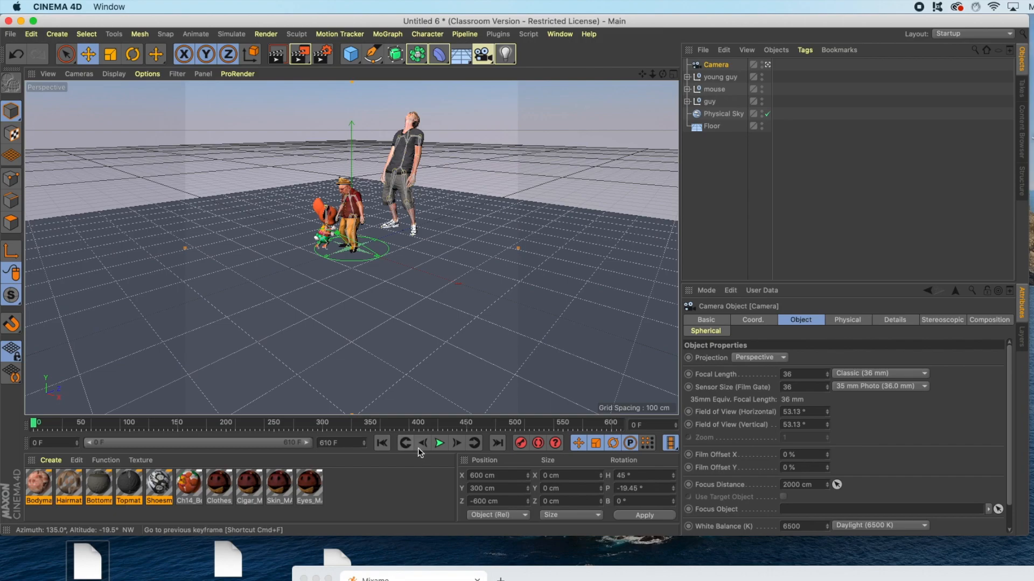
Preview the animation from the first frame and record a keyframe for the camera at frame 0
click(439, 443)
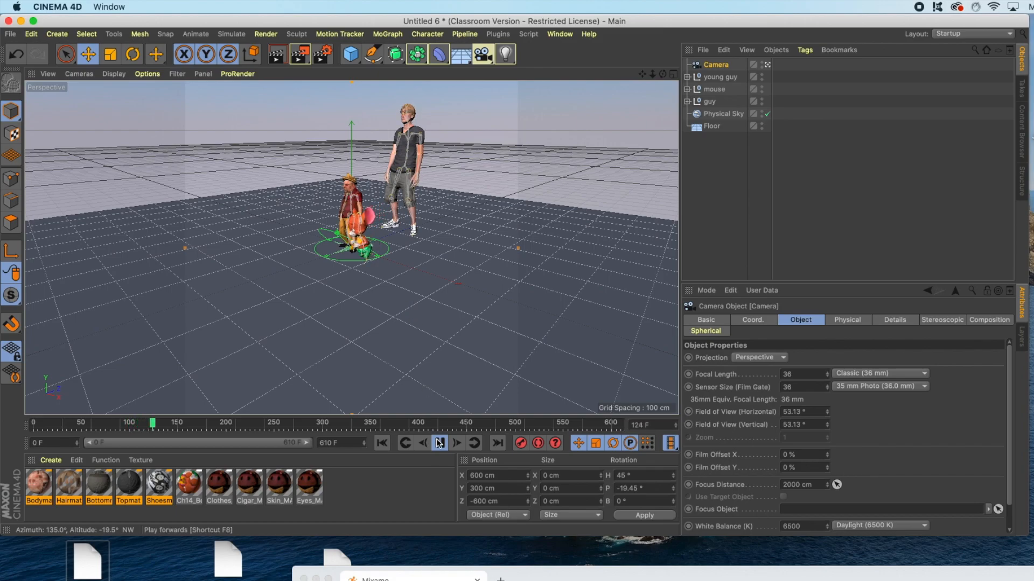
click(31, 423)
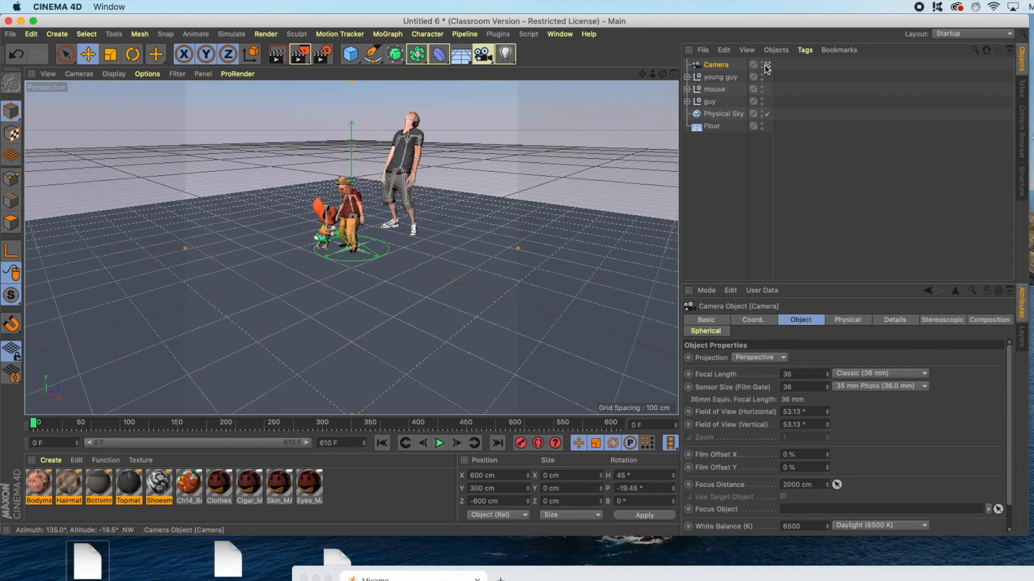
click(520, 443)
At frame 202, reposition the camera to about X 658, Y 377, Z -94 cm with heading about 81° and record a keyframe
drag(34, 426, 229, 428)
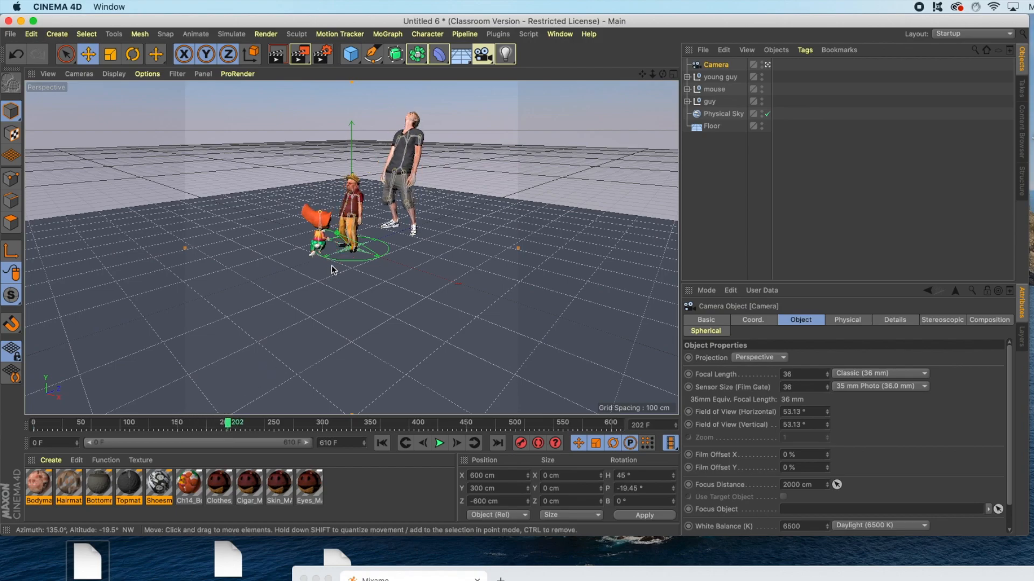
scroll(376, 246, up, 3)
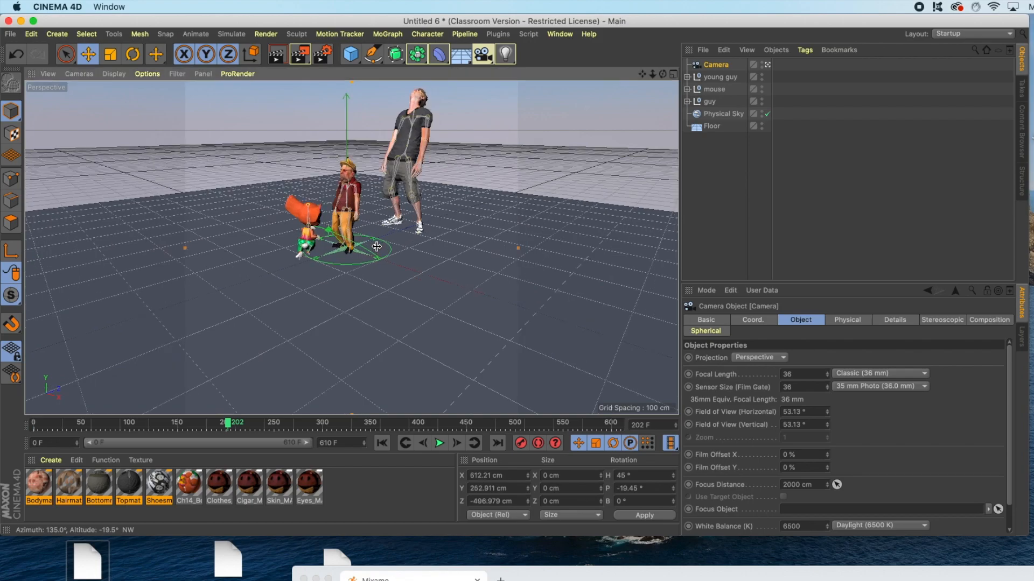
drag(642, 74, 641, 97)
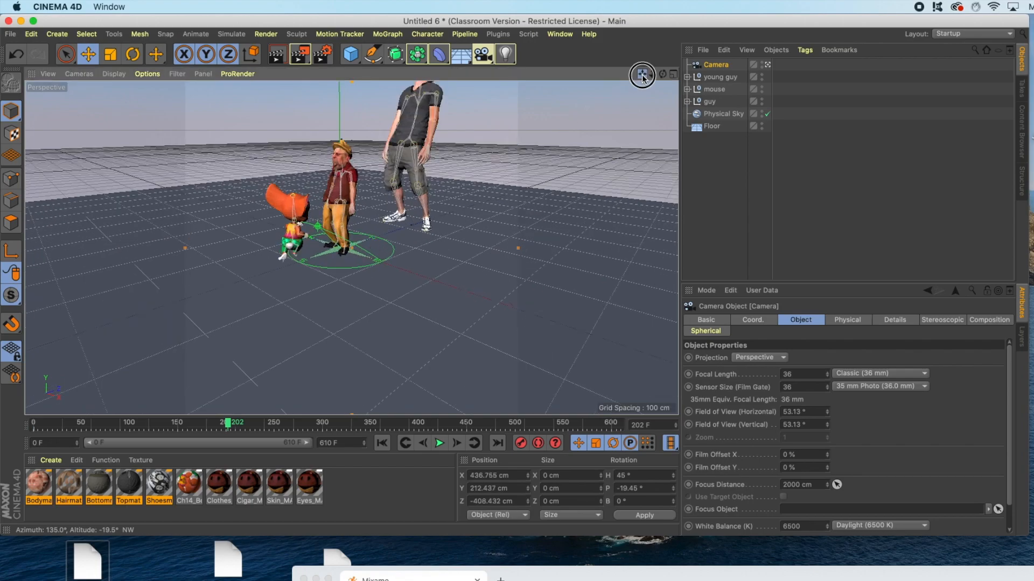
drag(351, 249, 351, 248)
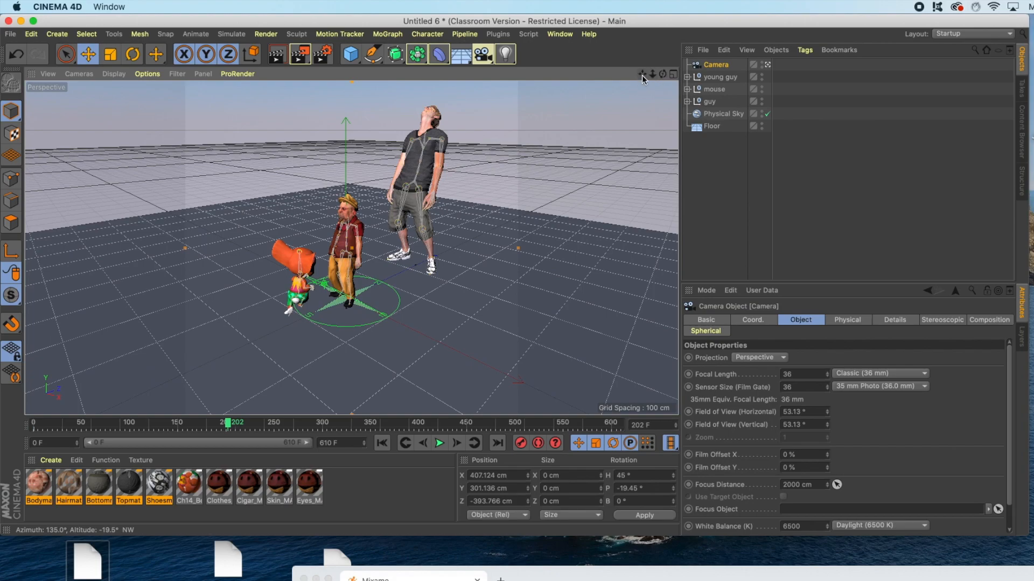
drag(641, 76, 667, 80)
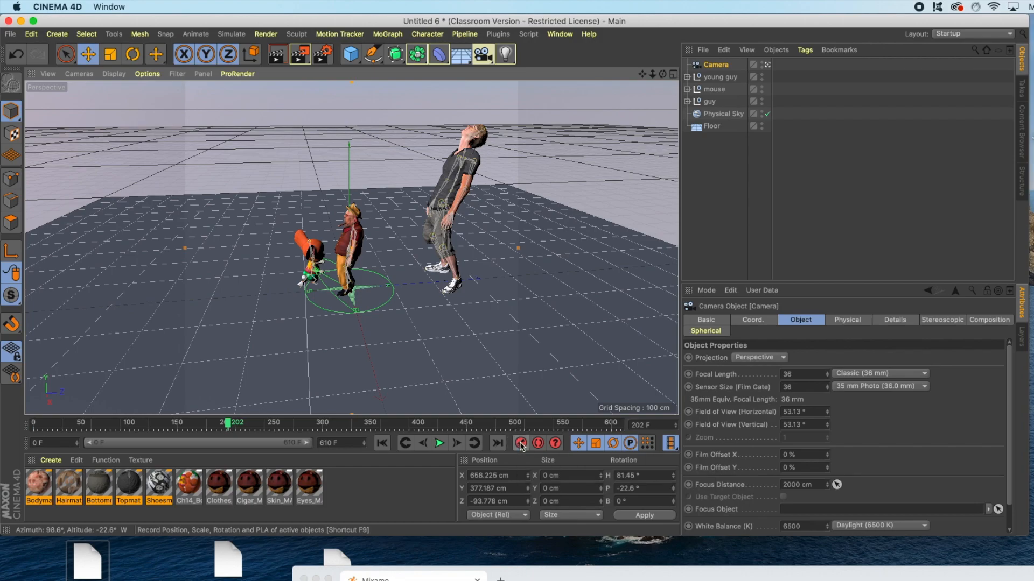
At frame 404, orbit the camera to about X -287, Y 231, Z -404 cm with heading about -39° and record a keyframe
mouse_move(230, 426)
mouse_down()
mouse_move(34, 423)
mouse_move(239, 427)
mouse_up()
drag(290, 429, 423, 431)
alt+drag(301, 253, 358, 246)
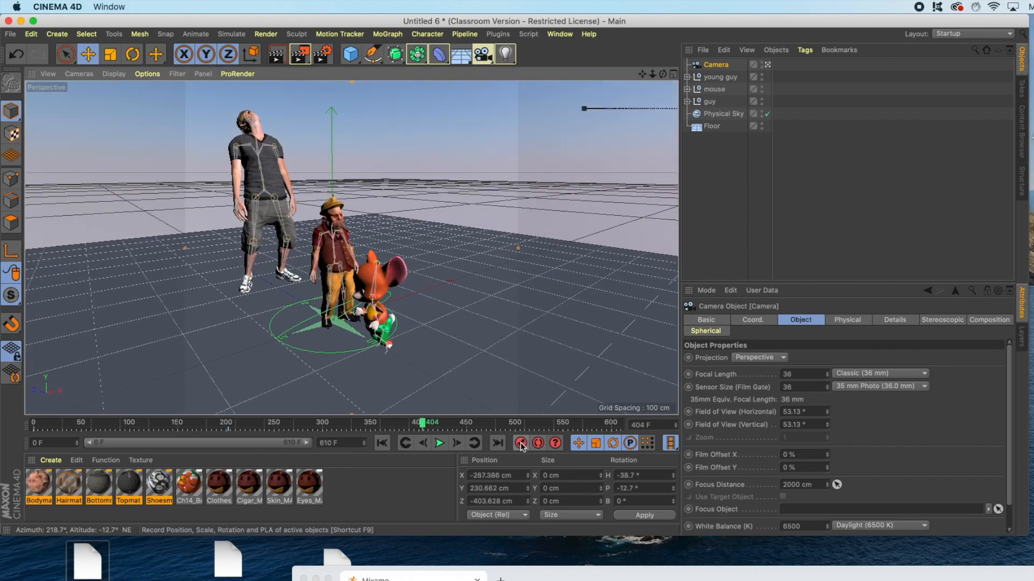
Scrub through the animation and examine the camera's motion path in the four-view layout
drag(422, 425, 103, 426)
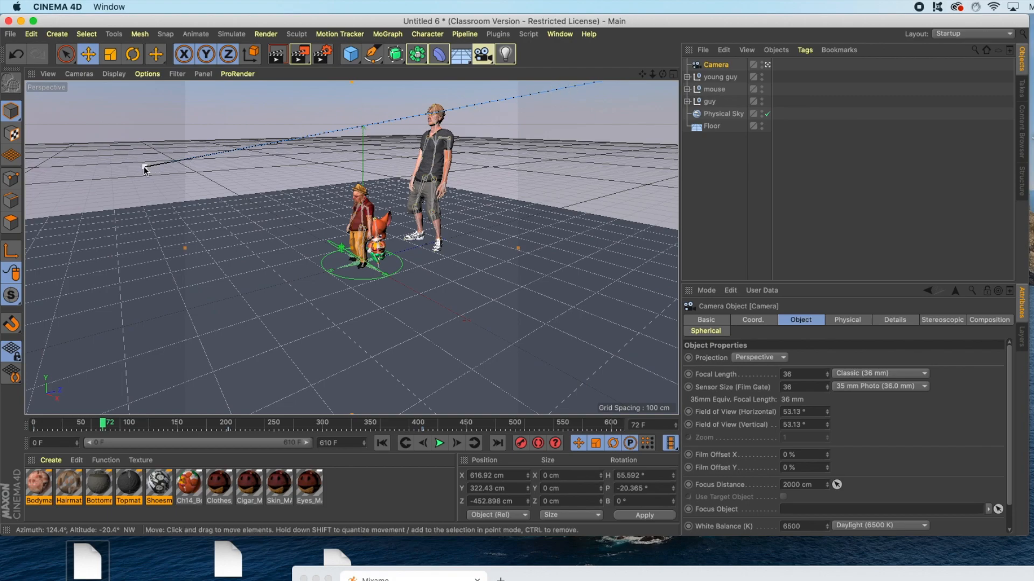
click(673, 76)
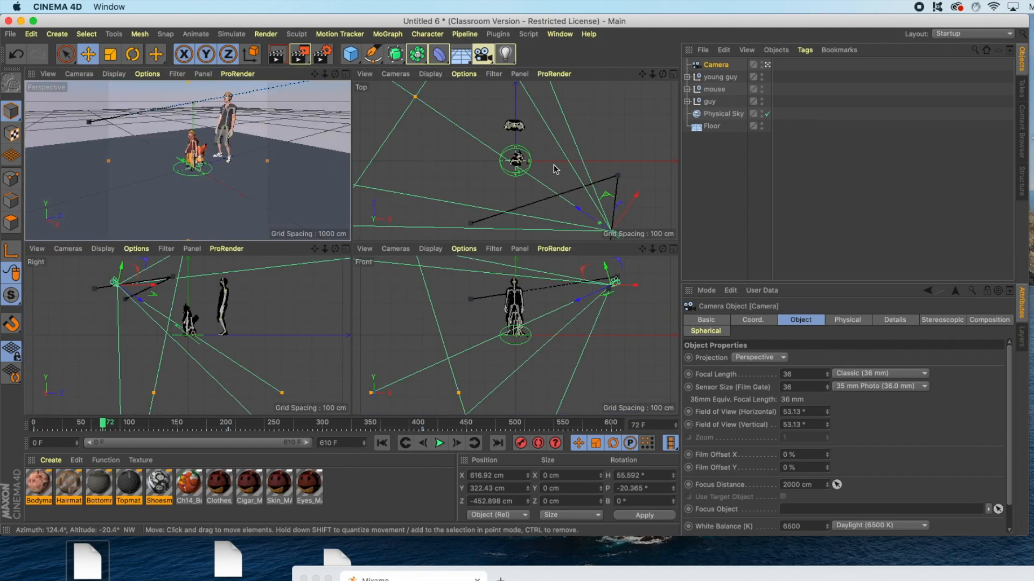
scroll(556, 169, down, 10)
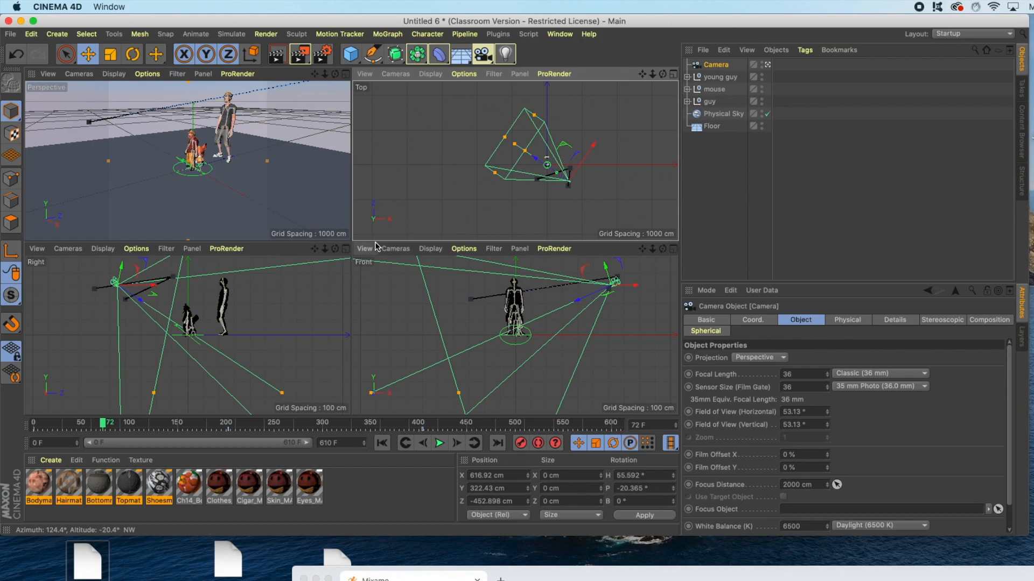
click(540, 293)
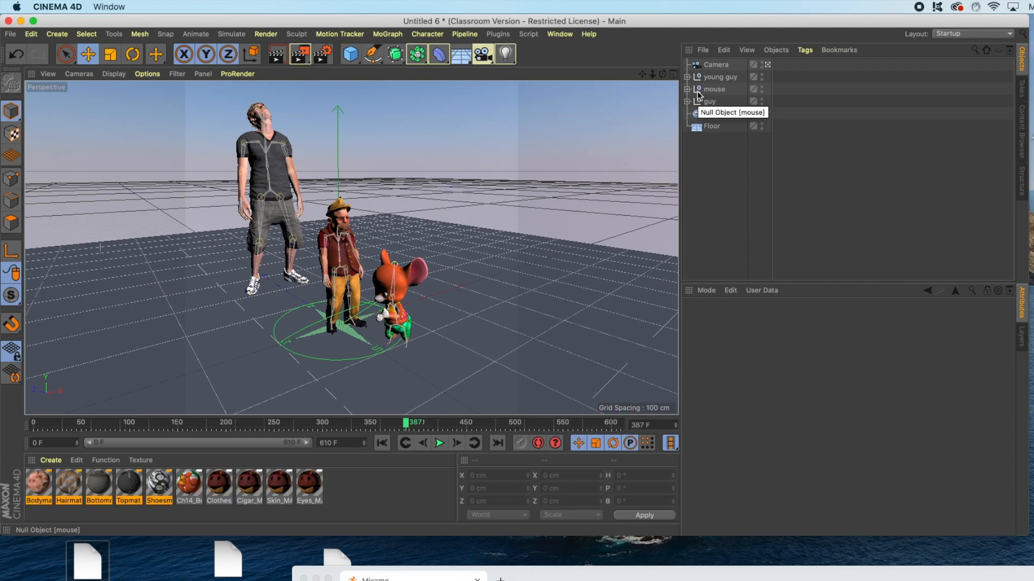
Save the project with its assets on the Desktop as "example character animation"
click(11, 35)
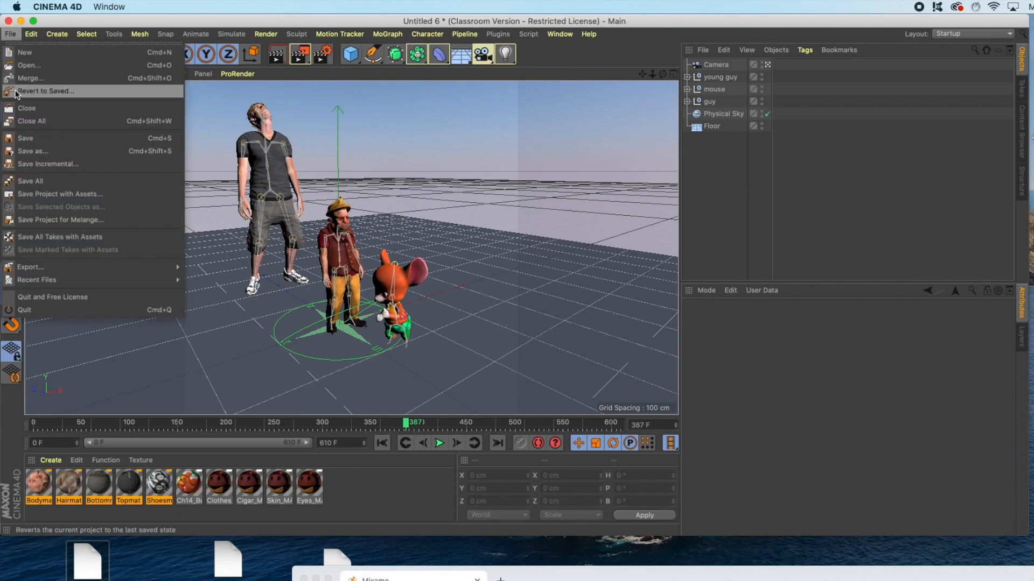
click(66, 195)
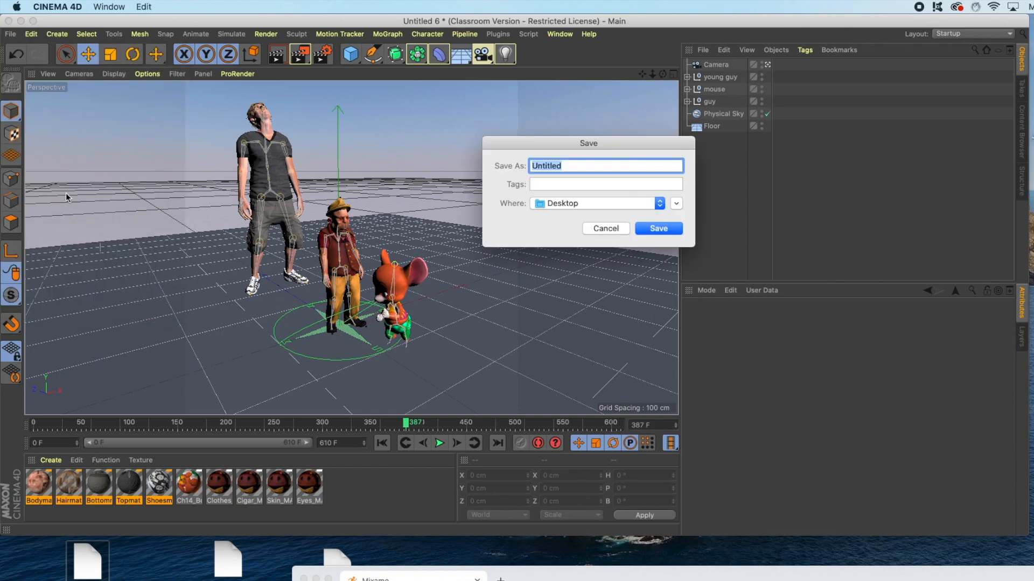
text(example character animation)
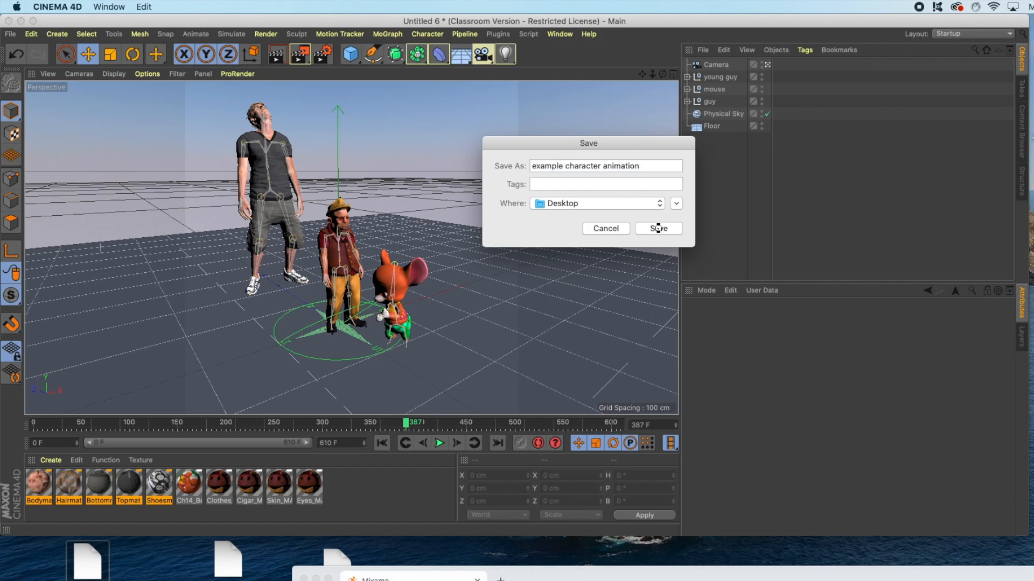
click(657, 228)
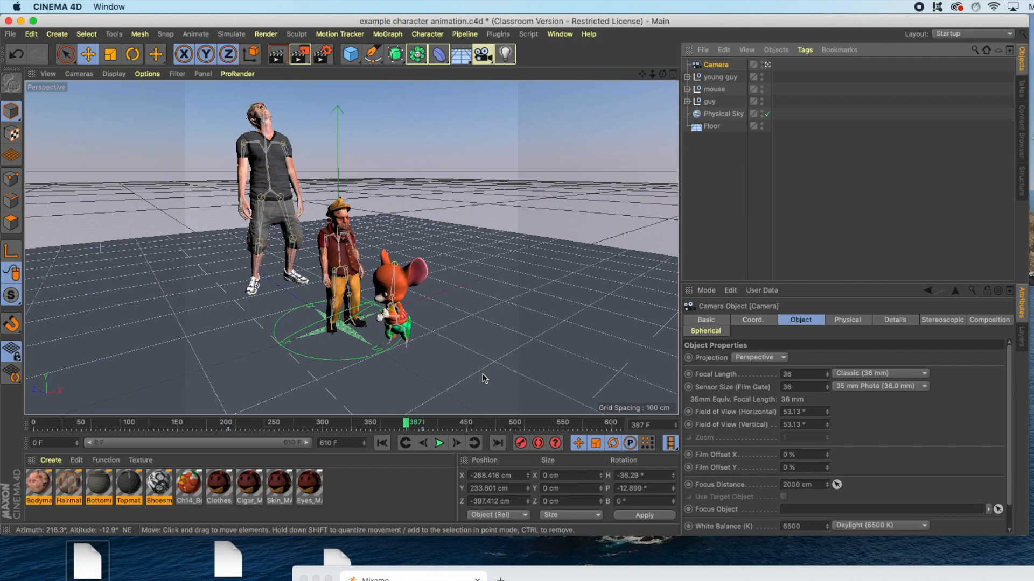
Shift the third camera keyframe to frame 401 and record a close-up of the guy at frame 610, camera at about X -36, Z -112 cm
drag(406, 424, 426, 426)
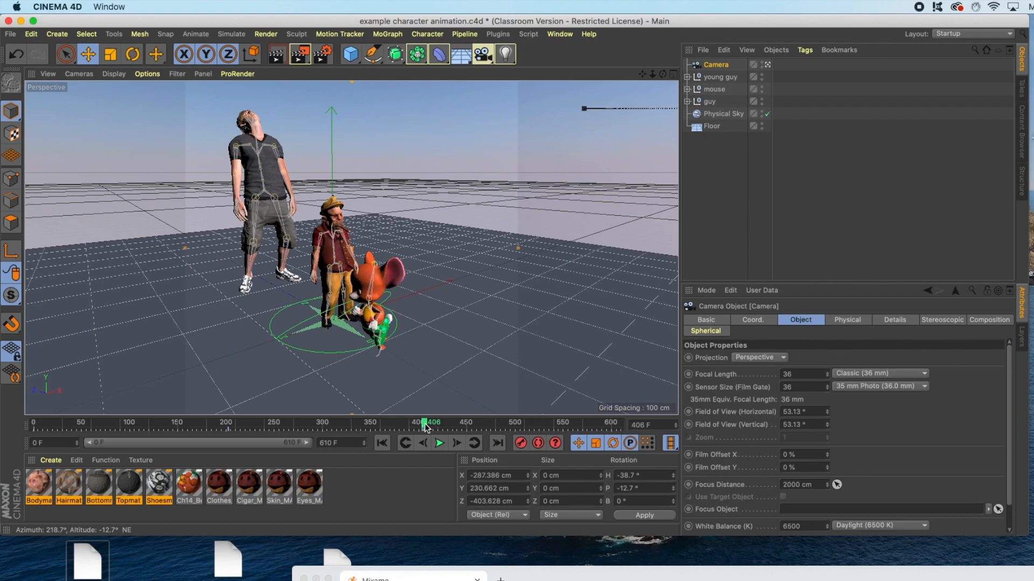
drag(425, 428, 439, 427)
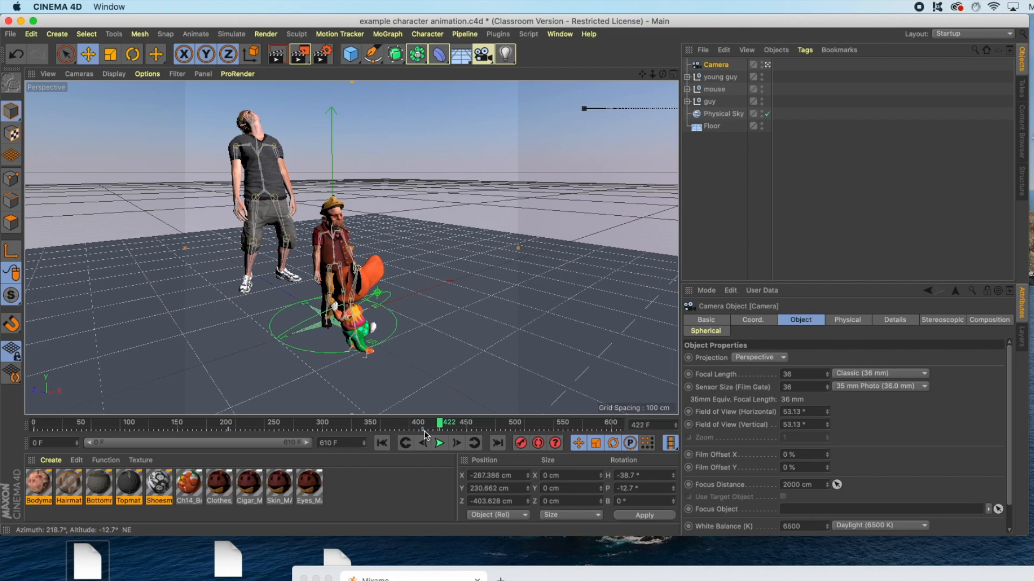
drag(424, 432, 636, 427)
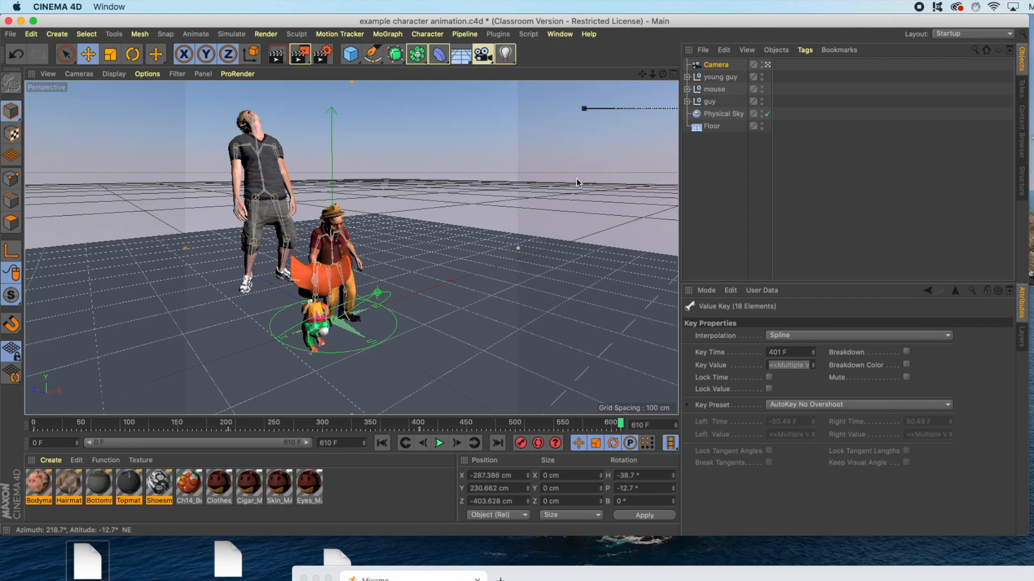
mouse_move(653, 76)
mouse_down()
mouse_move(700, 81)
mouse_move(659, 78)
mouse_up()
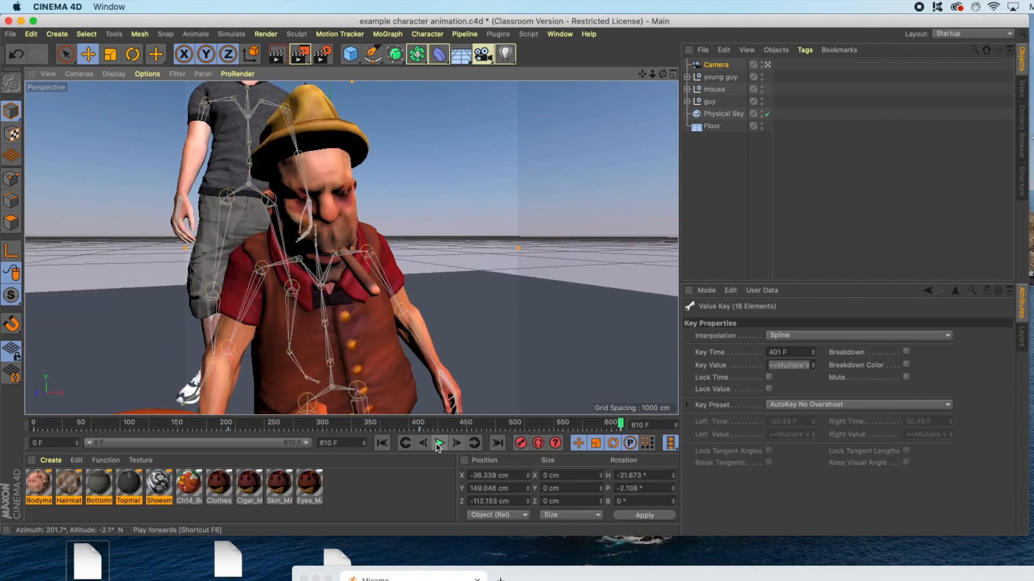
Shift the second camera keyframe to frame 203 and scrub through the timeline to check the camera move
drag(622, 424, 98, 415)
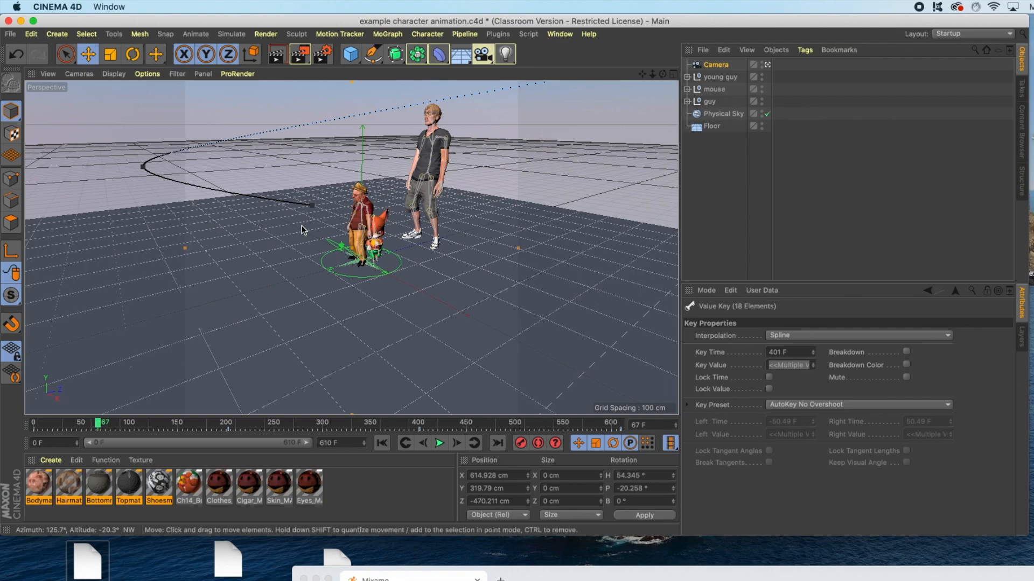
click(230, 429)
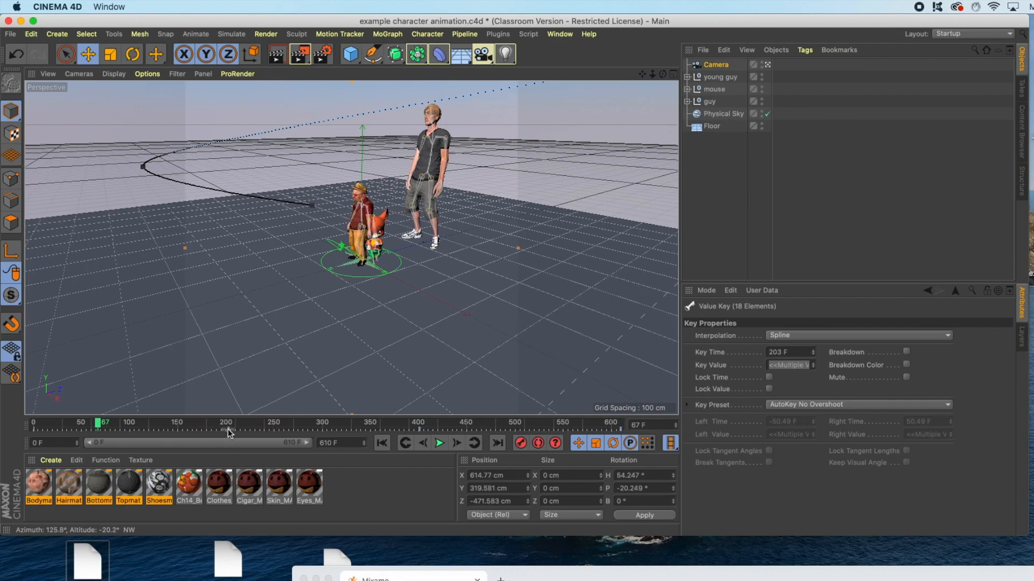
drag(98, 427, 558, 424)
Save the example character animation project with the timeline at frame 0
key(ctrl+z)
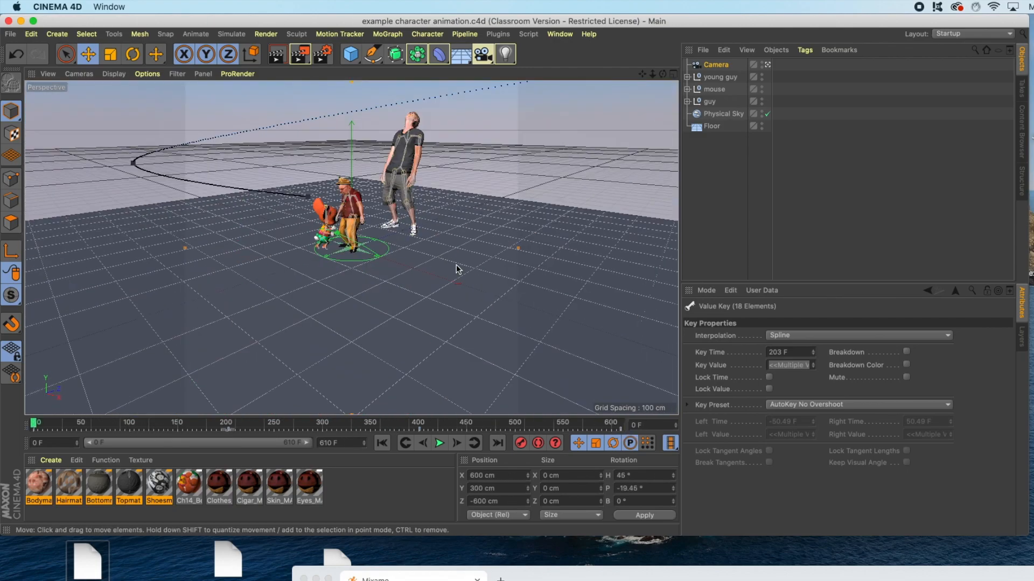
click(11, 34)
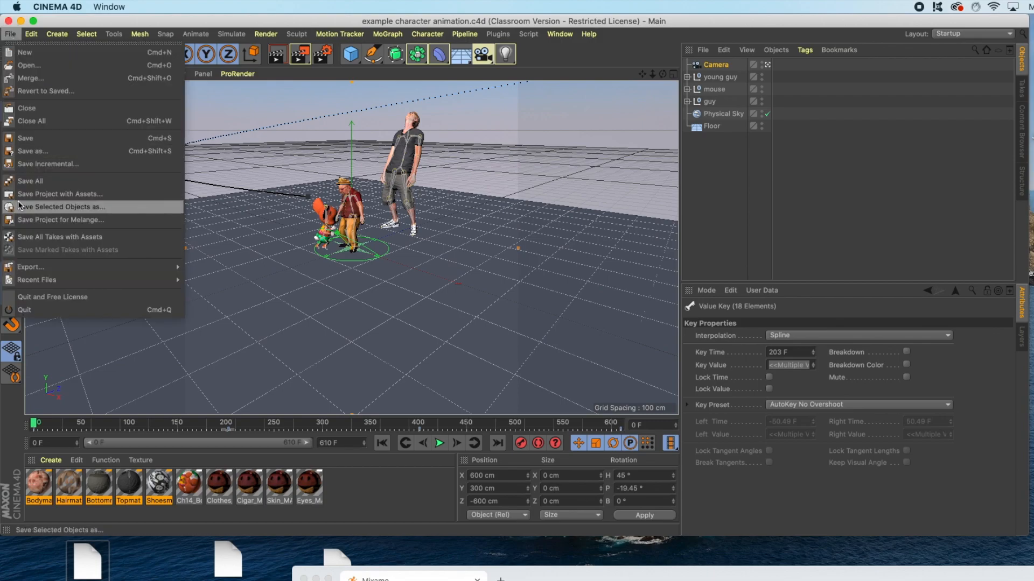
click(28, 141)
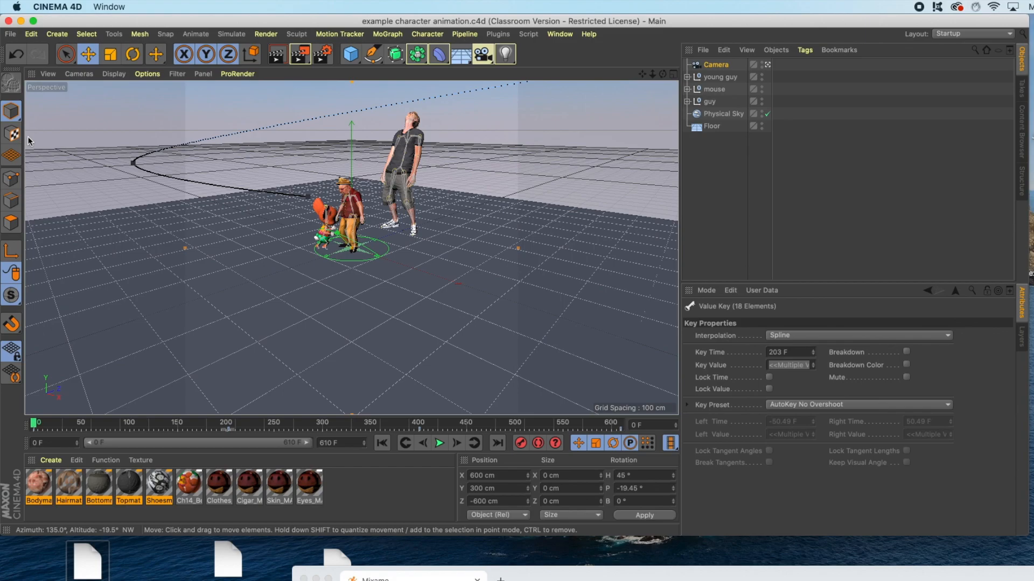
Close the example character animation project and the leftover Defeated.fbx document
click(8, 21)
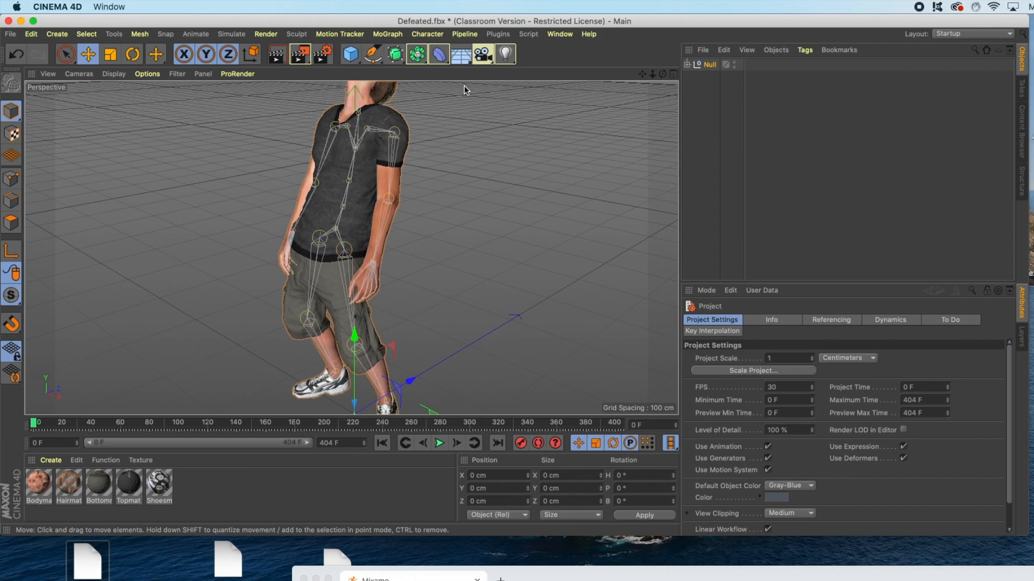
click(560, 34)
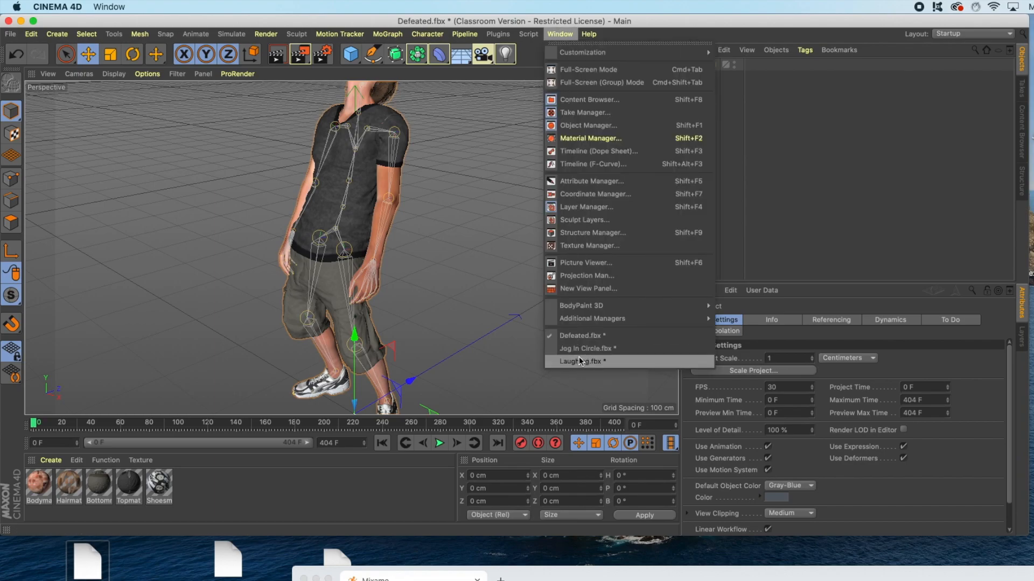
click(16, 33)
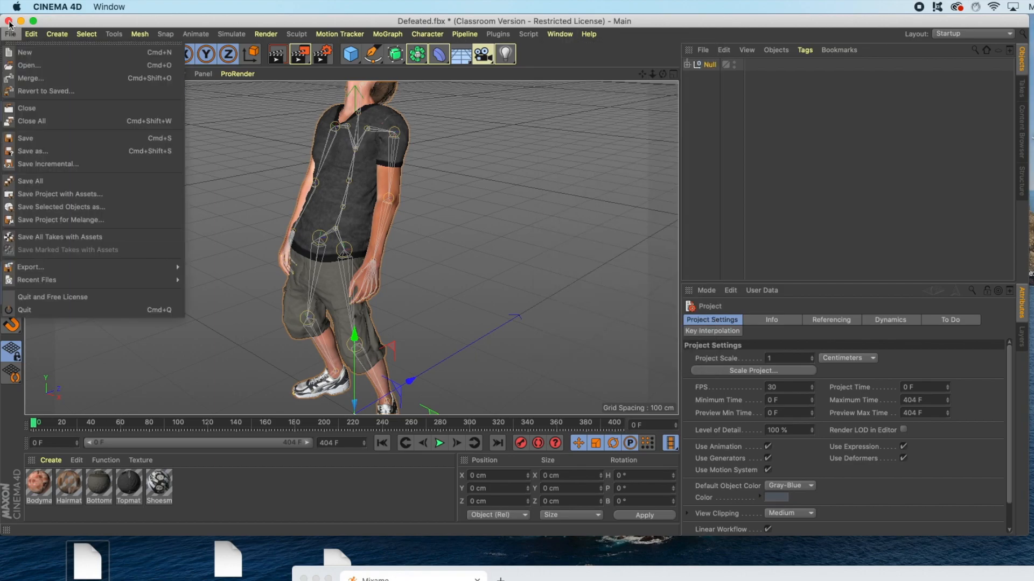
click(9, 20)
click(545, 216)
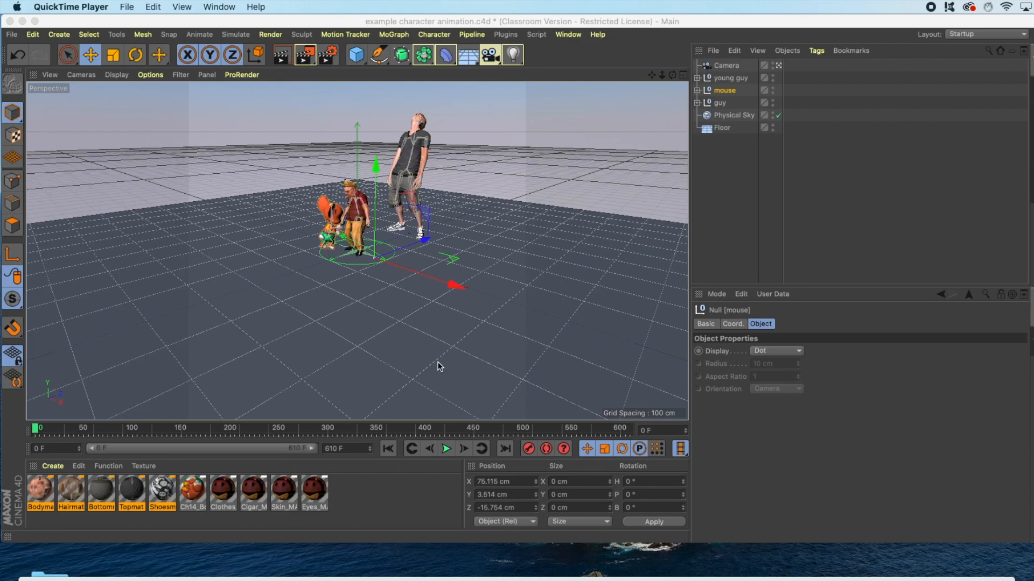
Test-render the camera view and turn off Ambient Occlusion and Global Illumination in the render settings
click(282, 55)
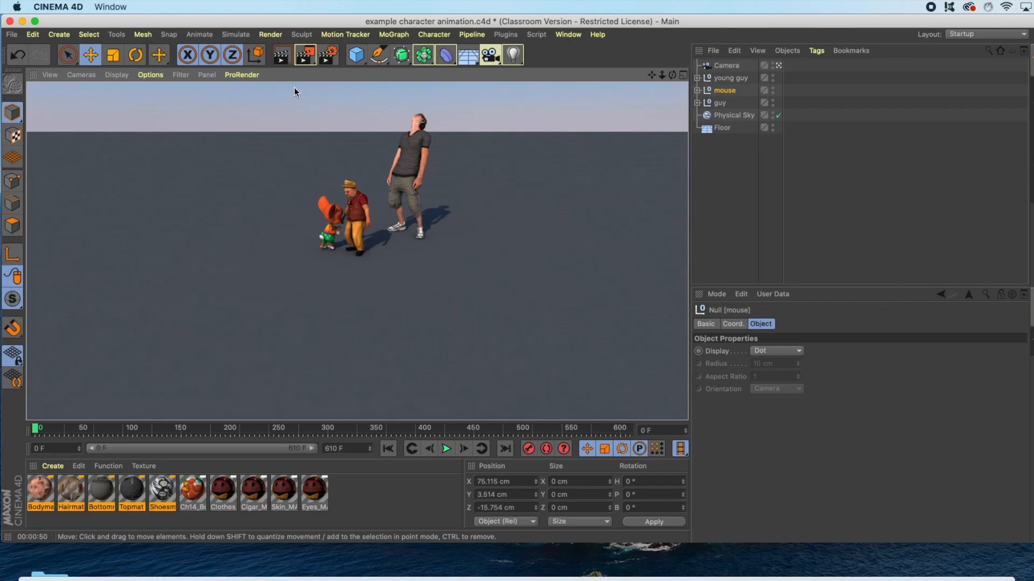
click(327, 54)
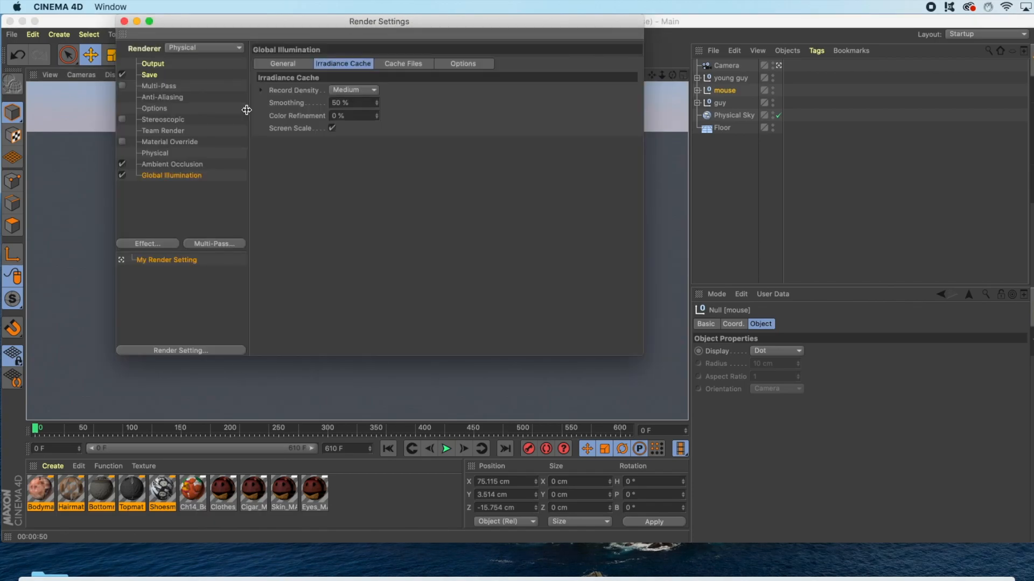
click(123, 176)
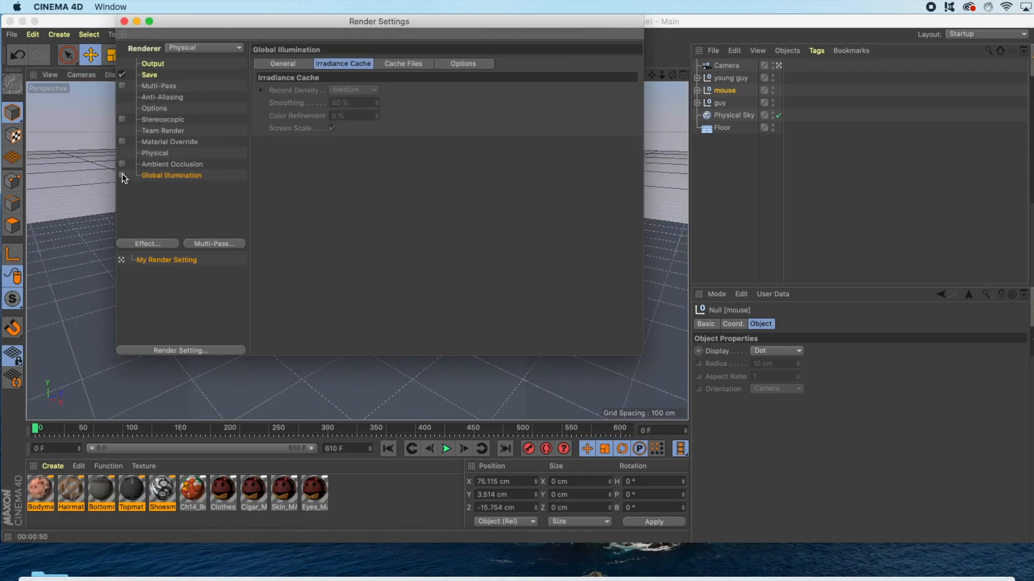
click(124, 21)
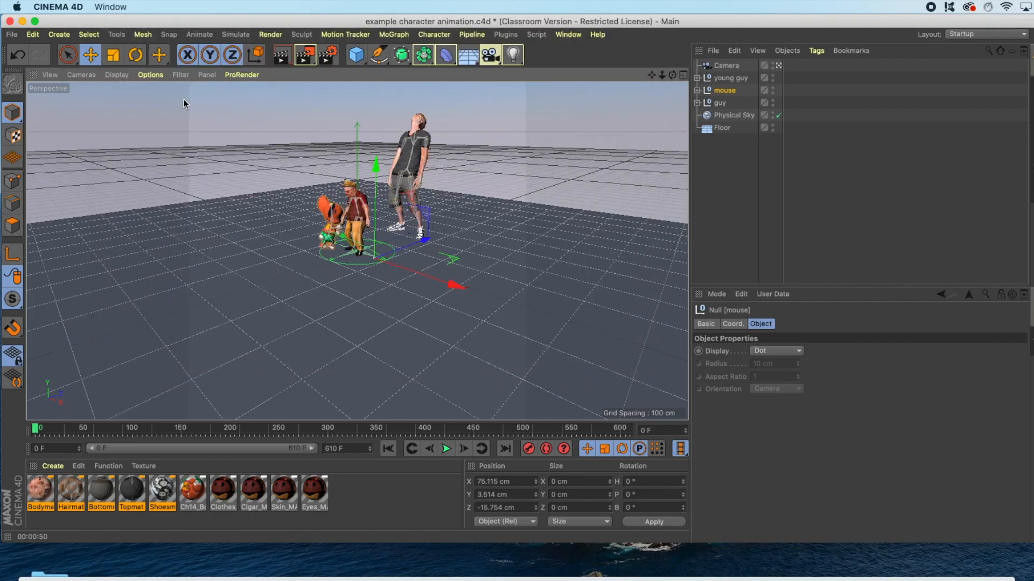
Switch to the four-view layout and test-render the smaller perspective view
click(683, 75)
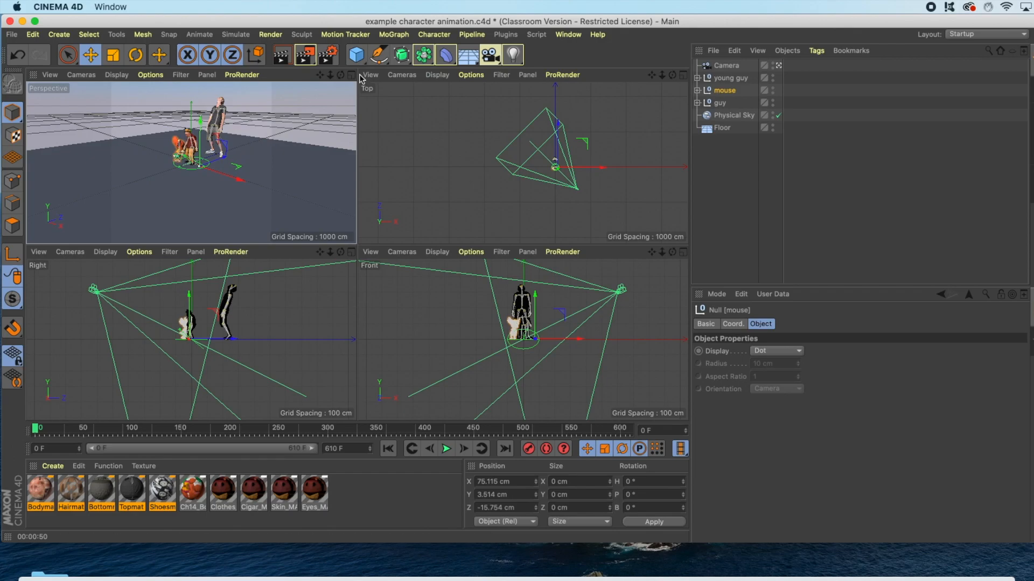
click(282, 56)
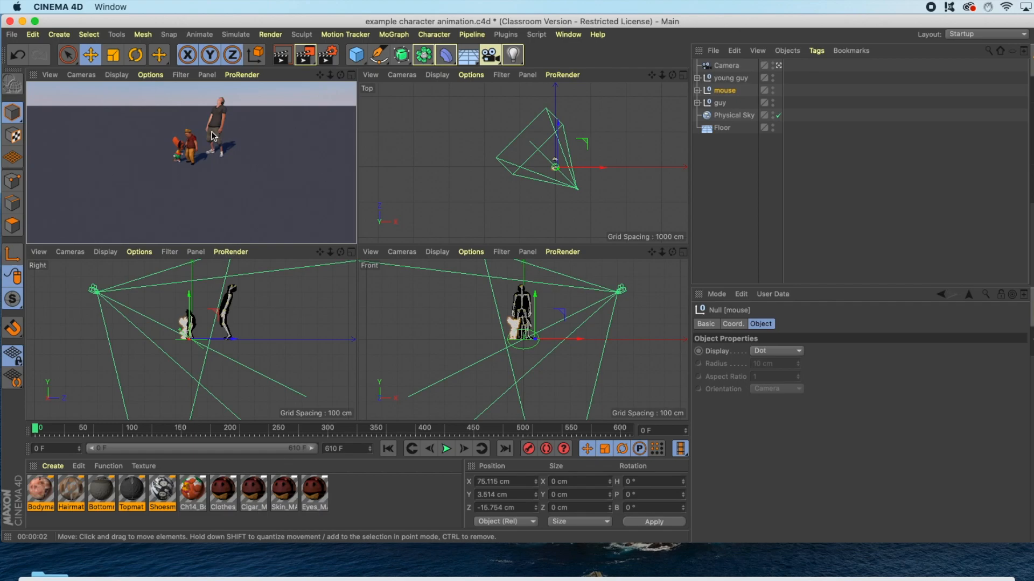
Turn Ambient Occlusion and Global Illumination back on in the render settings
click(327, 56)
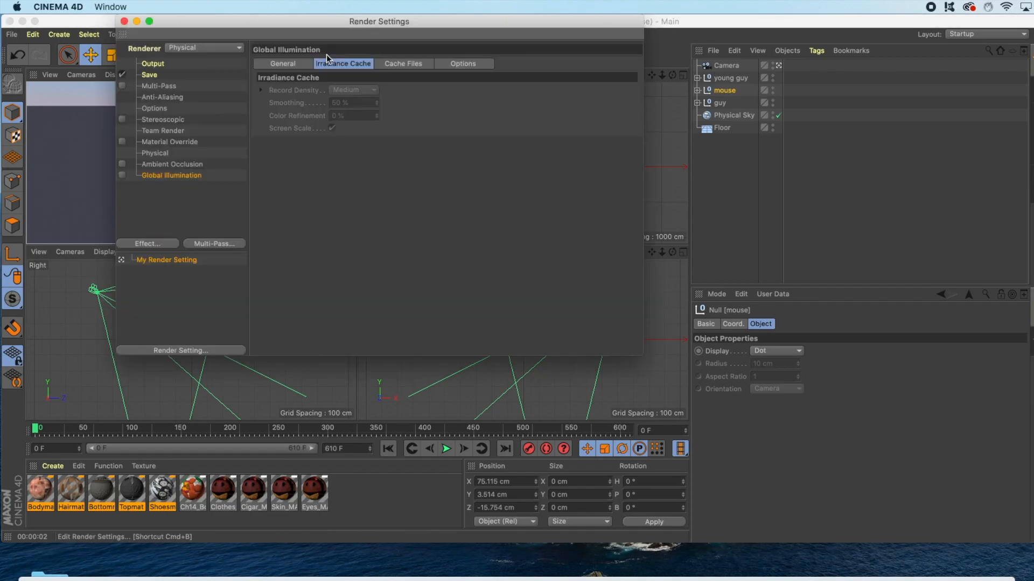
click(122, 176)
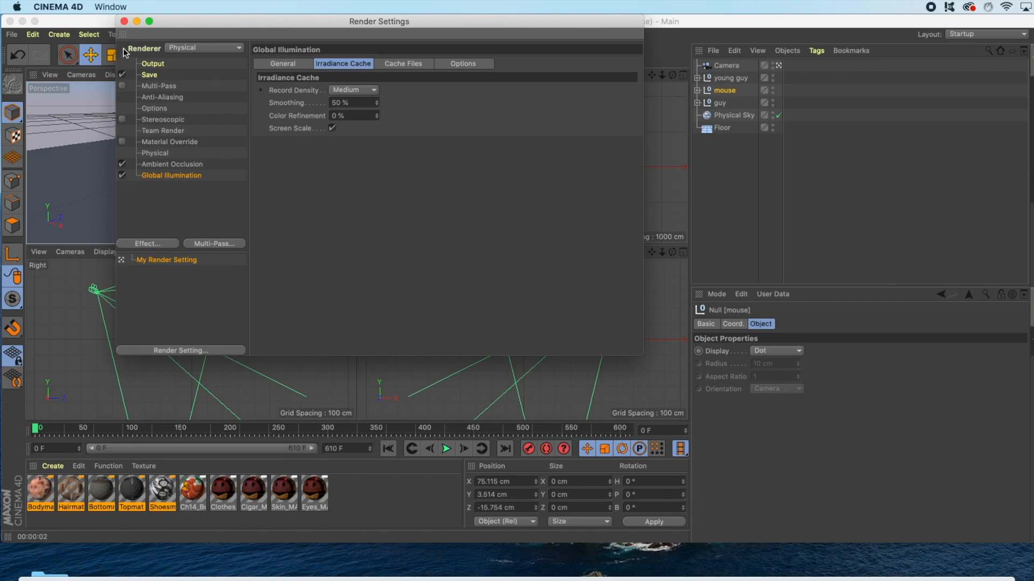
click(124, 21)
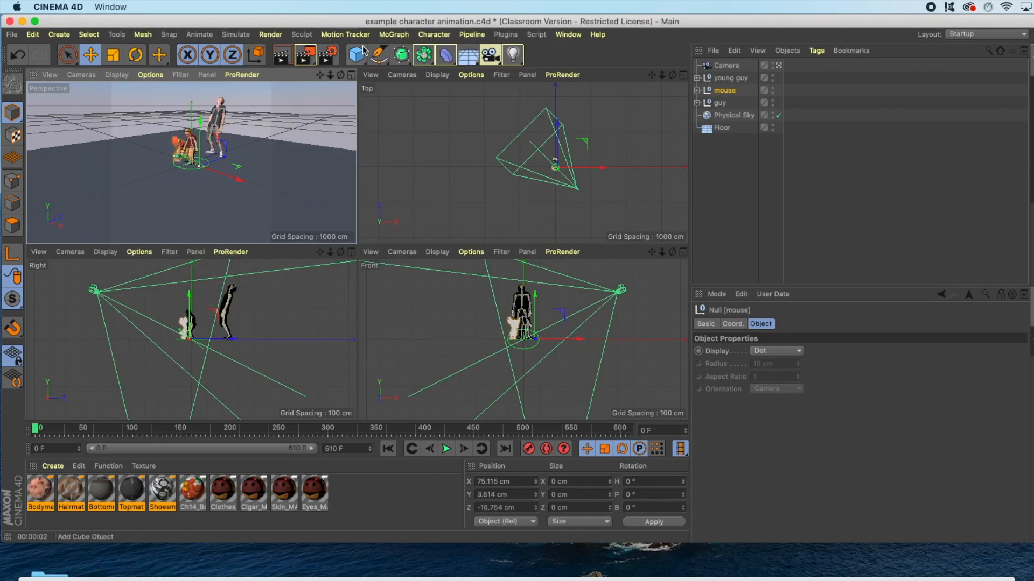
Maximize the perspective view and render the project to the Picture Viewer, continuing without an output file name
click(351, 75)
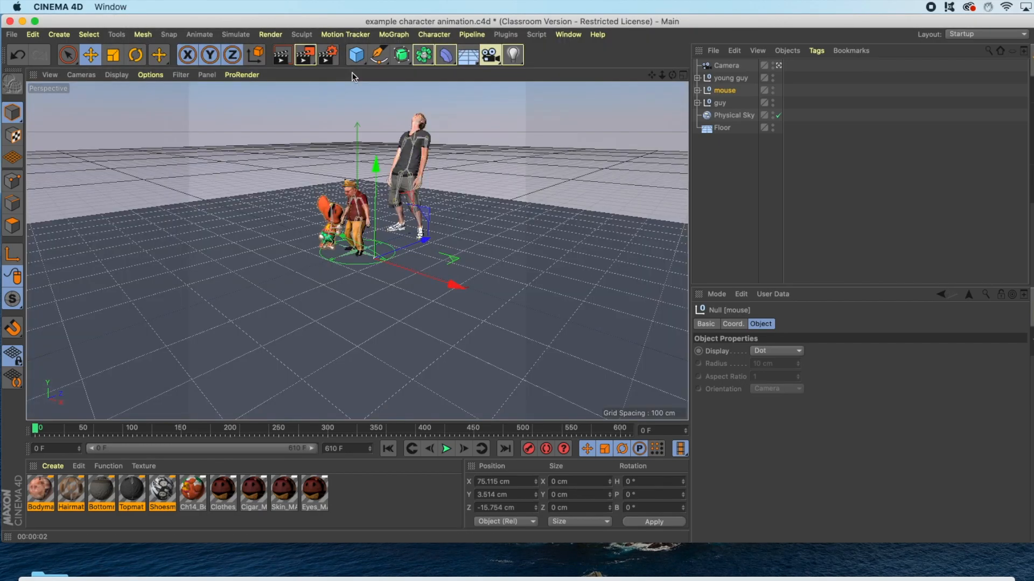
click(304, 56)
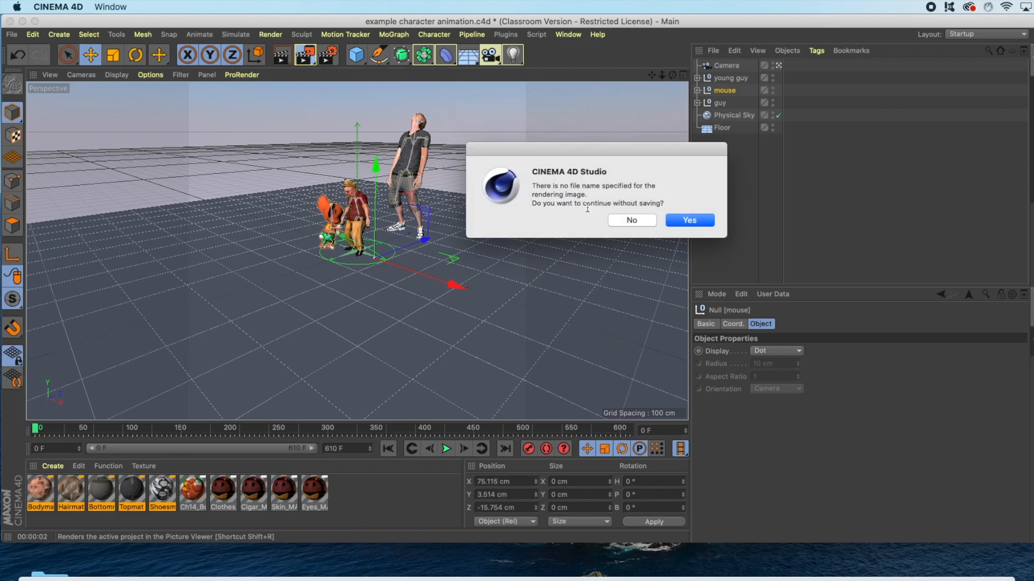
click(687, 222)
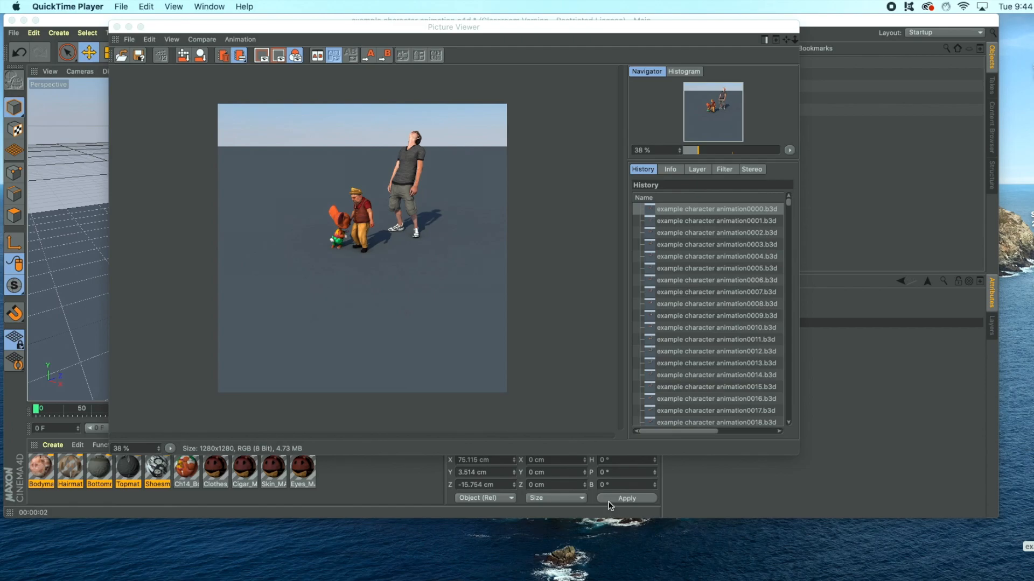
Select all rendered frames from 0000 to 0610 and set the Picture Viewer's save type to Selected Frames
click(684, 208)
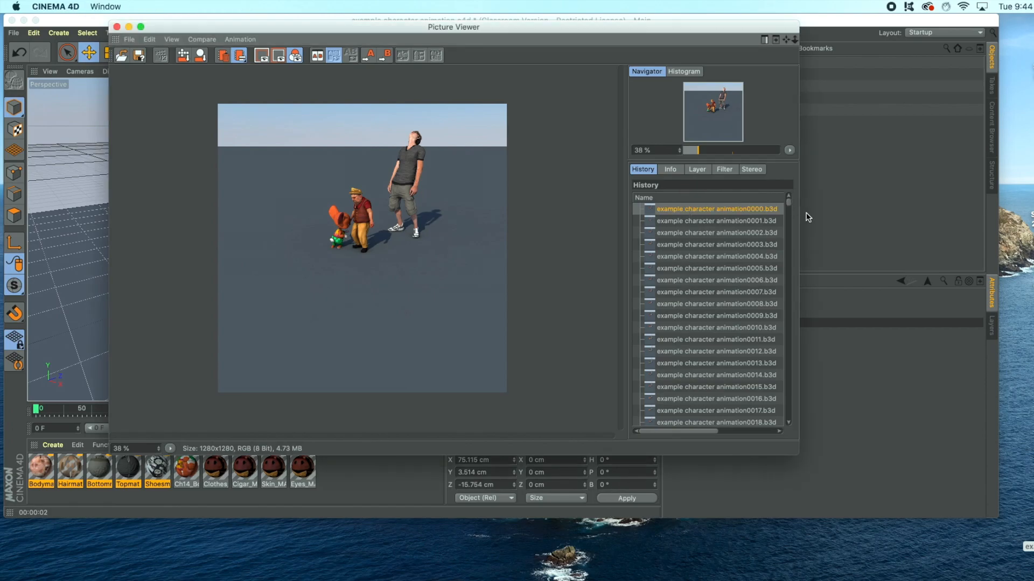
drag(789, 204, 783, 421)
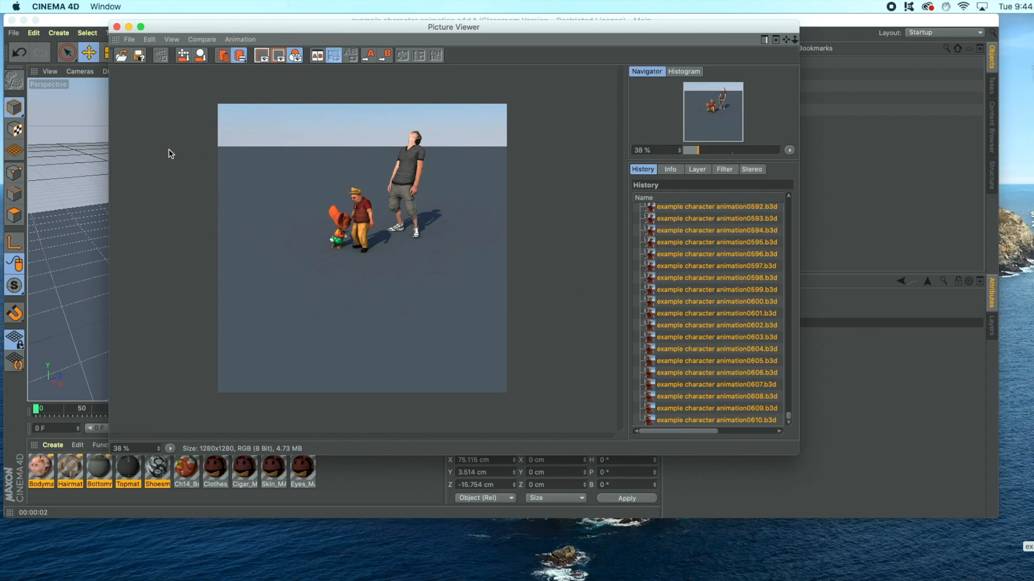
click(129, 41)
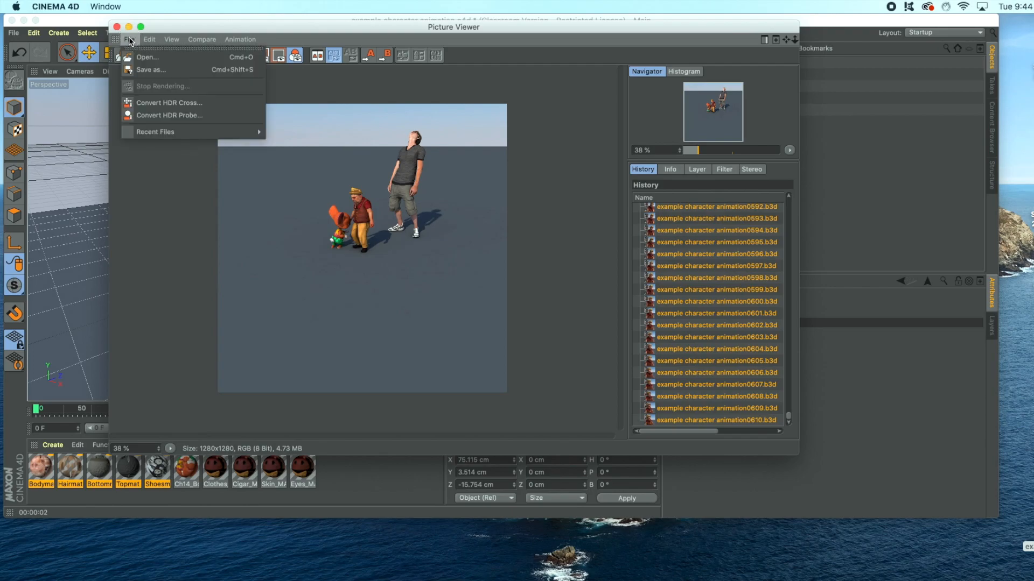
click(144, 69)
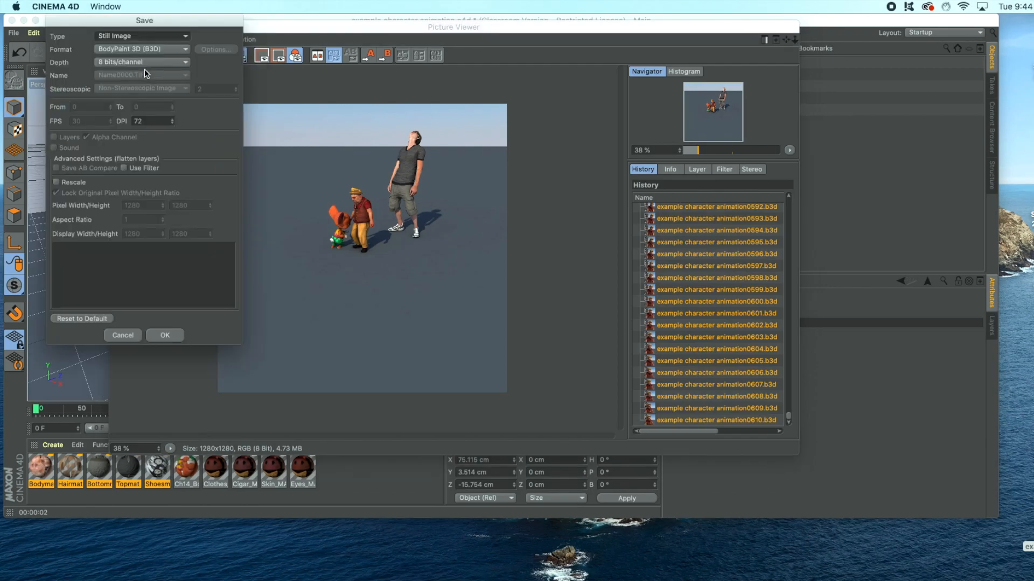
click(131, 36)
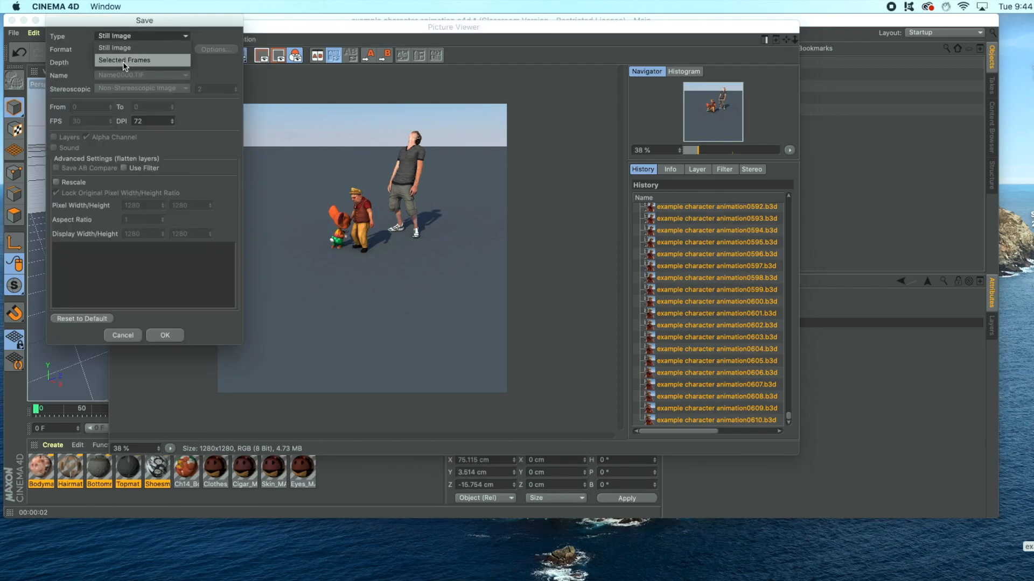
click(124, 61)
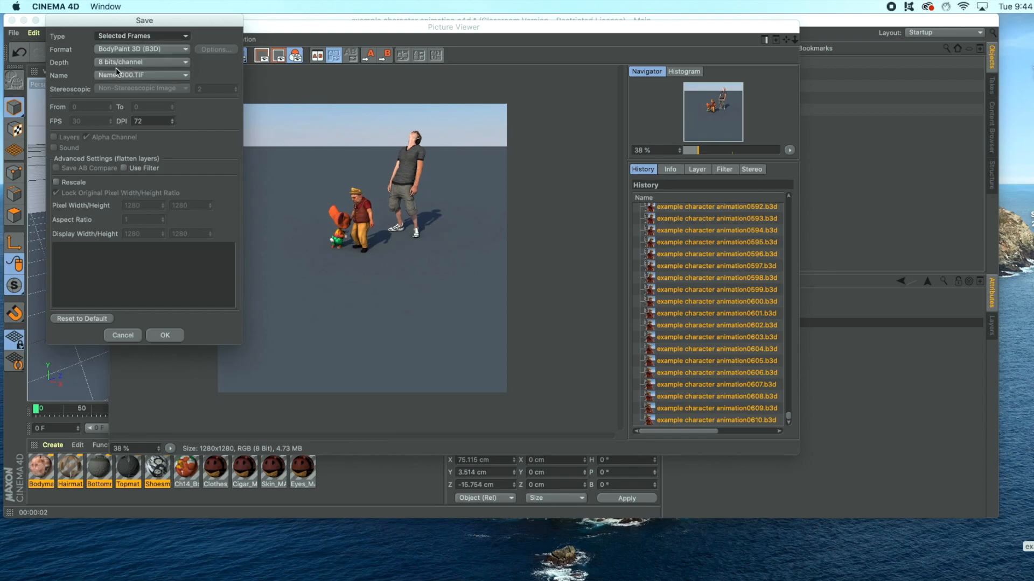
Export the selected frames in MOV format as example character animation.mov on the Desktop
click(175, 48)
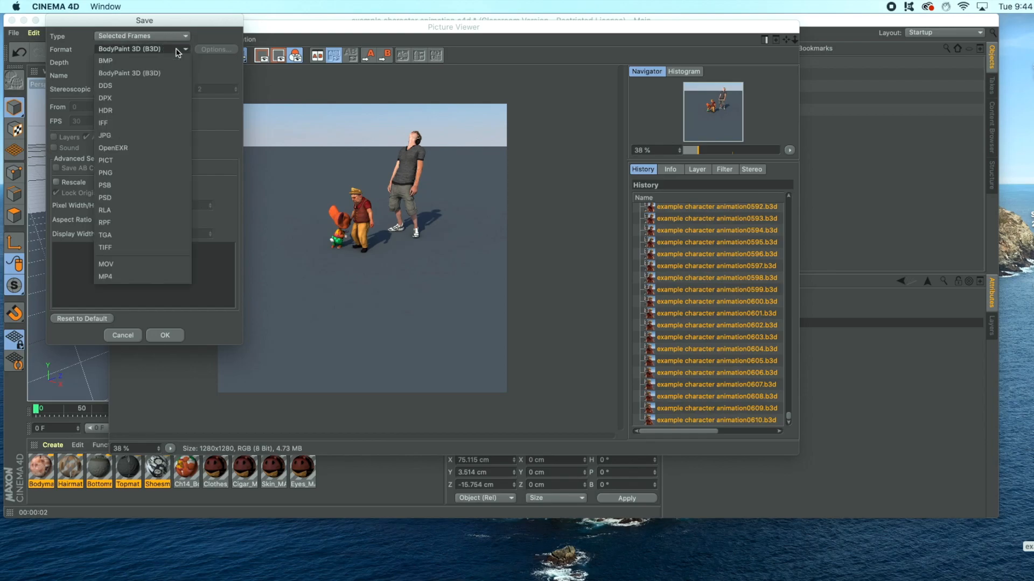
click(102, 264)
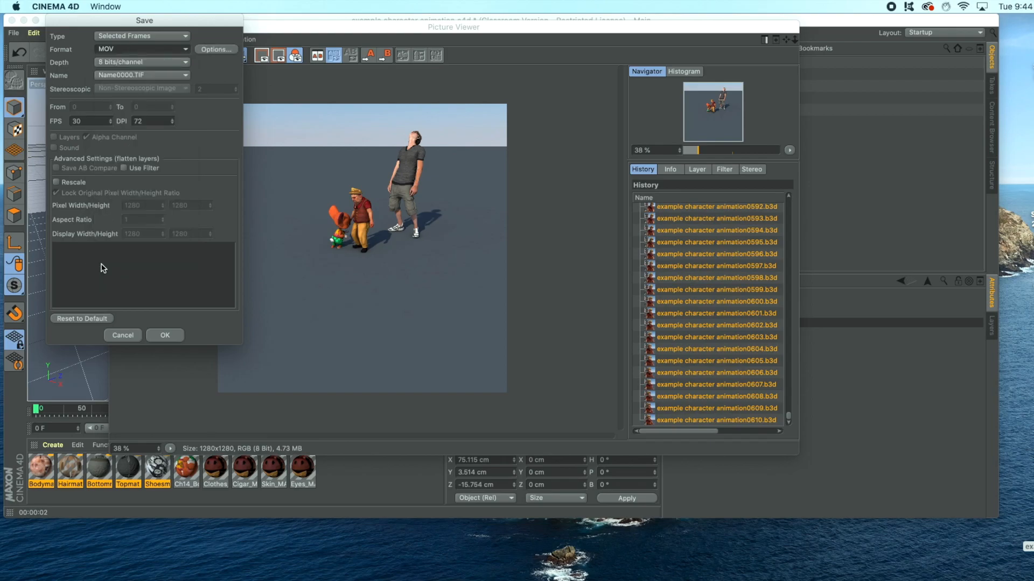
click(166, 335)
click(638, 197)
click(573, 208)
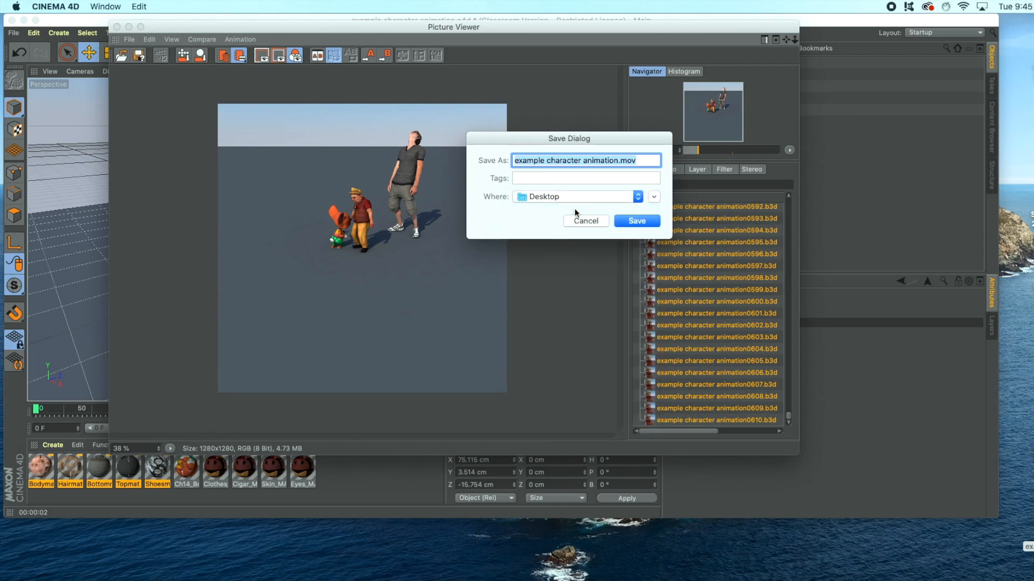
click(627, 220)
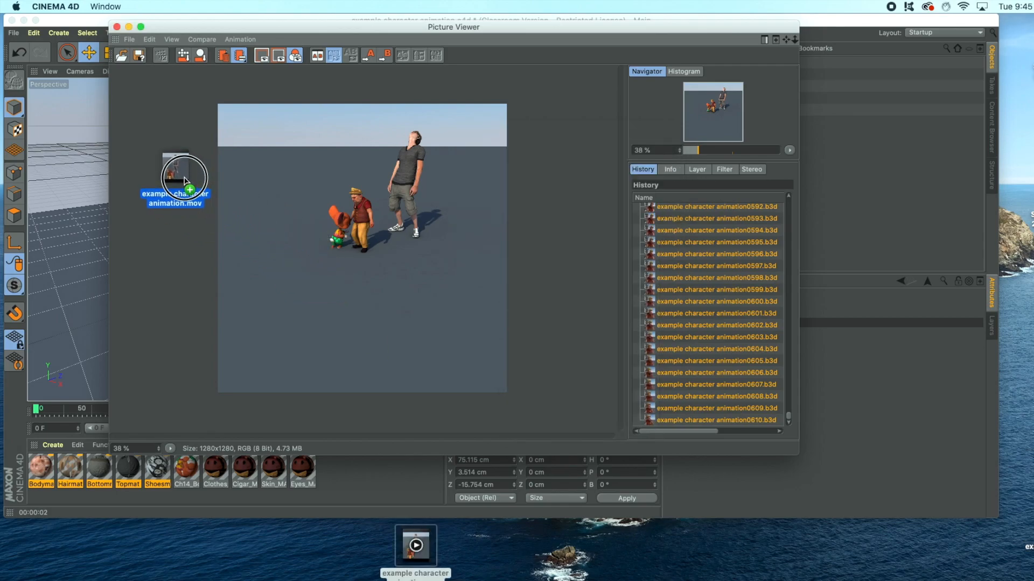
Open example character animation.mov in QuickTime Player, scrub through it to check the animation, and quit the player
double_click(423, 556)
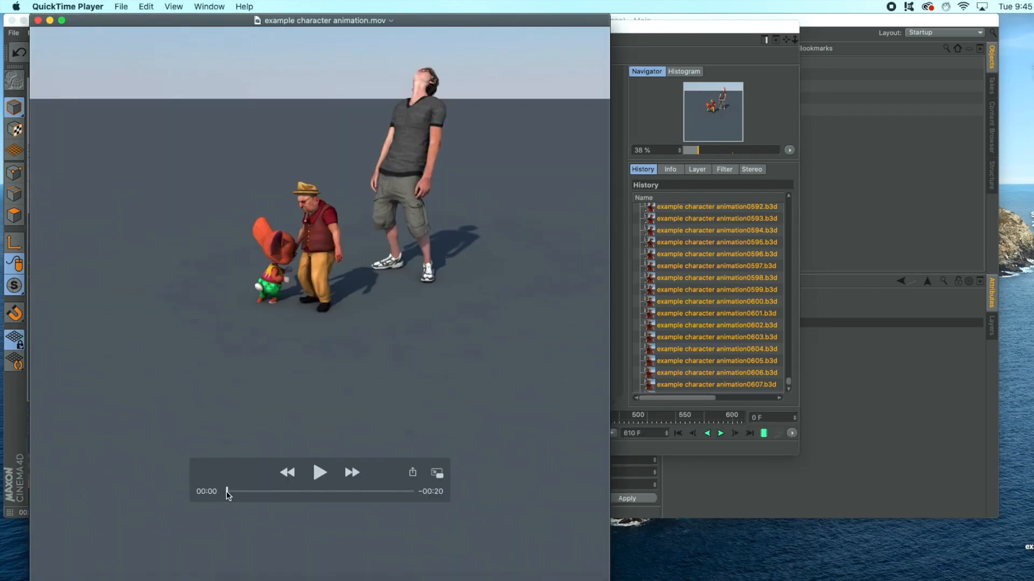
drag(226, 491, 377, 492)
key(super+q)
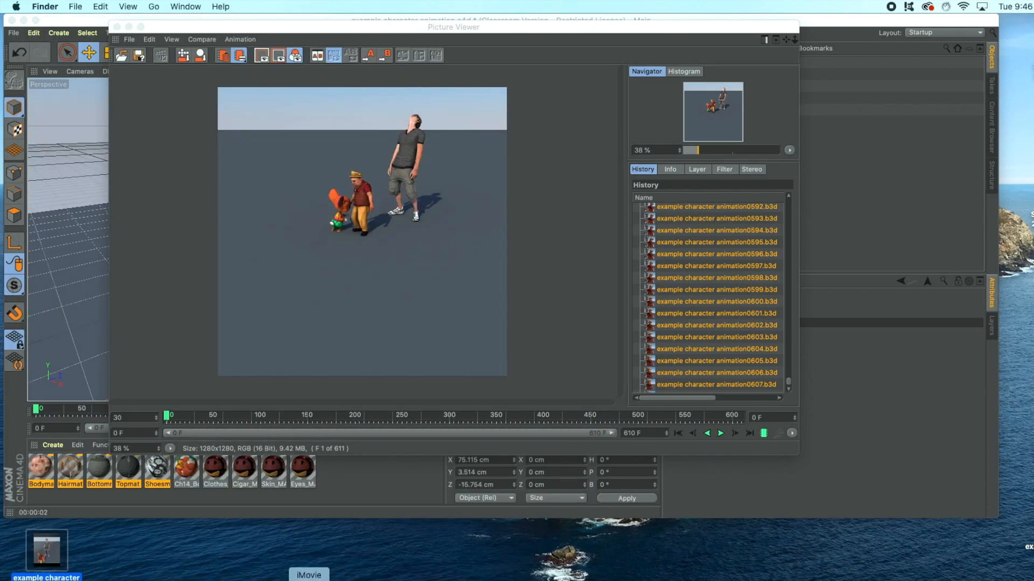
Switch to iMovie, create a new movie project, and add example character animation.mov to its timeline
click(309, 578)
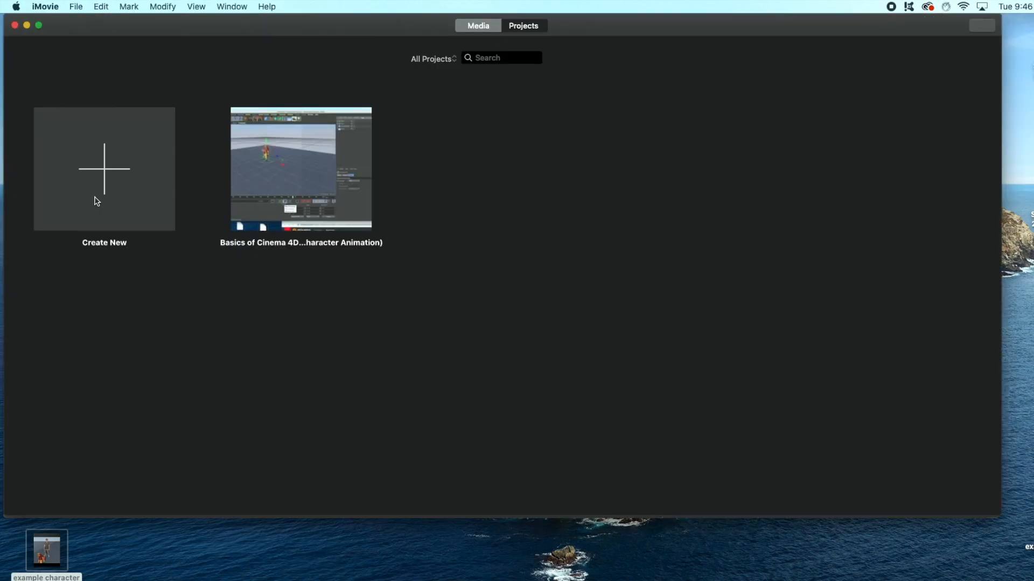
click(105, 176)
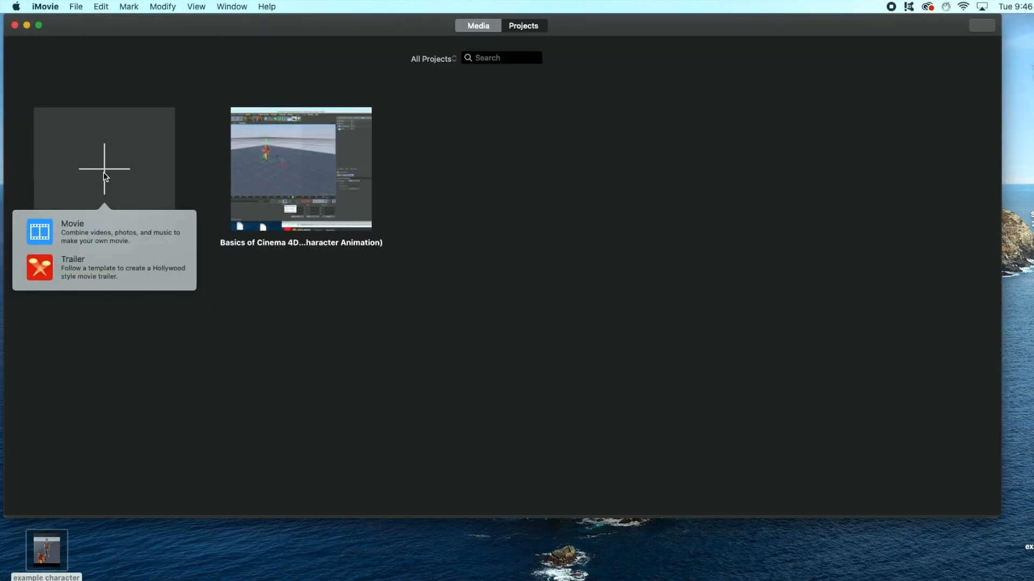
click(79, 234)
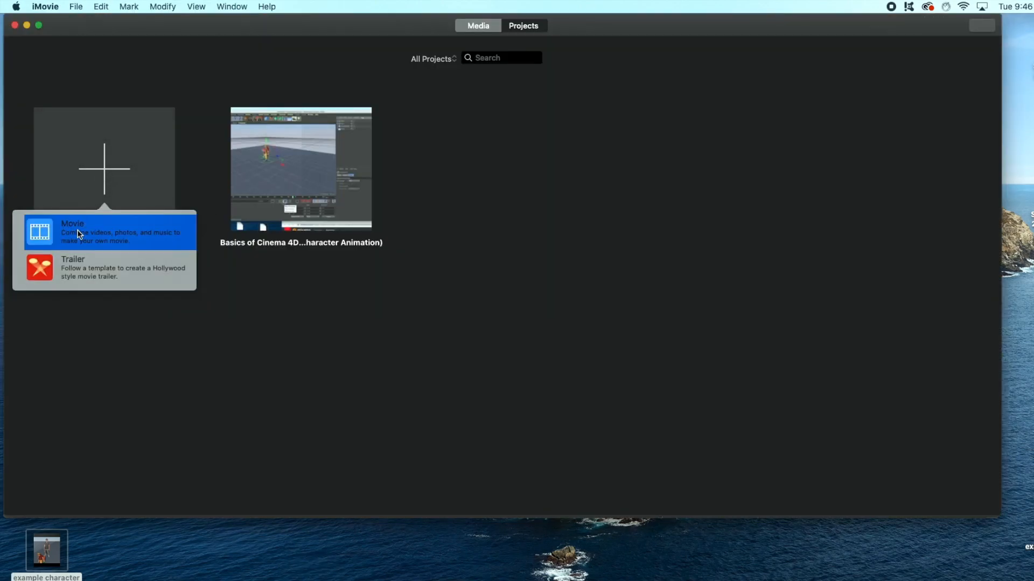
drag(47, 550, 62, 412)
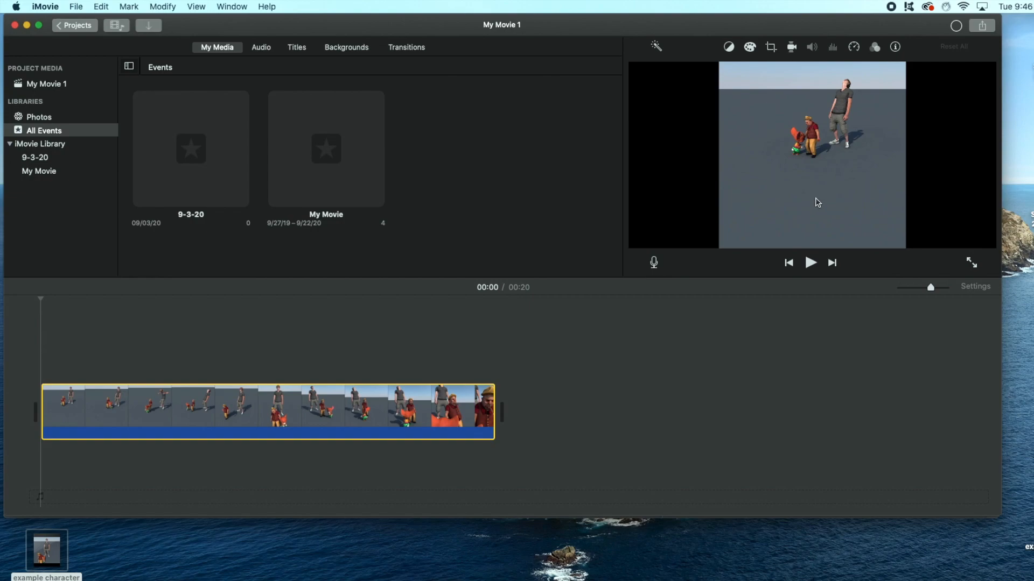
Briefly preview the imported clip and return the playhead to the start of the timeline
click(810, 263)
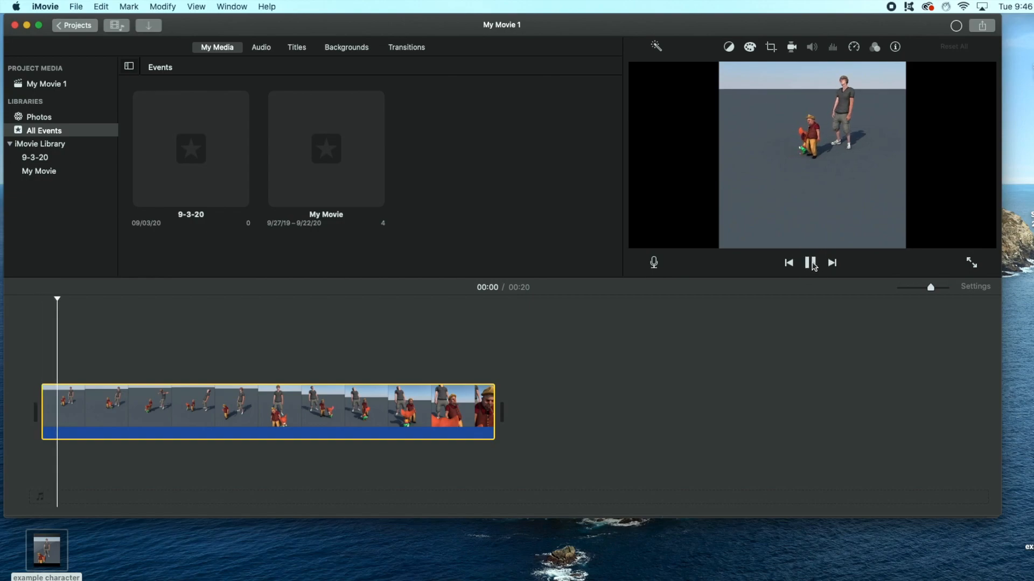
click(811, 263)
key(Home)
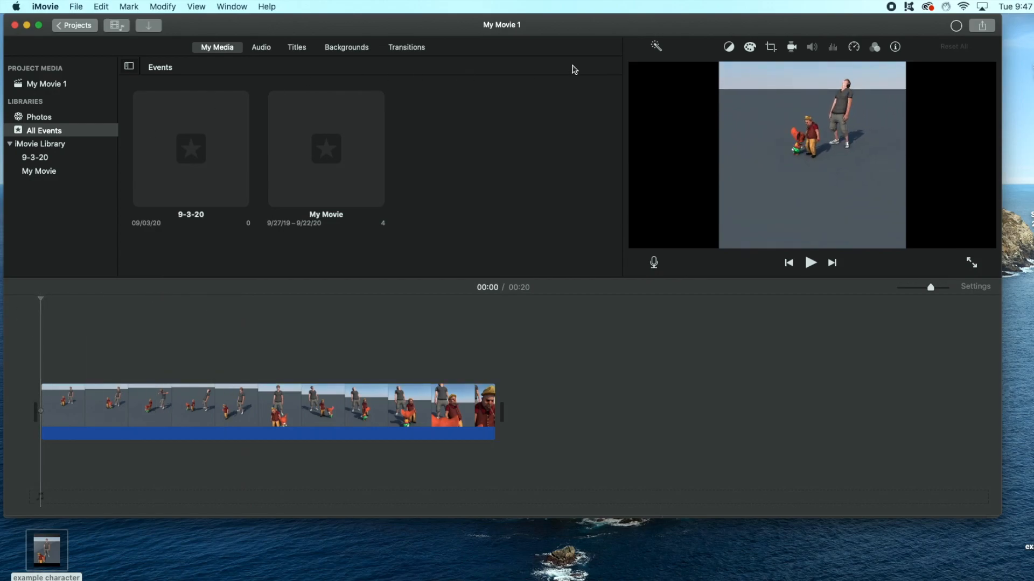
Crop the clip with Crop to Fill, framing the three characters more tightly, and play back the result
click(771, 49)
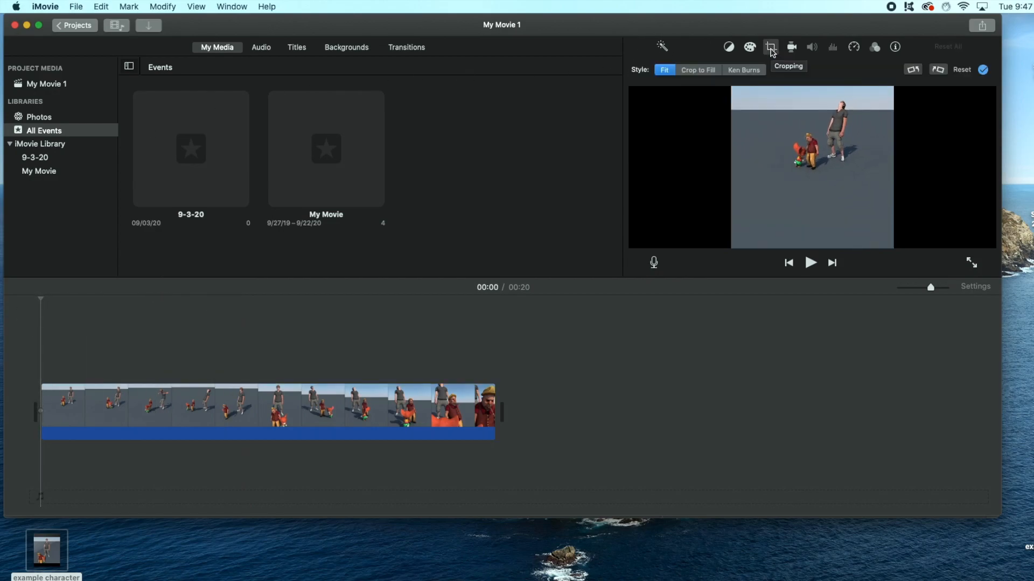
click(702, 74)
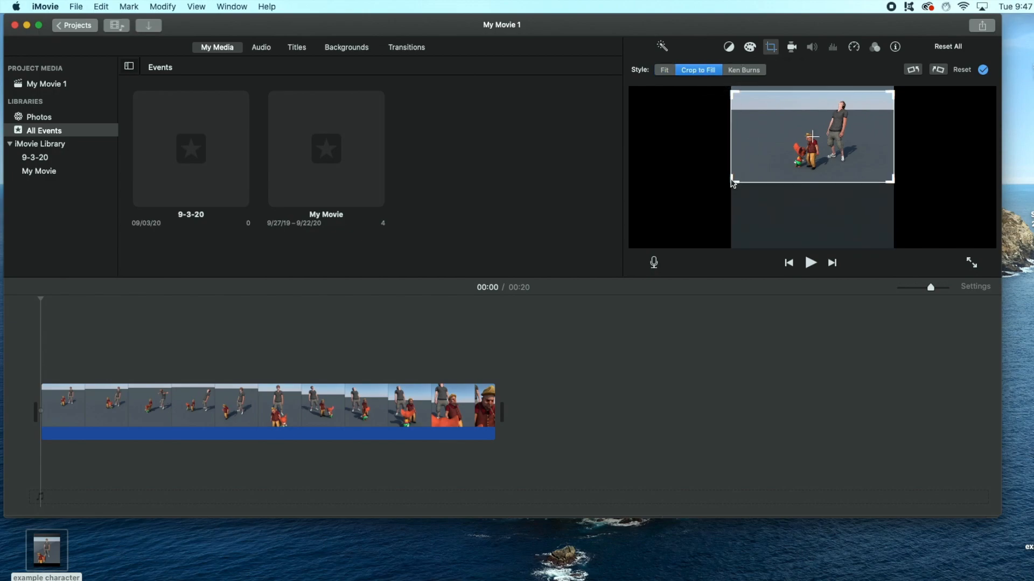
drag(732, 183, 808, 192)
drag(900, 180, 872, 168)
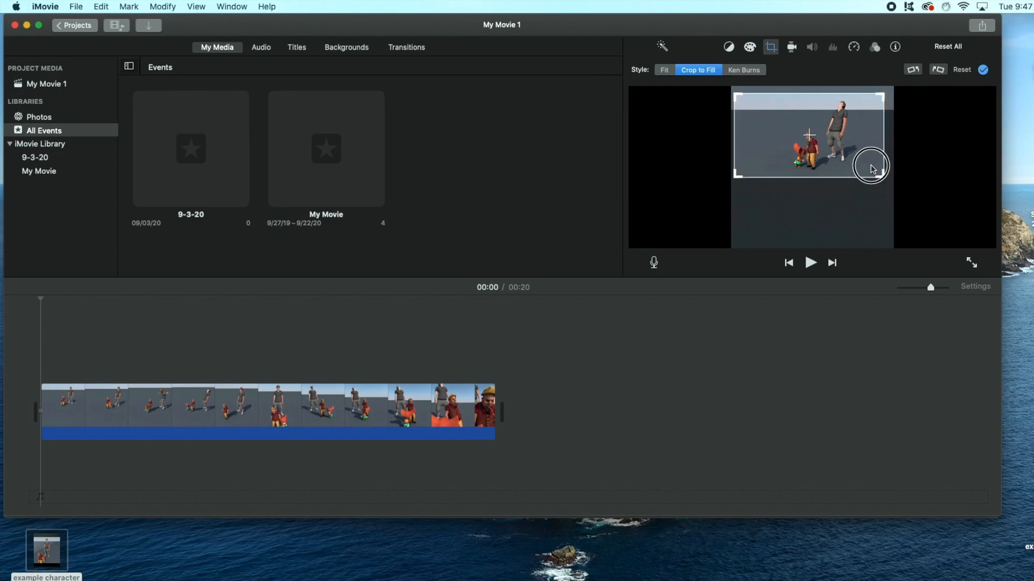
key(Return)
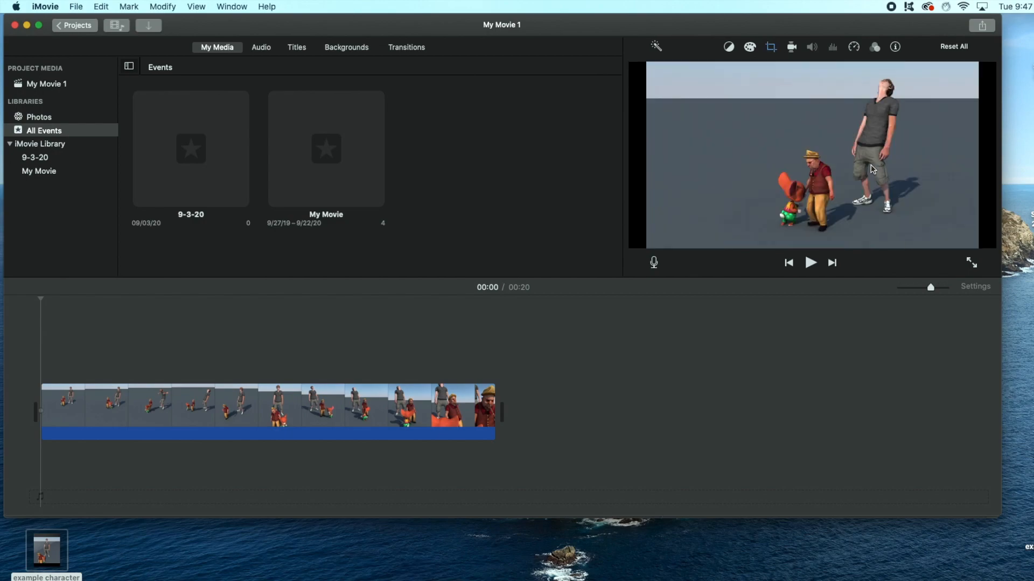
click(810, 262)
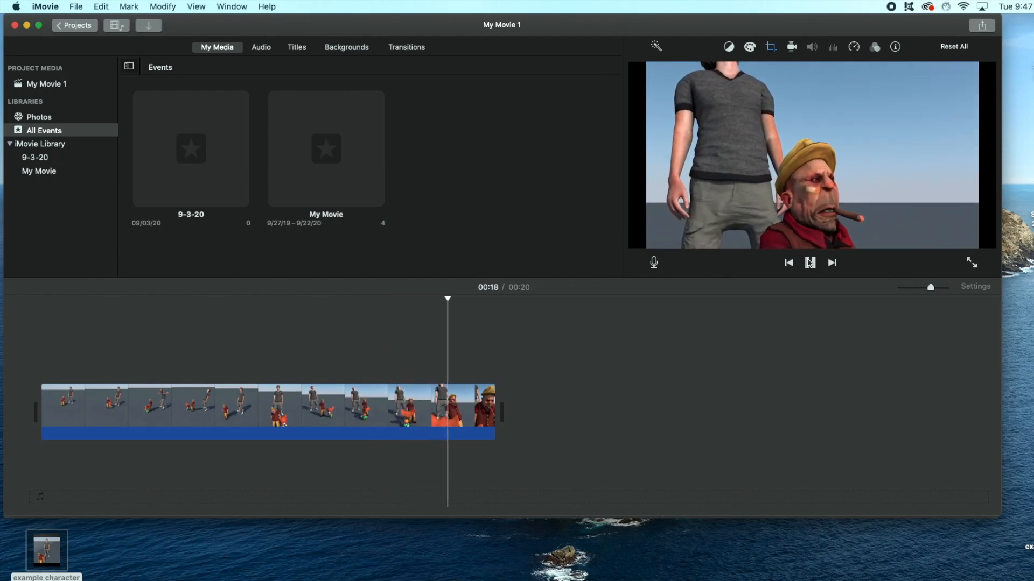
click(809, 262)
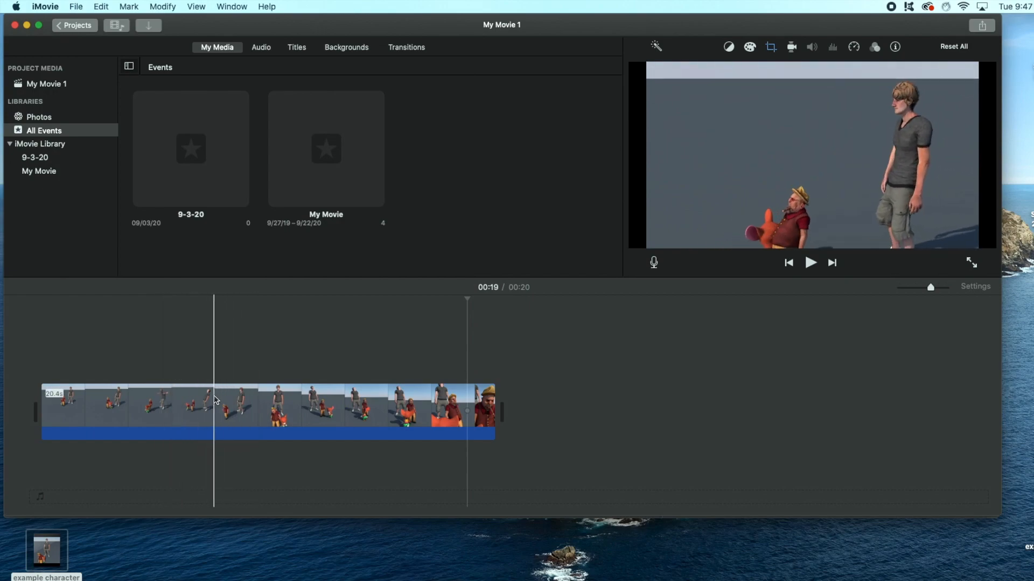
Split the timeline clip about 2.5 seconds from its start
click(97, 405)
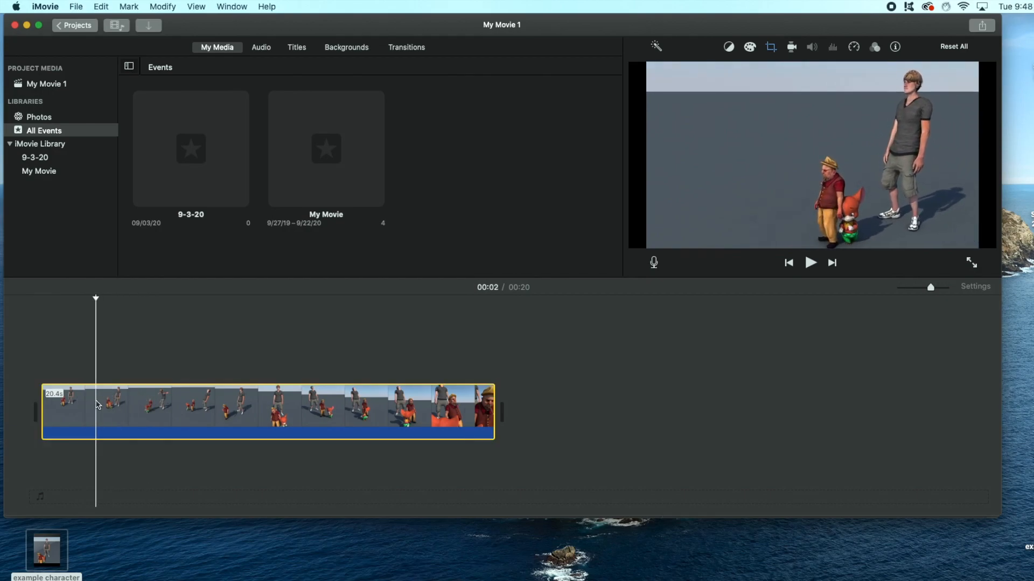
right_click(98, 405)
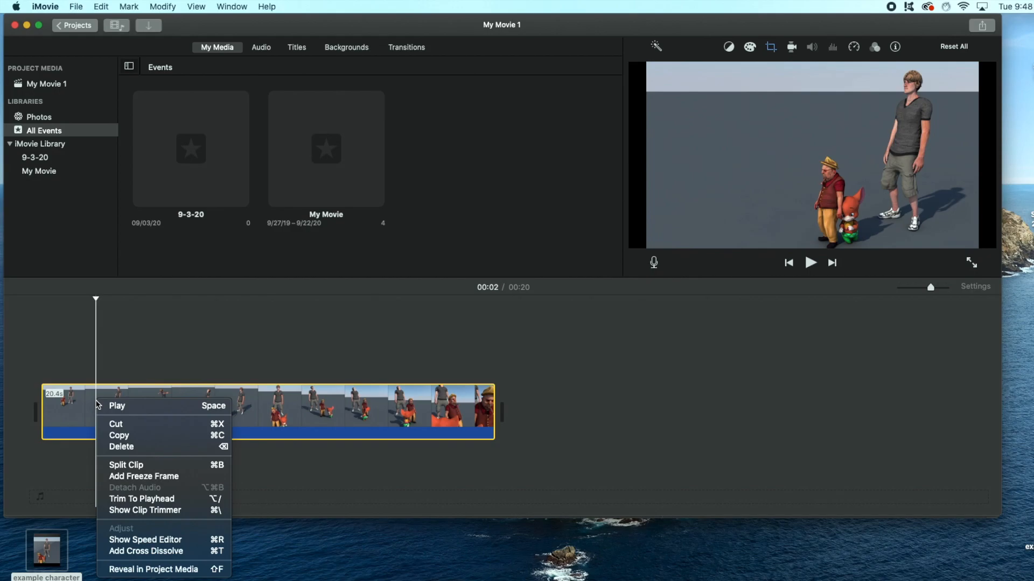
click(118, 467)
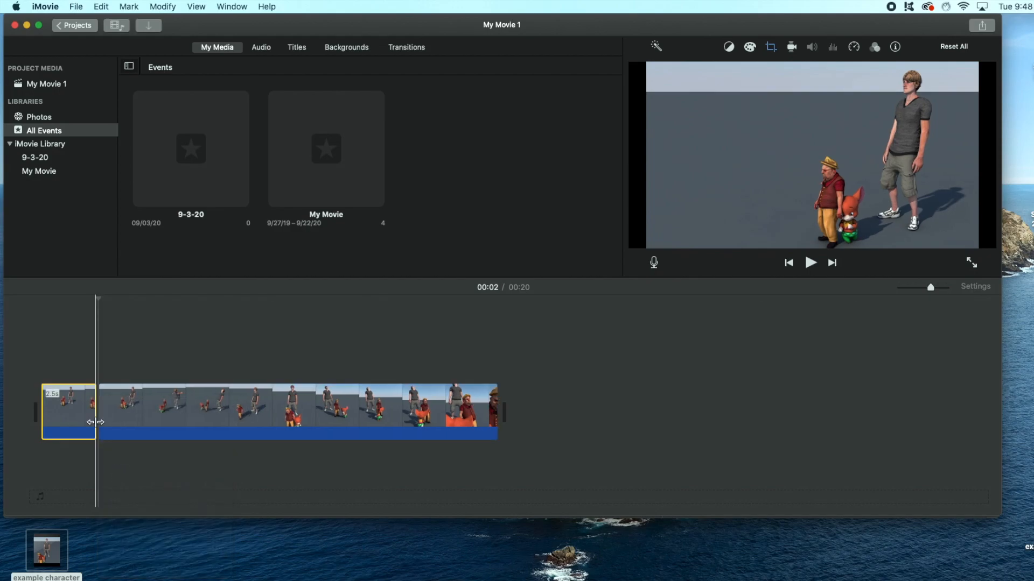
Split the second clip about 2.3 seconds after its start and select the resulting middle piece
click(151, 424)
right_click(150, 418)
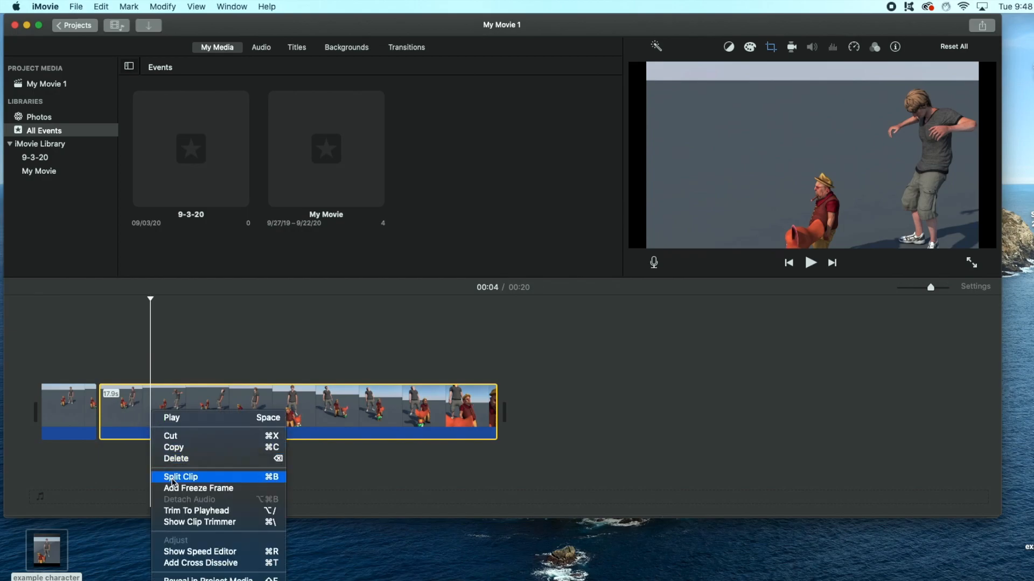
click(172, 477)
click(134, 421)
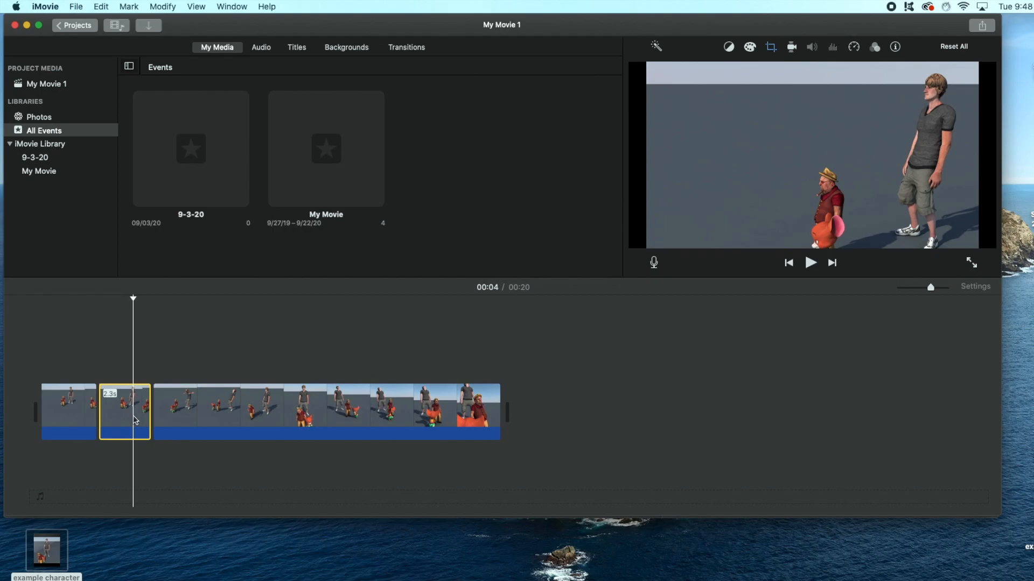
Delete the middle piece of the split clip, undo the deletion and return to the start of the timeline
key(Delete)
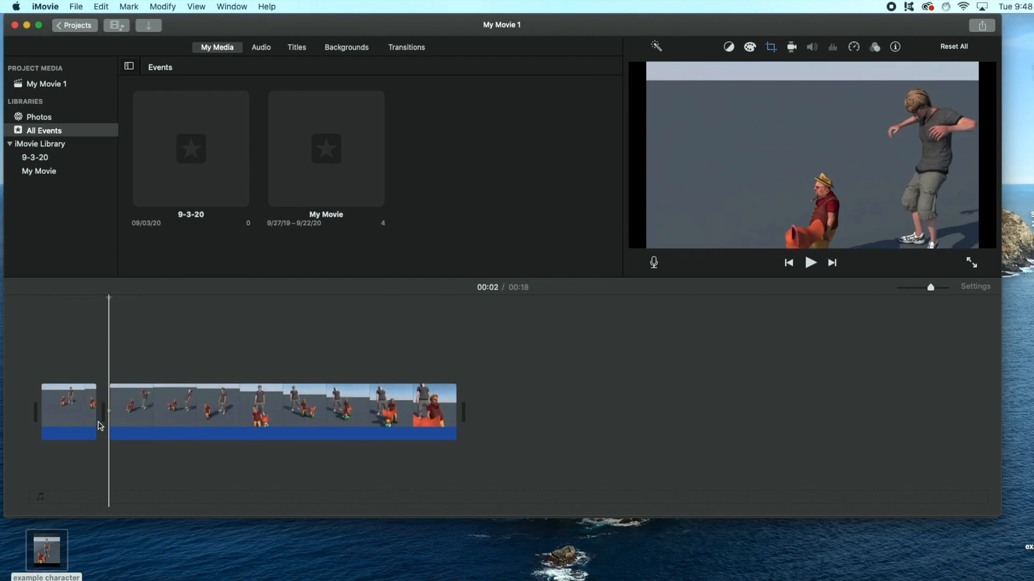
click(72, 411)
click(101, 7)
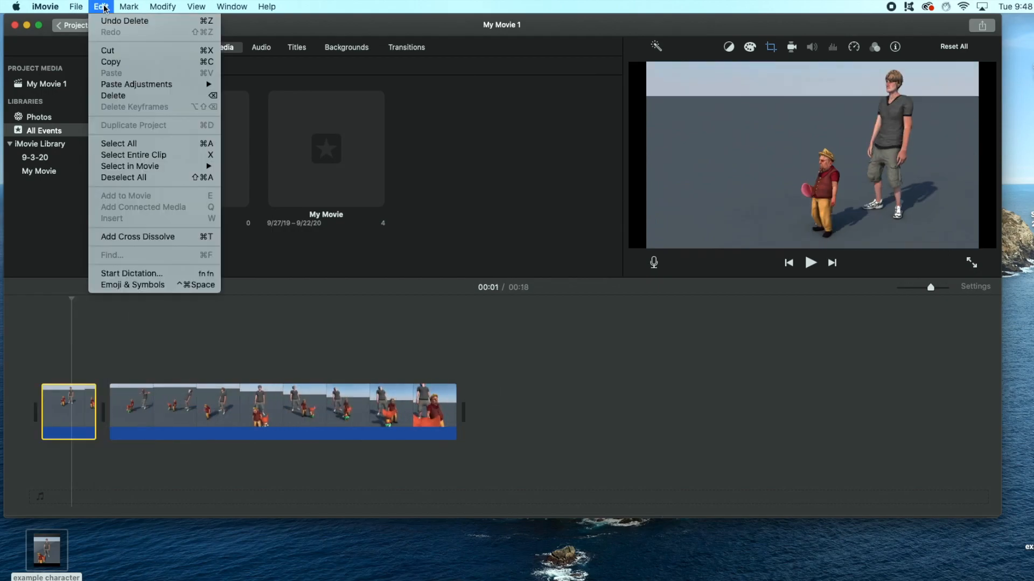
click(110, 21)
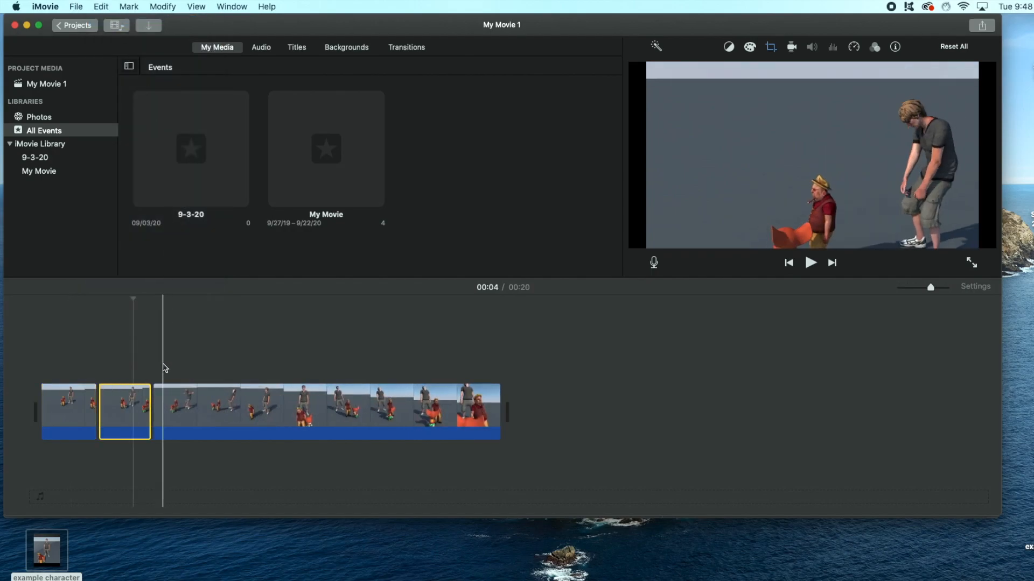
click(42, 336)
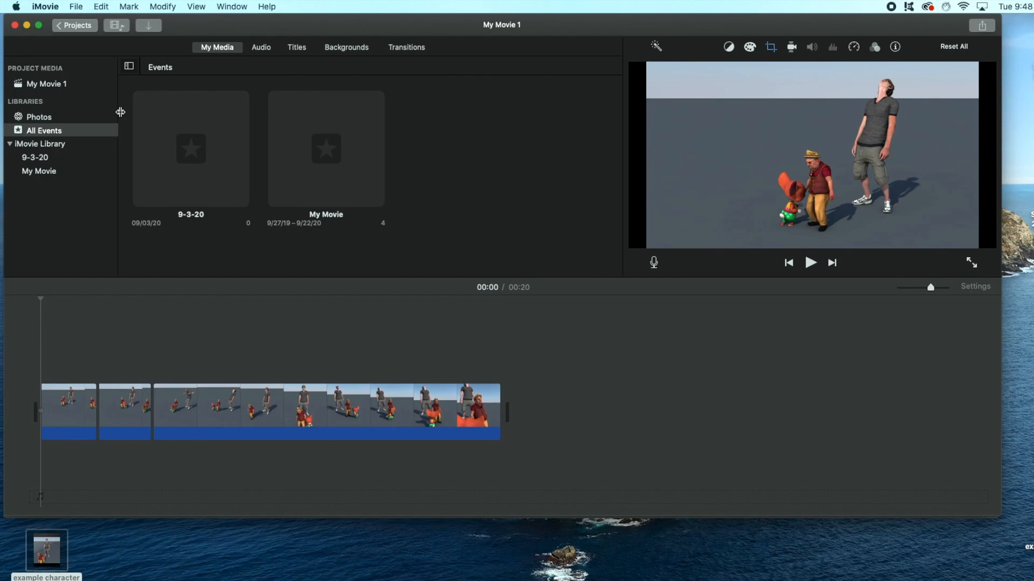
Add an Expand title ahead of the first clip with the text "Multiple Character Animation"
click(294, 49)
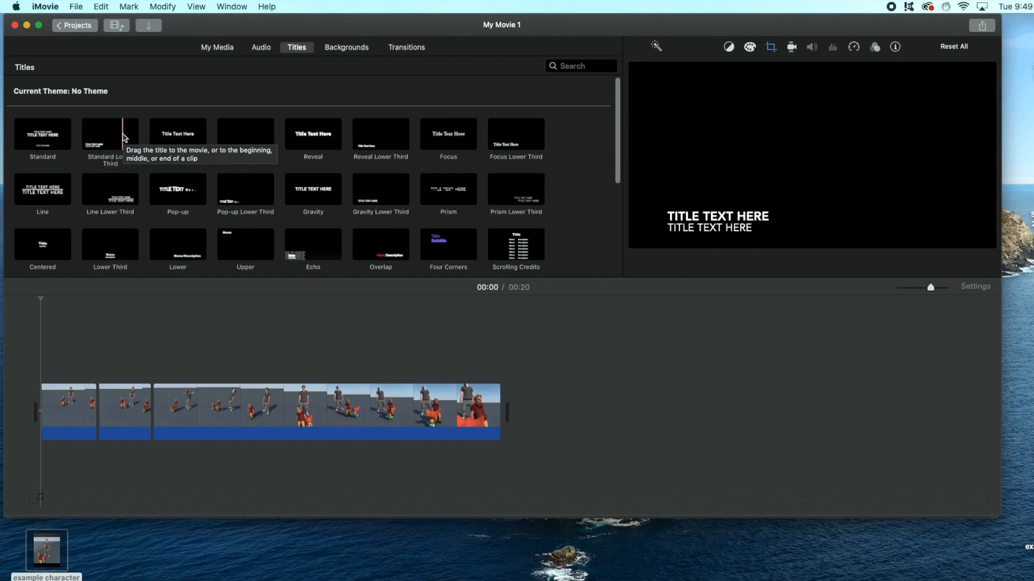
drag(174, 137, 17, 403)
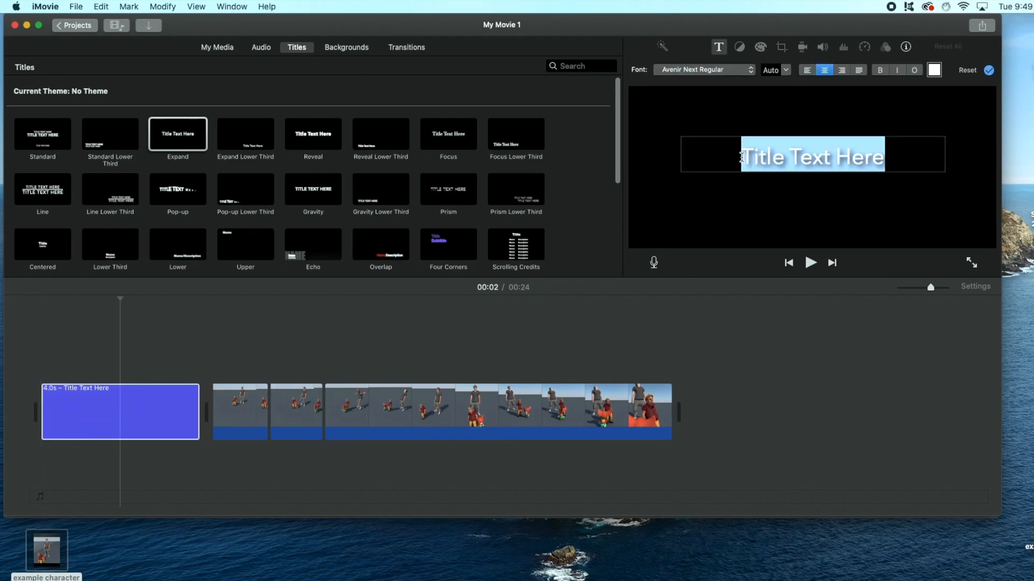
drag(742, 157, 905, 162)
text(Mul)
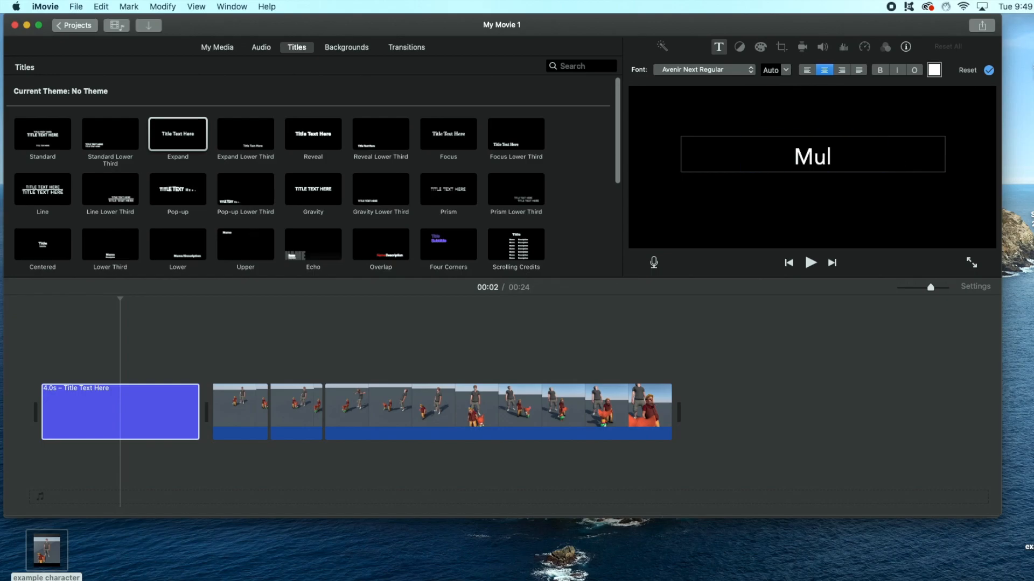
text(tiple Character Animation)
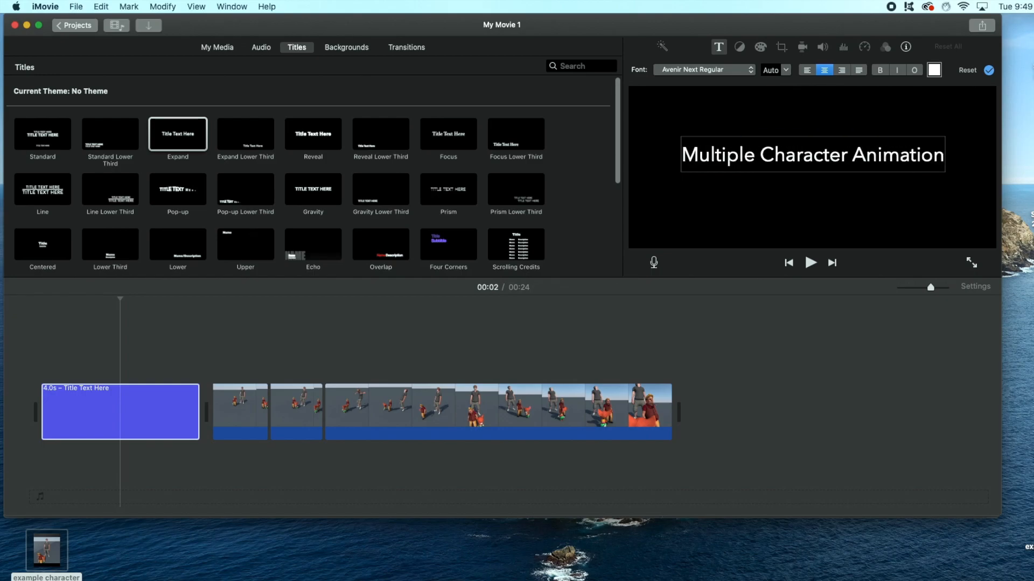
key(super+a)
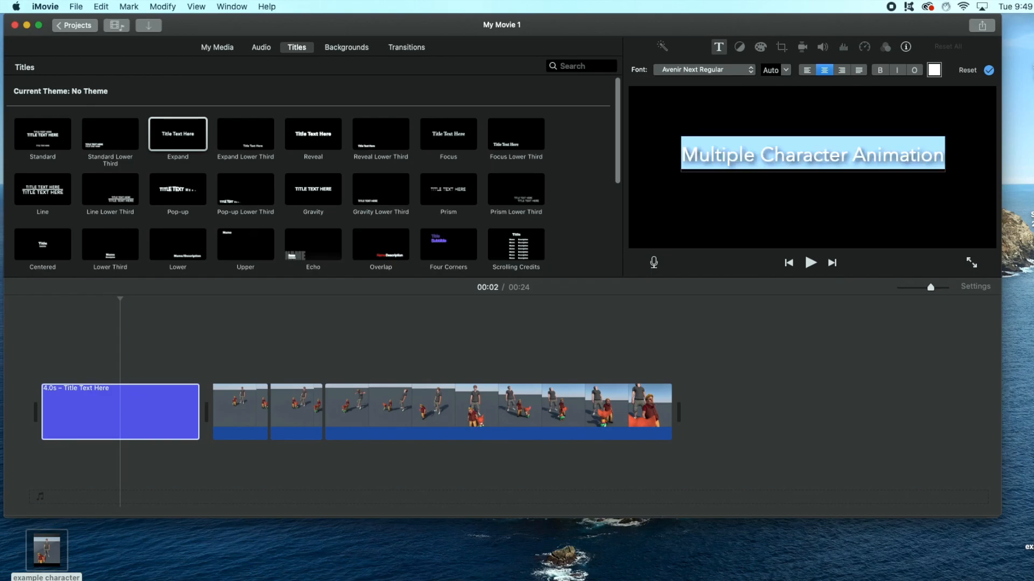
Play back the opening title into the first video clip and select the title clip
click(41, 328)
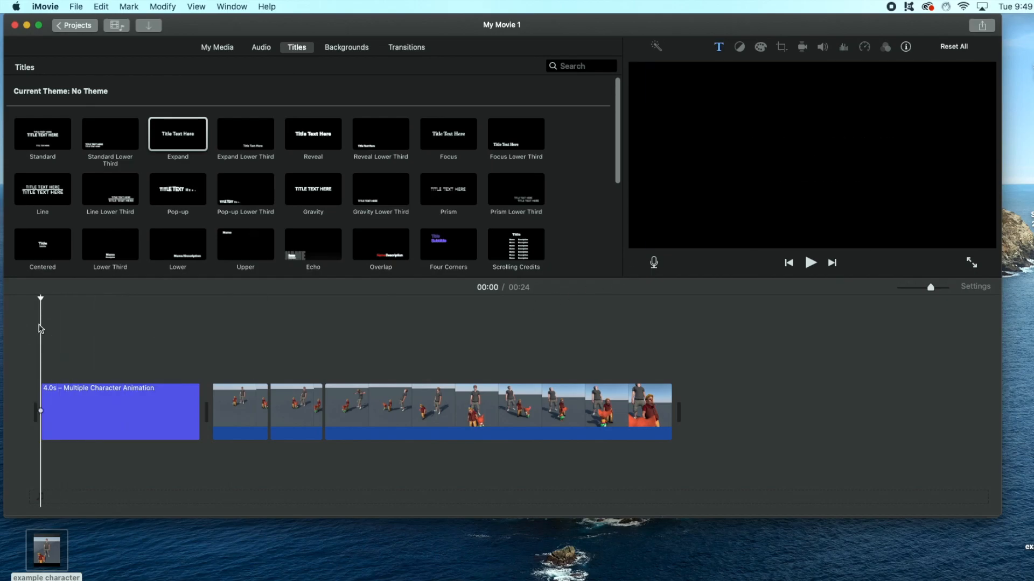
key(space)
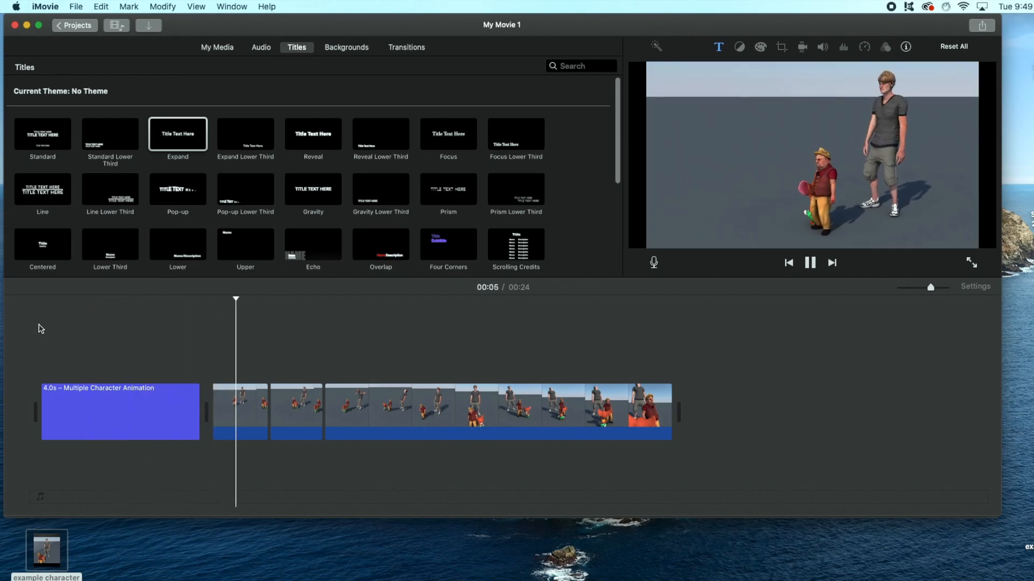
click(105, 419)
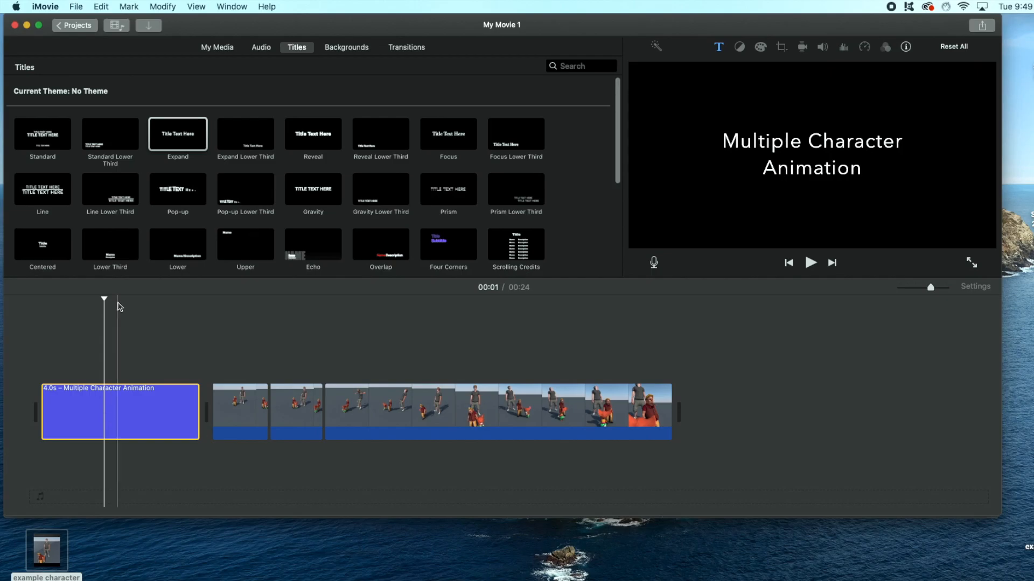
Browse the sound effects sorted by duration, longest first, down to those around 26 seconds
click(261, 48)
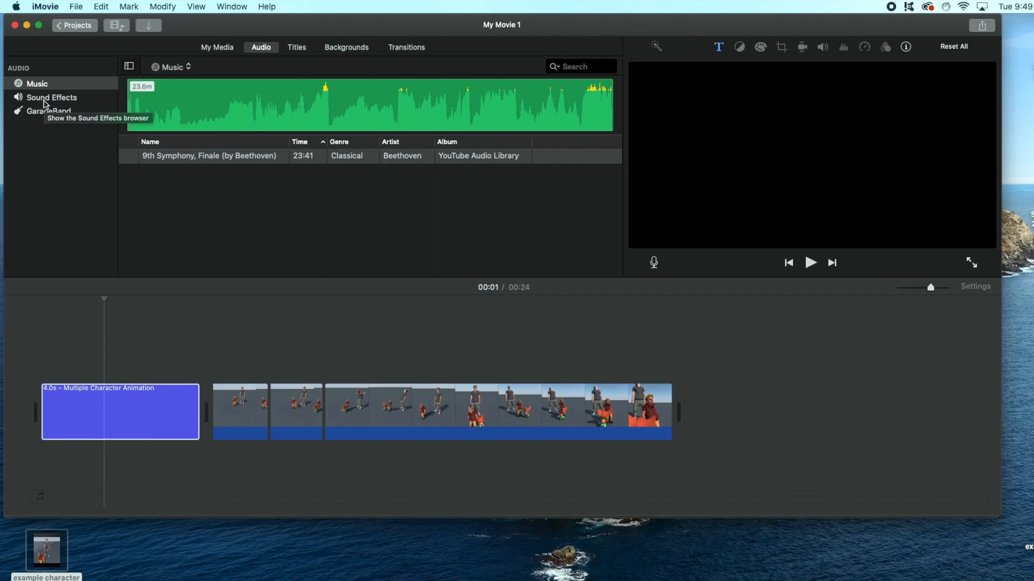
click(41, 100)
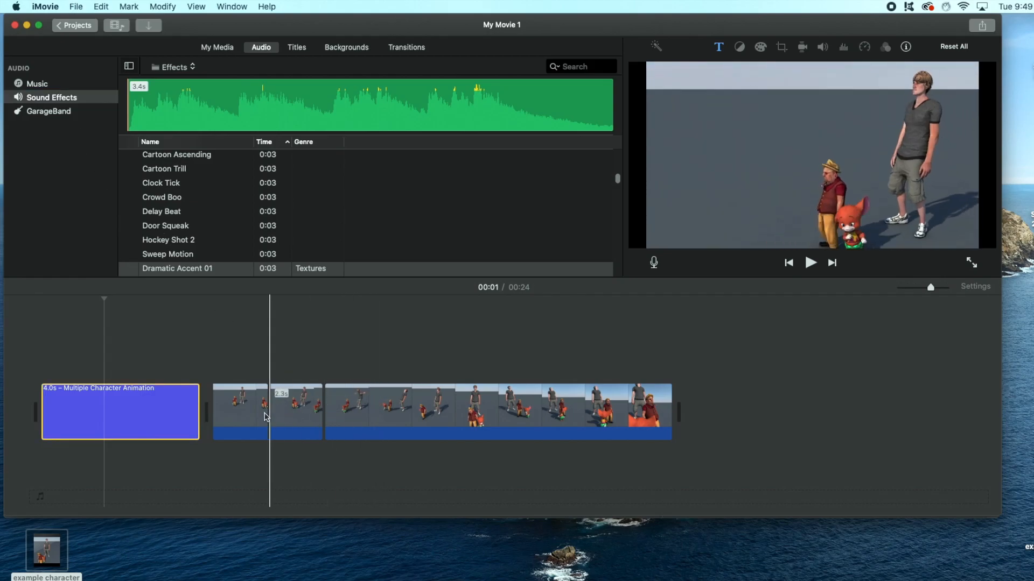
click(210, 420)
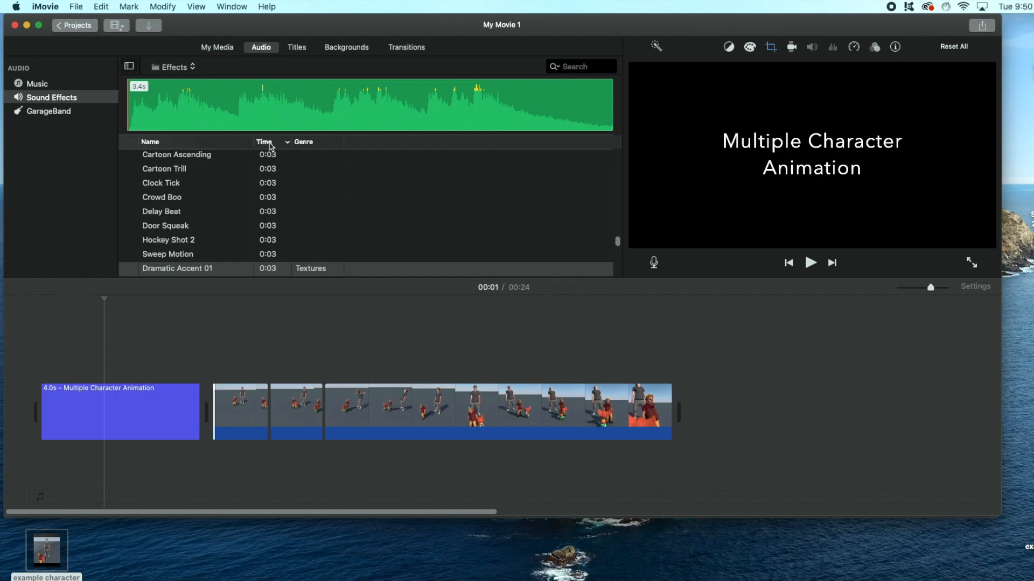
scroll(263, 202, down, 10)
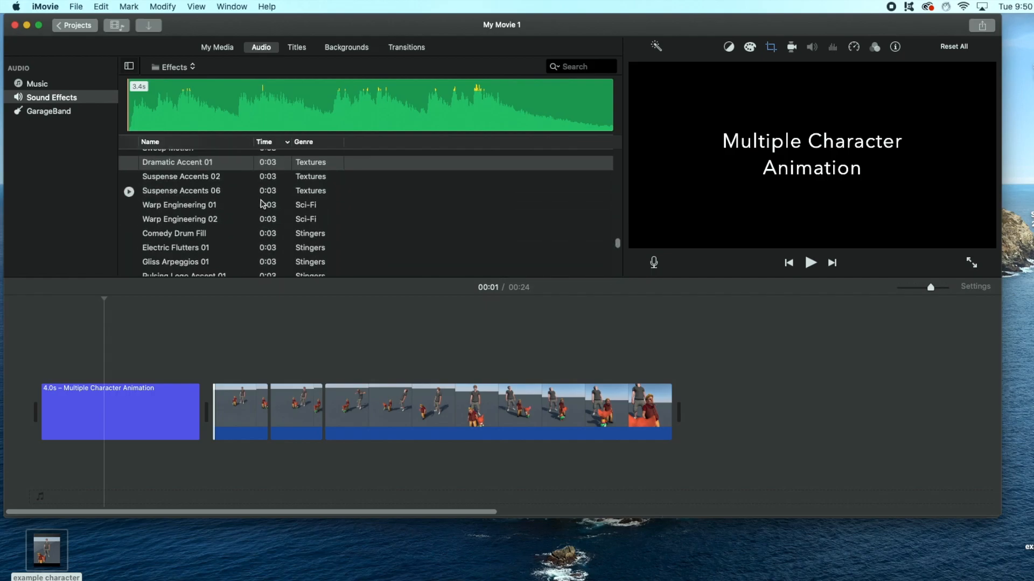
scroll(263, 203, down, 5)
drag(617, 246, 617, 189)
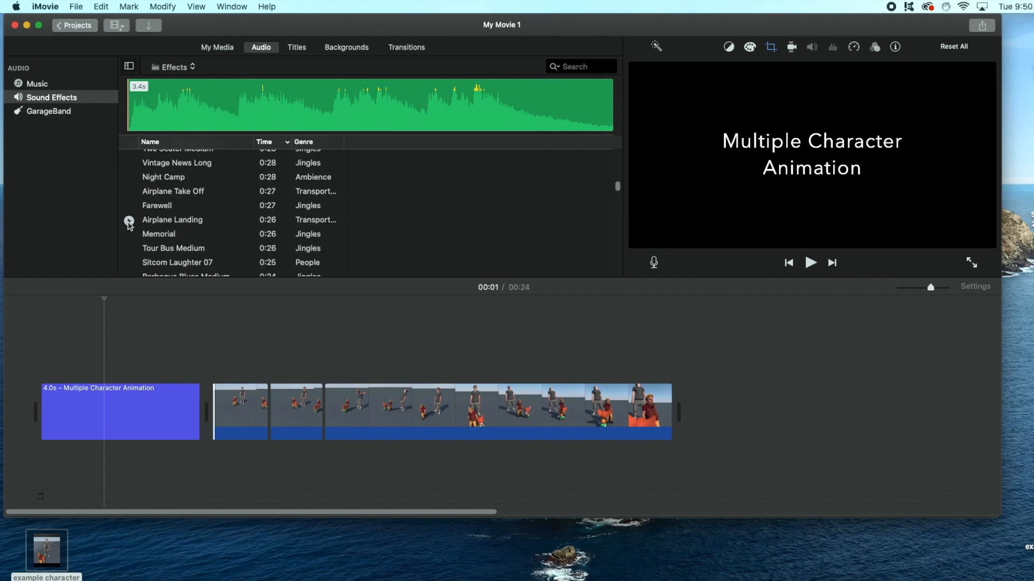
Preview the Airplane Landing, Farewell, Memorial, Tour Bus Medium and Sitcom Laughter 07 sound effects, raising the system volume
click(129, 220)
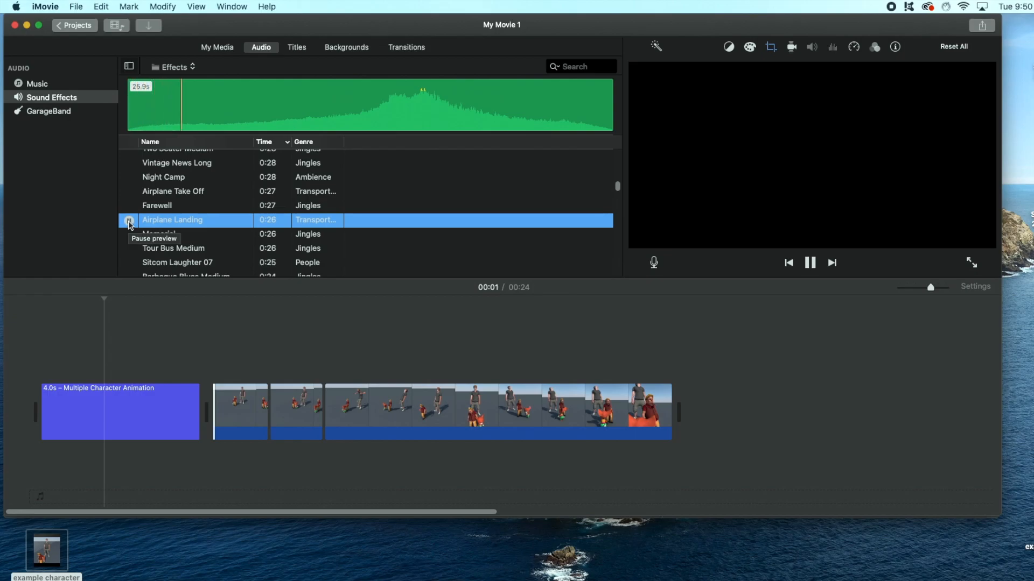
key(XF86AudioRaiseVolume)
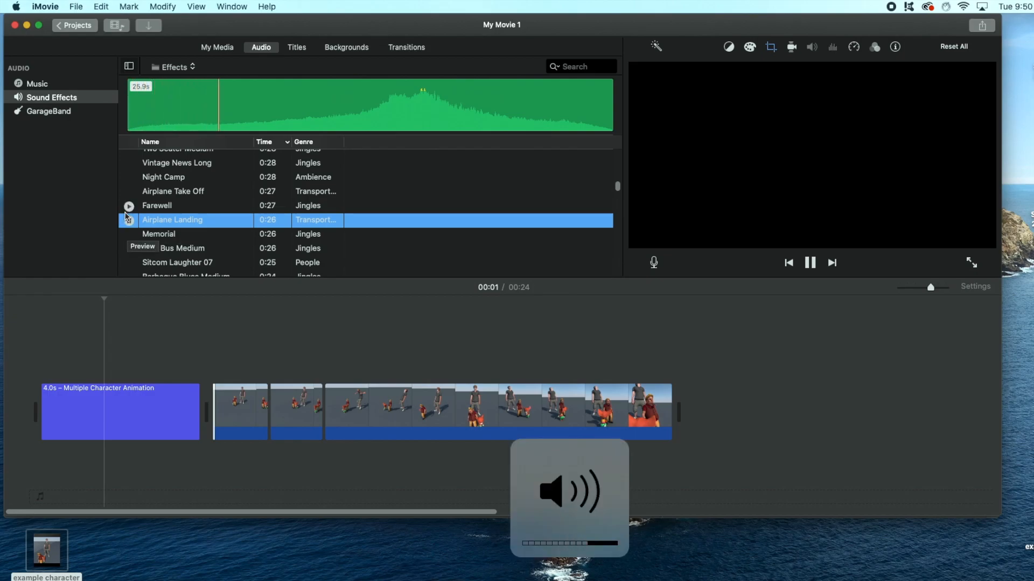
click(129, 207)
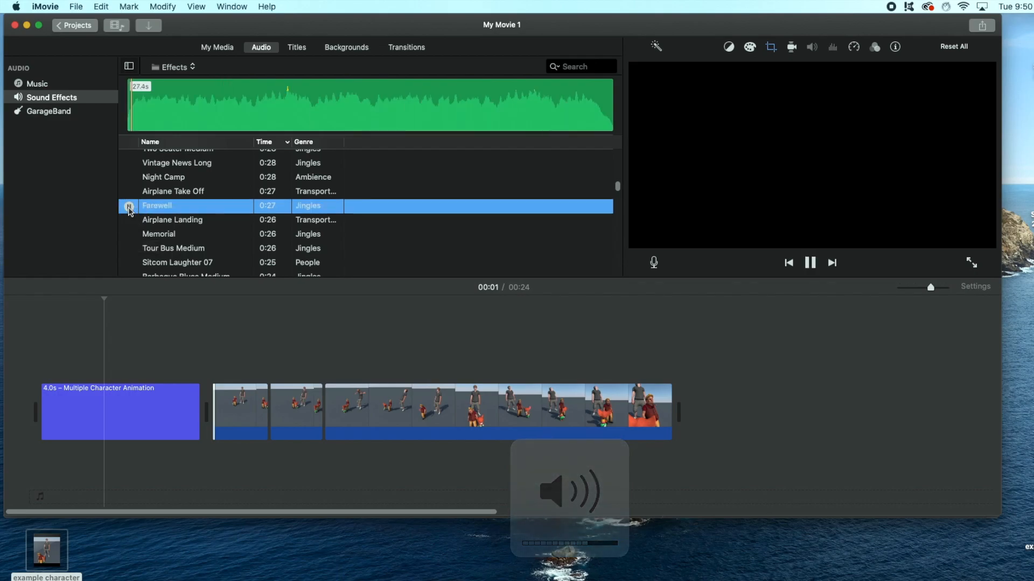
click(129, 235)
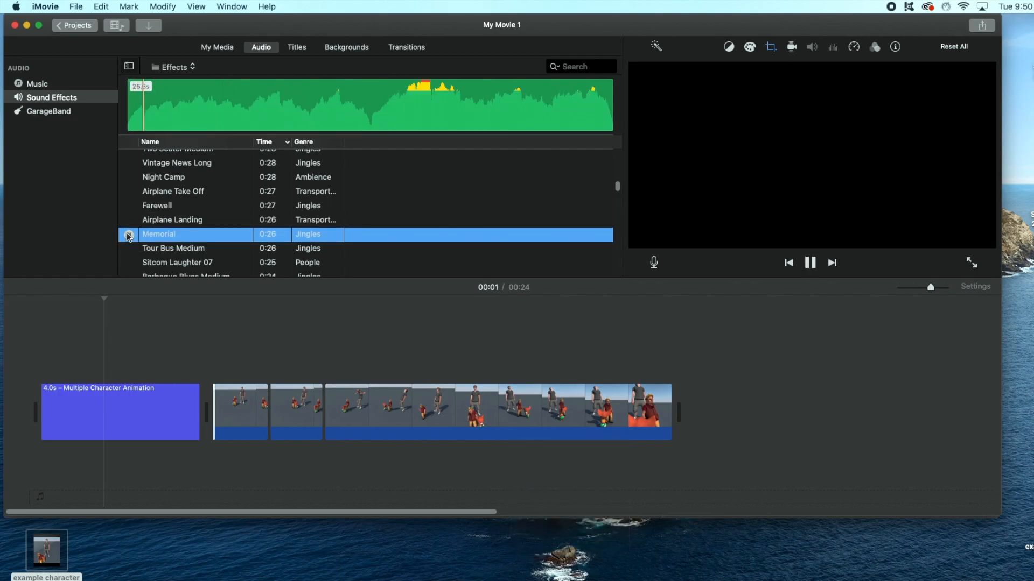
scroll(129, 237, down, 1)
click(129, 244)
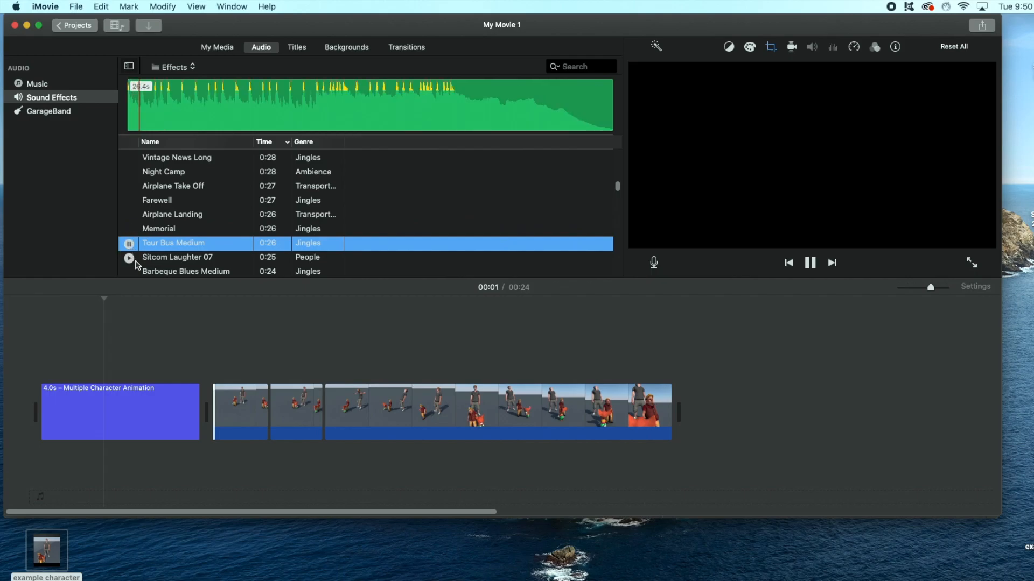
click(130, 258)
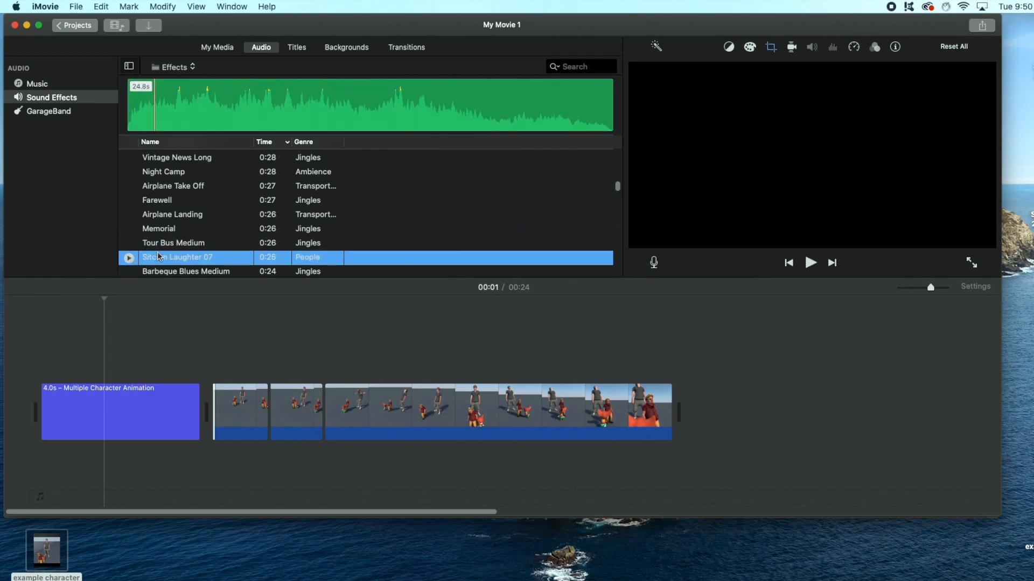
Add Sitcom Laughter 07 as an audio track from the start of the movie and play back the result
drag(155, 259, 43, 461)
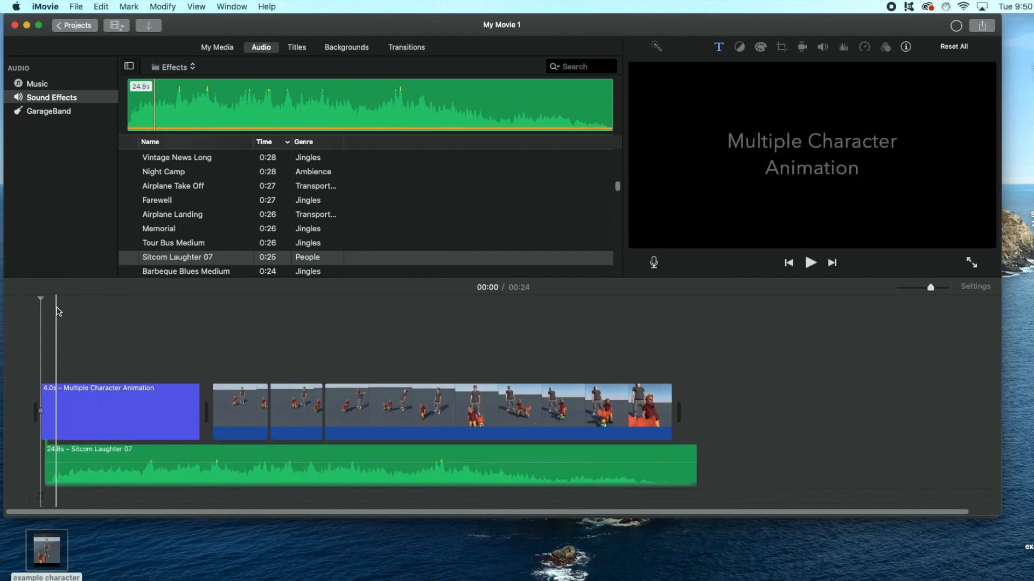
key(space)
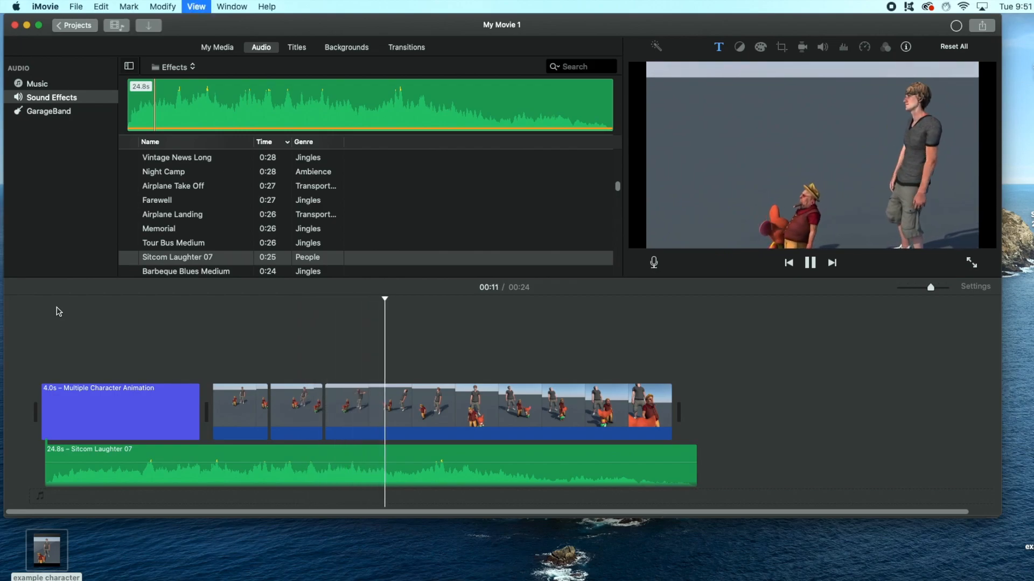
key(space)
Add the Comedy Whistle sound effect and position it beneath the end of the first video clip
drag(619, 191, 620, 229)
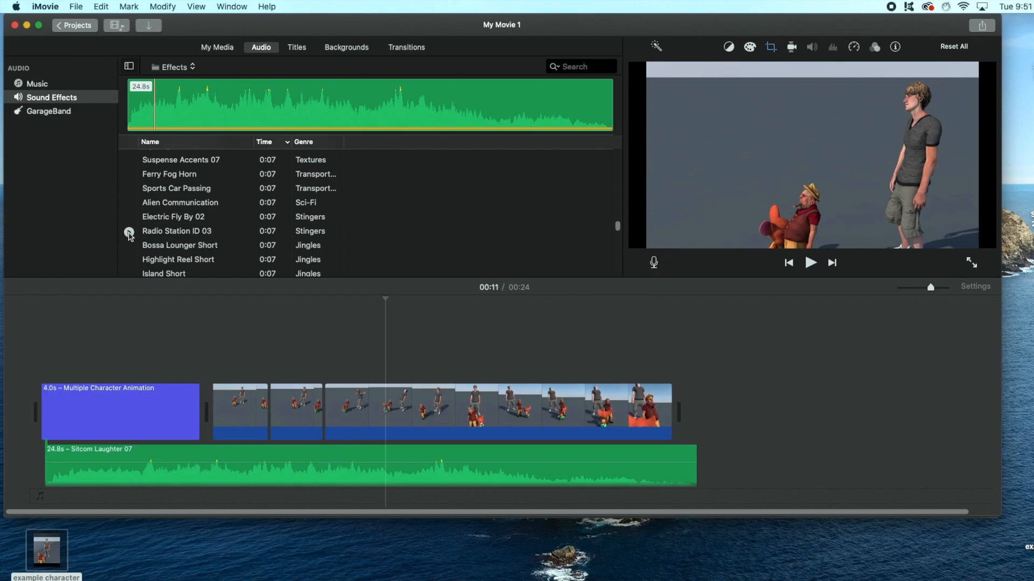
scroll(131, 237, down, 10)
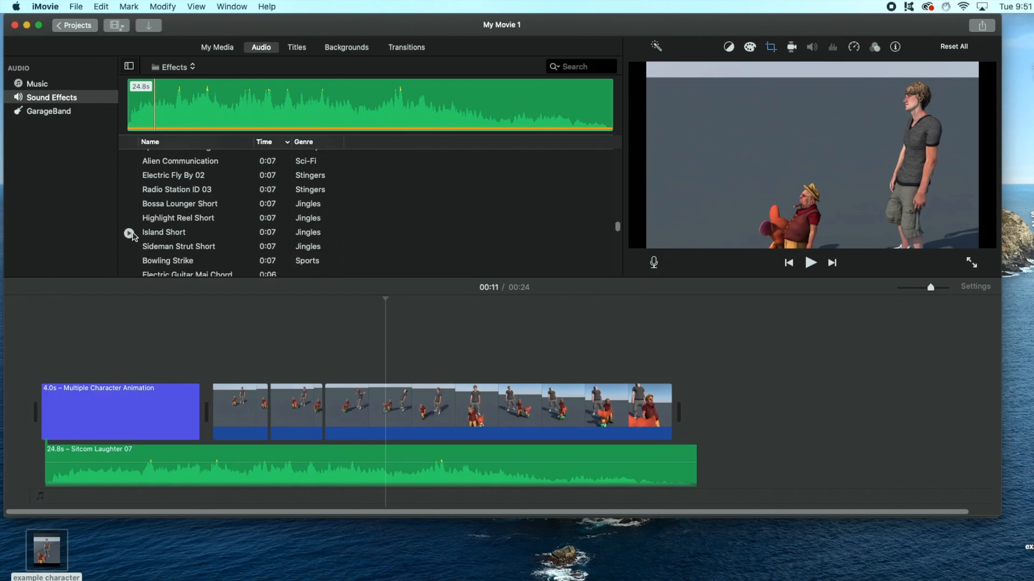
scroll(155, 225, down, 1)
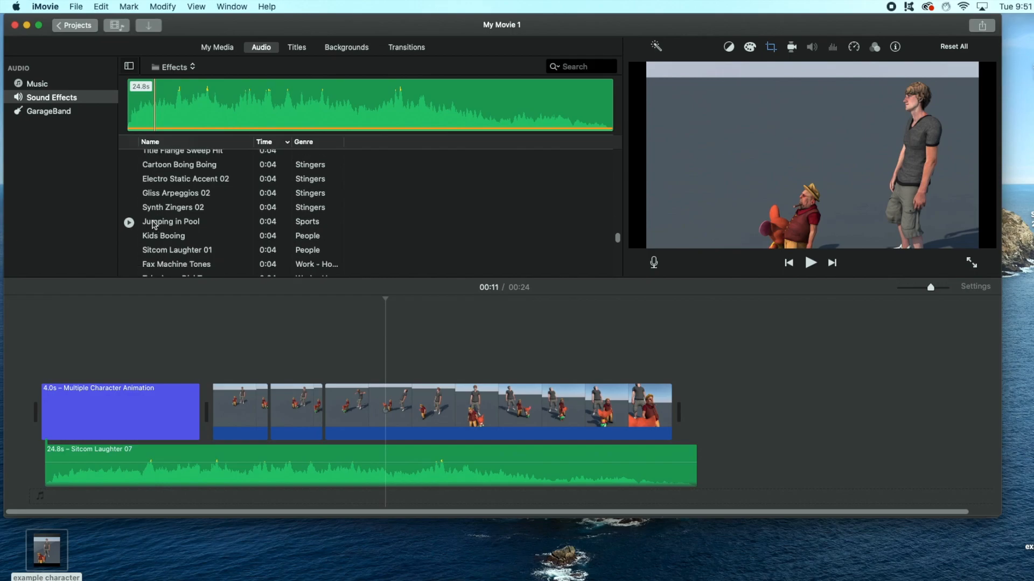
drag(172, 231, 136, 366)
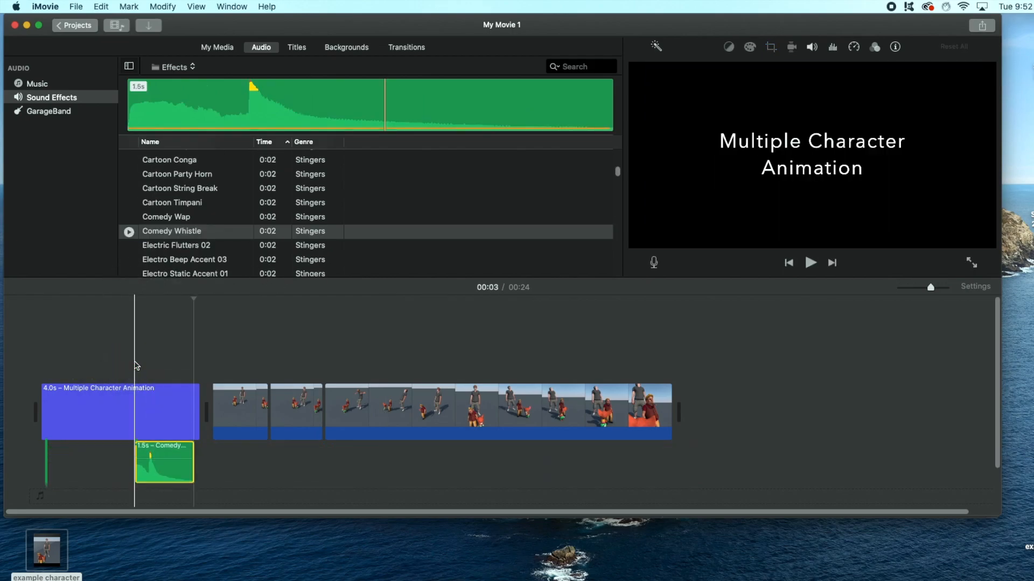
drag(160, 471, 269, 469)
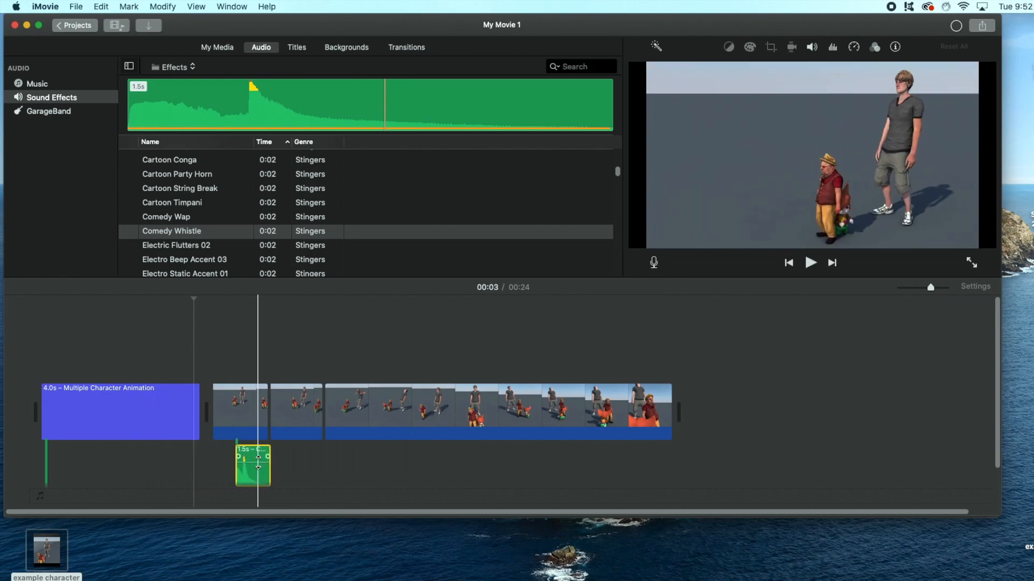
Split the Ambient Effect 1 audio clip about 5.3 seconds in and delete its trailing piece
scroll(159, 171, down, 3)
click(159, 171)
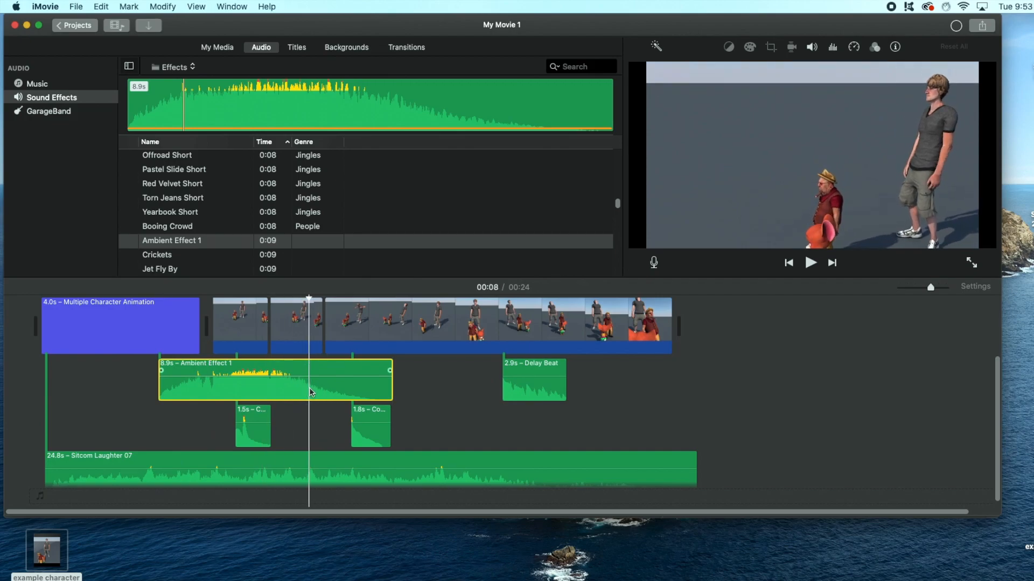
right_click(309, 392)
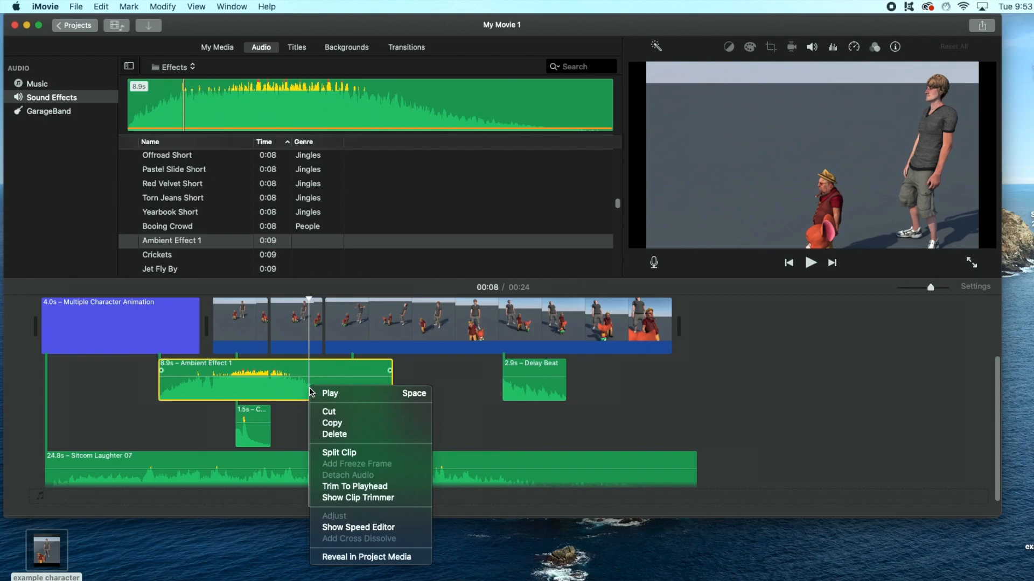
click(323, 453)
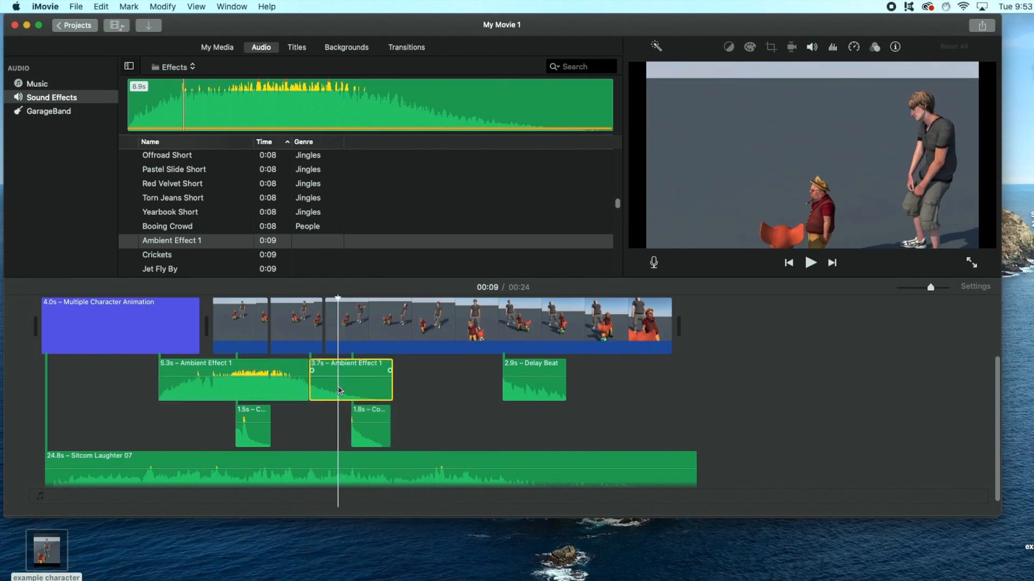
key(Delete)
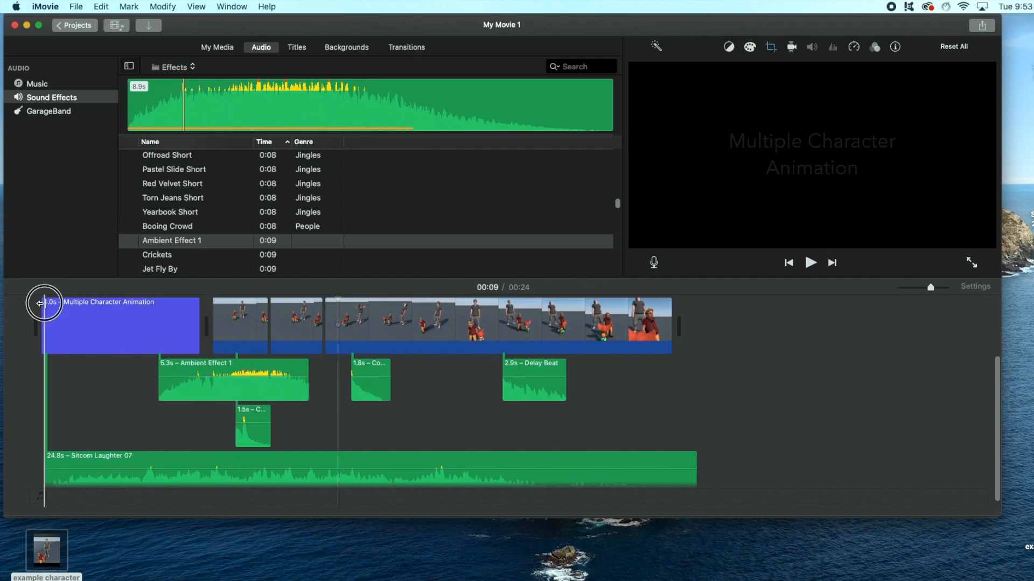
click(41, 303)
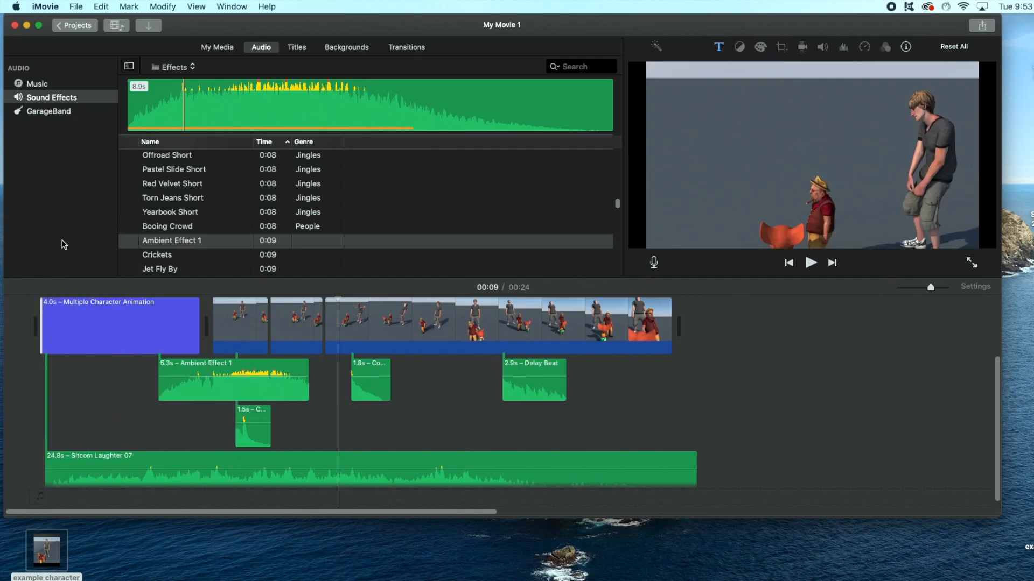
Play back the edited movie from its beginning to review the sound effects, pausing near the 20-second mark
key(space)
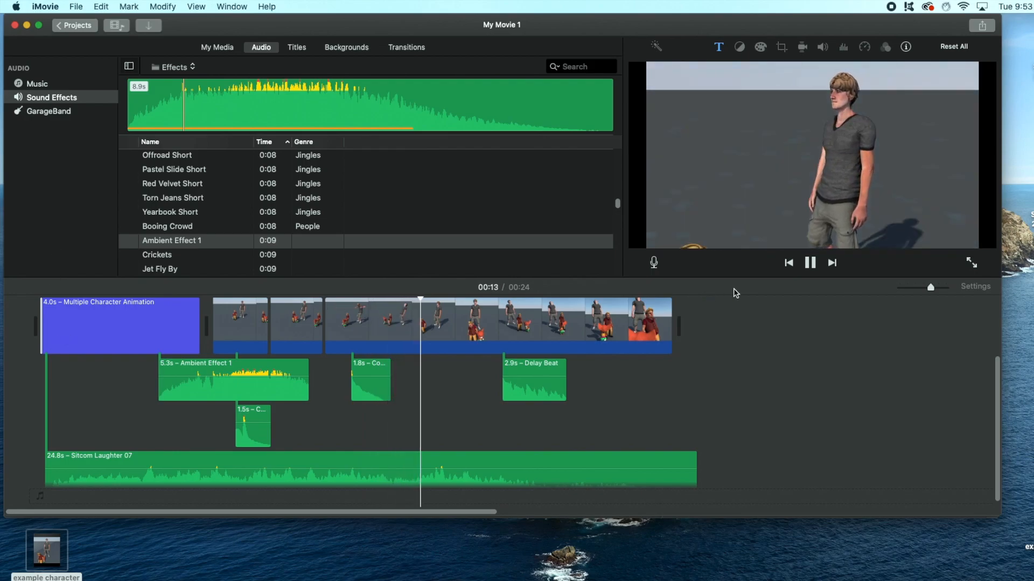
click(789, 264)
click(788, 264)
click(788, 264)
click(789, 264)
click(789, 264)
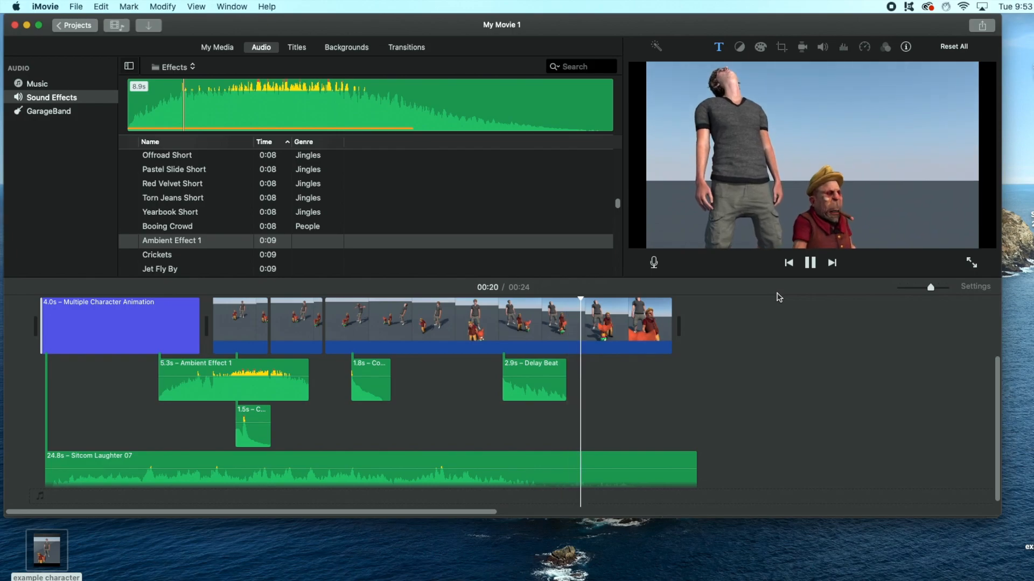
click(810, 264)
Record a voiceover starting about 20 seconds into the movie and play back the last clip with it
drag(630, 299, 592, 295)
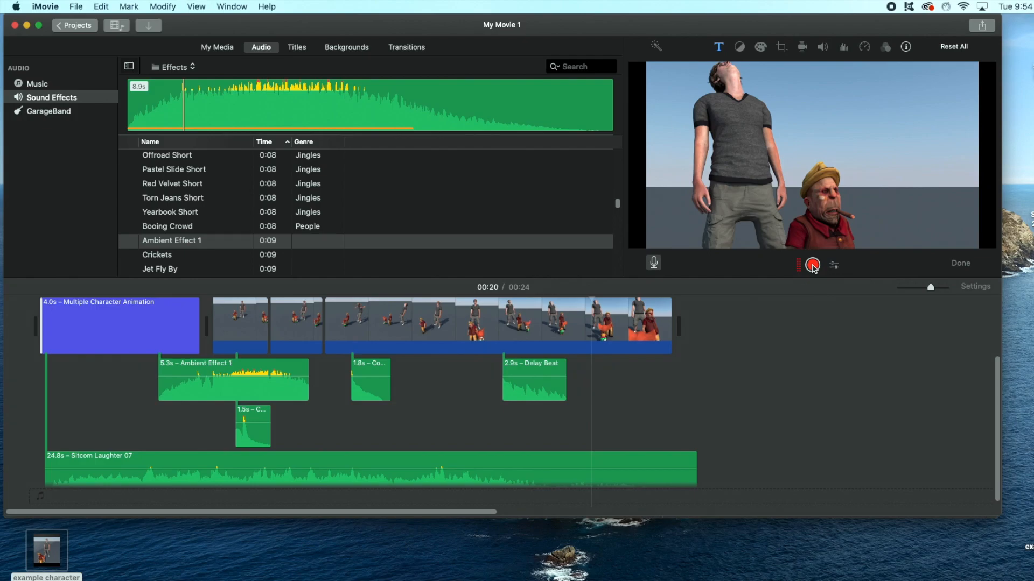
click(812, 265)
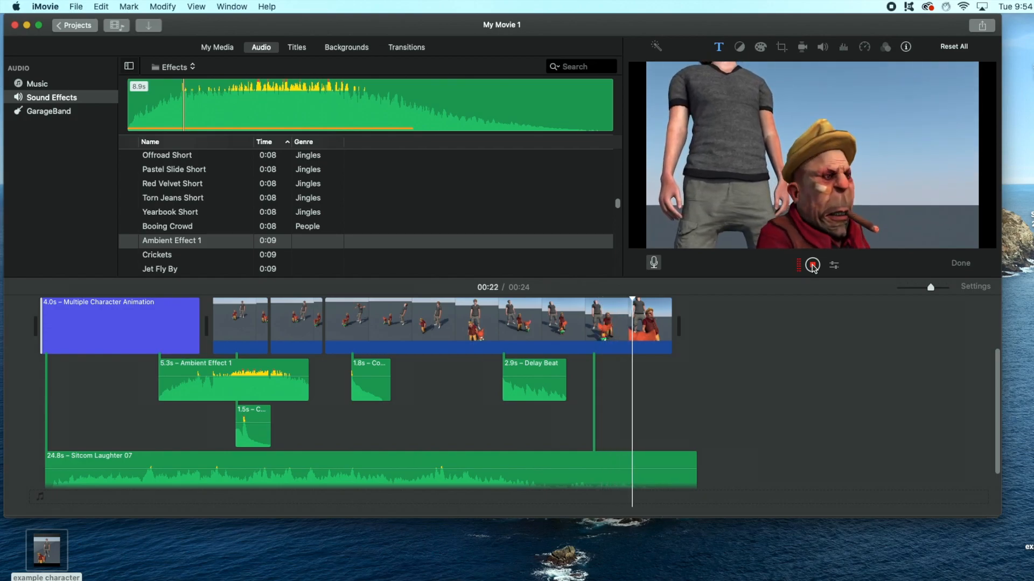
click(813, 265)
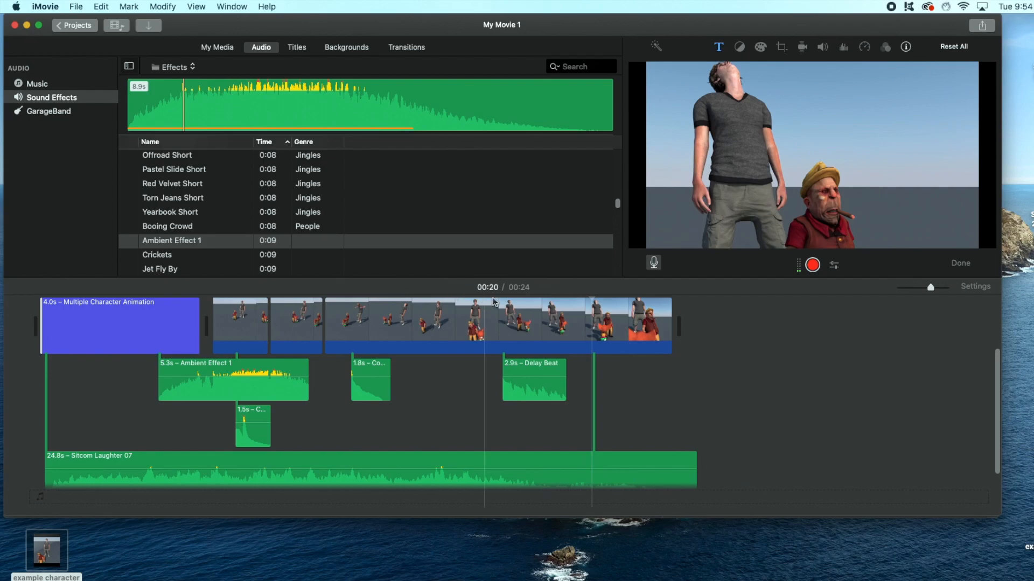
click(545, 300)
key(space)
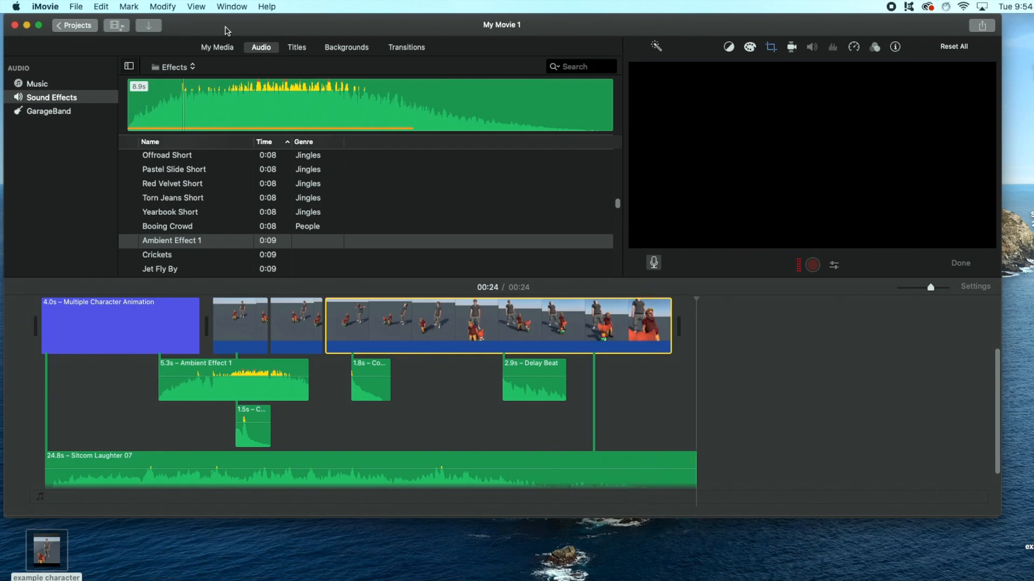
Set up a file export of the movie with Best (ProRes) quality and Better Quality compression
click(75, 7)
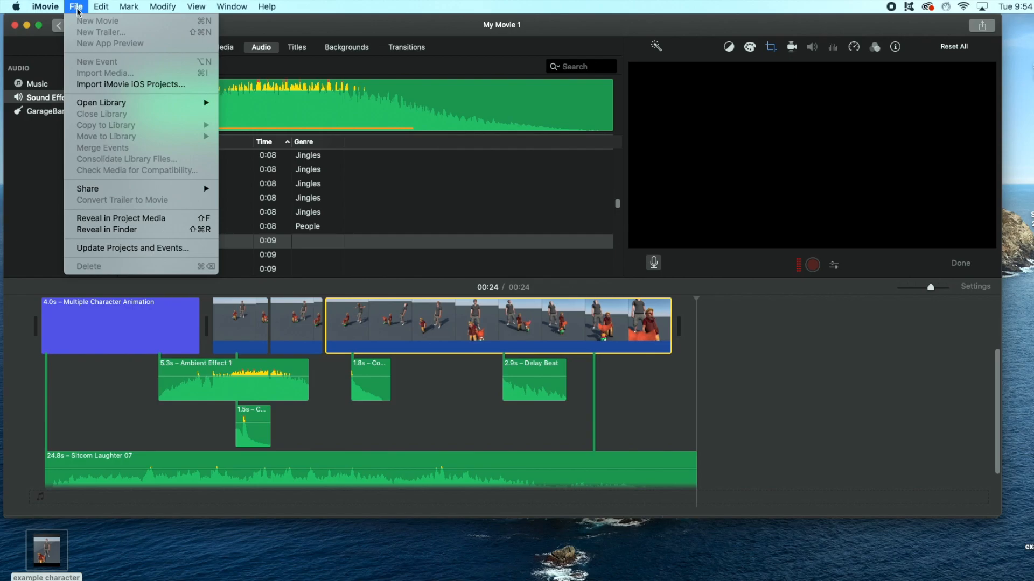
mouse_move(88, 193)
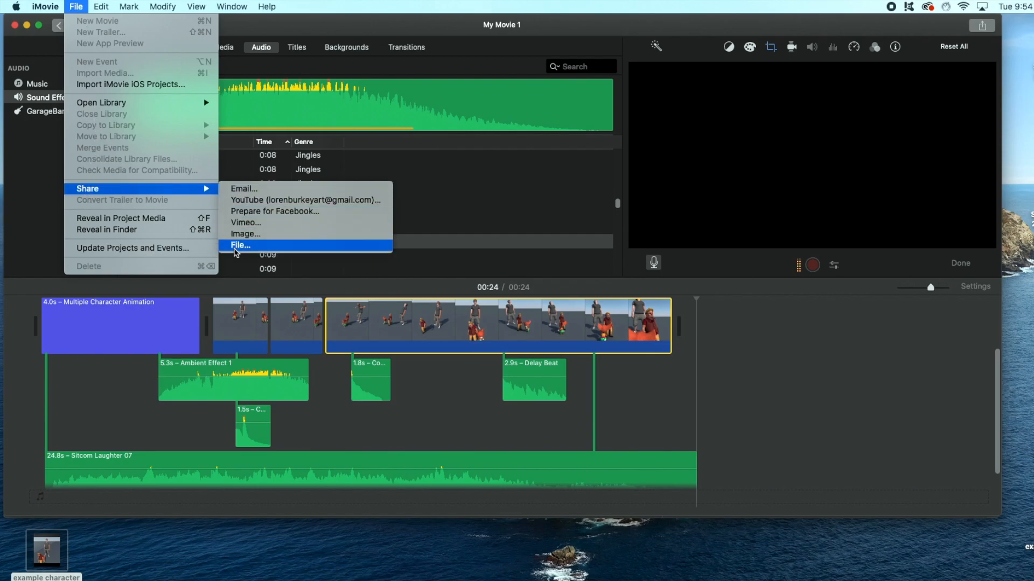
click(241, 245)
click(682, 234)
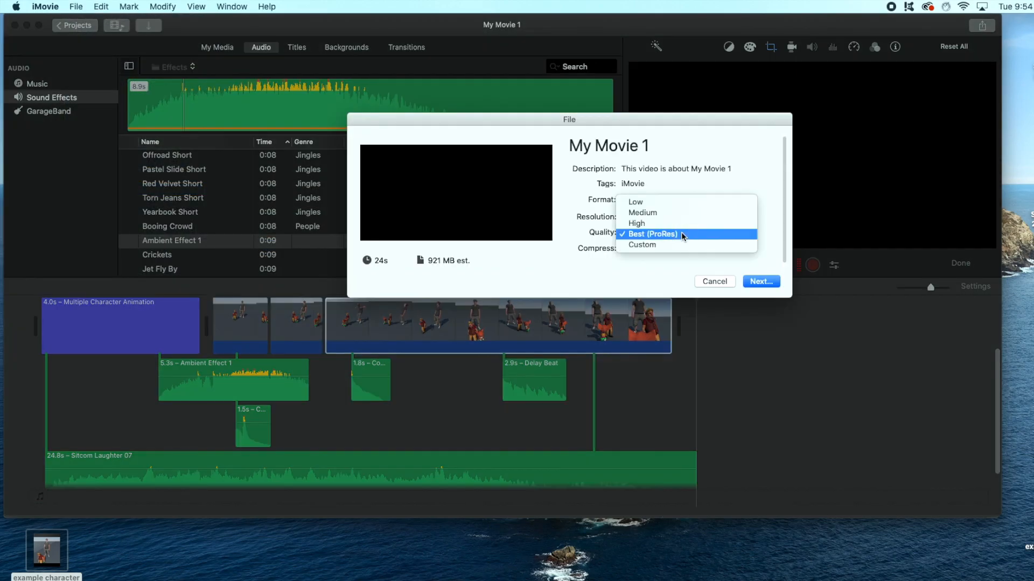
click(681, 234)
click(652, 250)
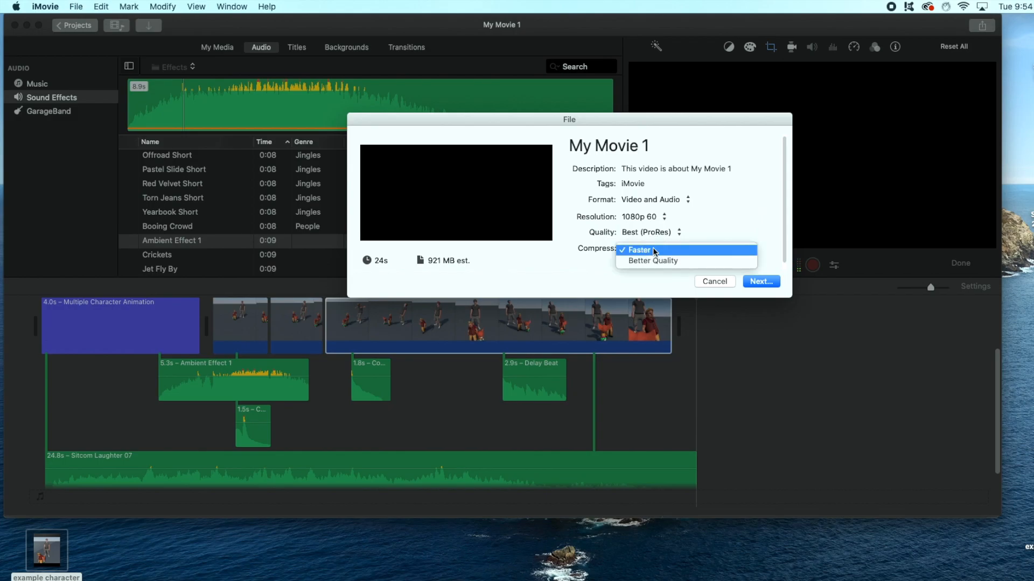
click(654, 262)
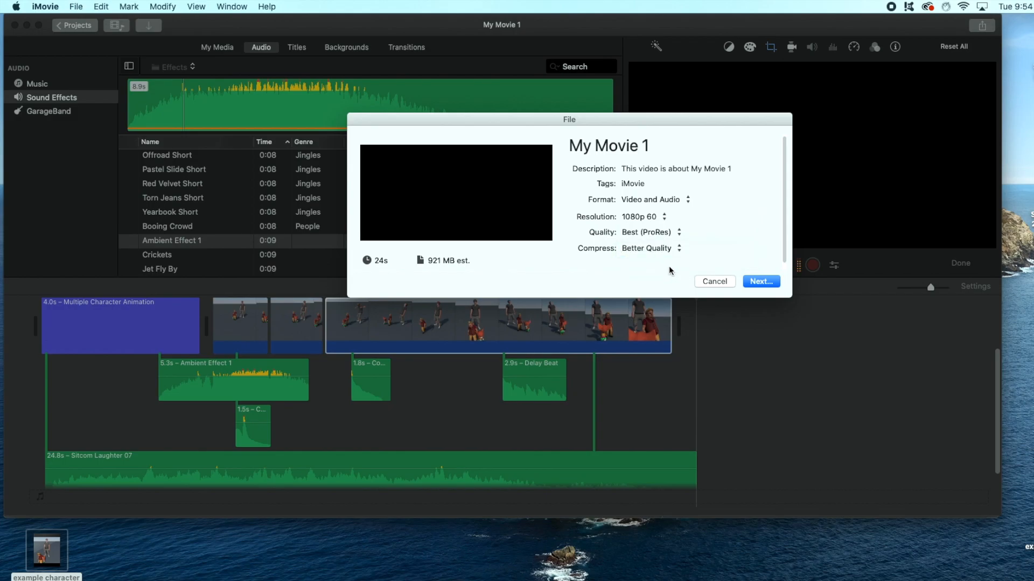
Save the exported movie to the Desktop as "finished example" and reveal the file in Finder
click(758, 282)
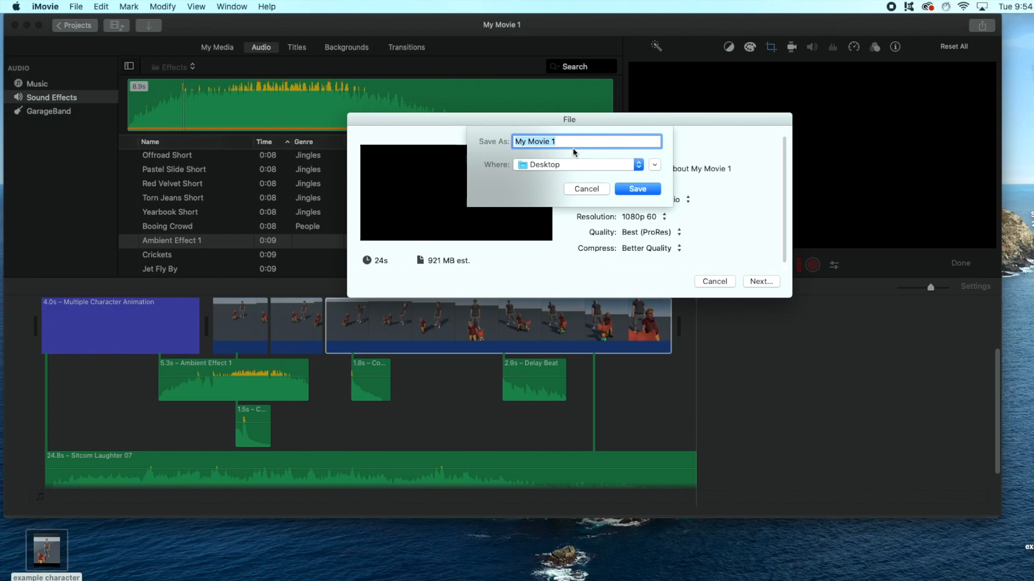
click(637, 190)
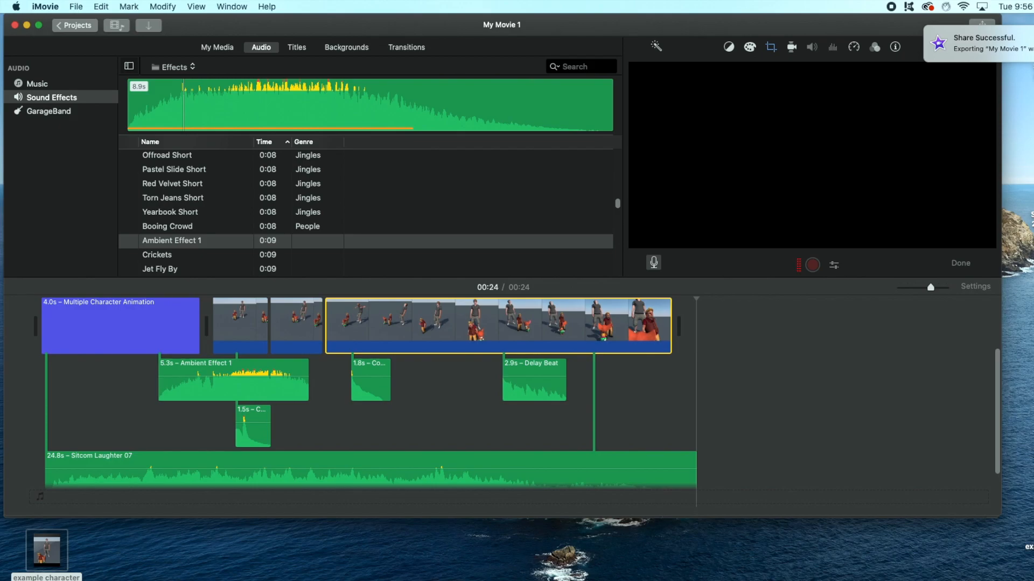
click(964, 43)
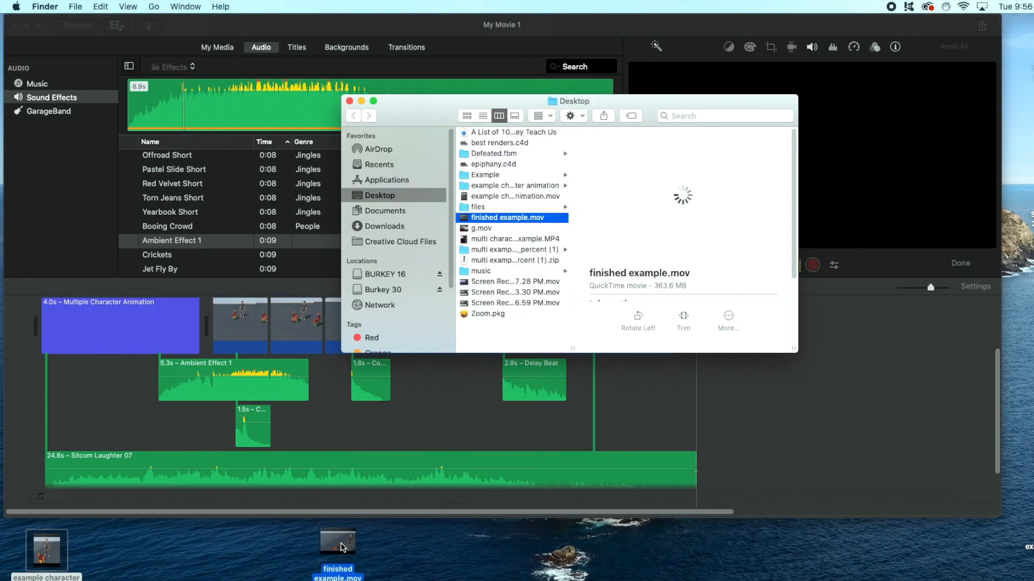